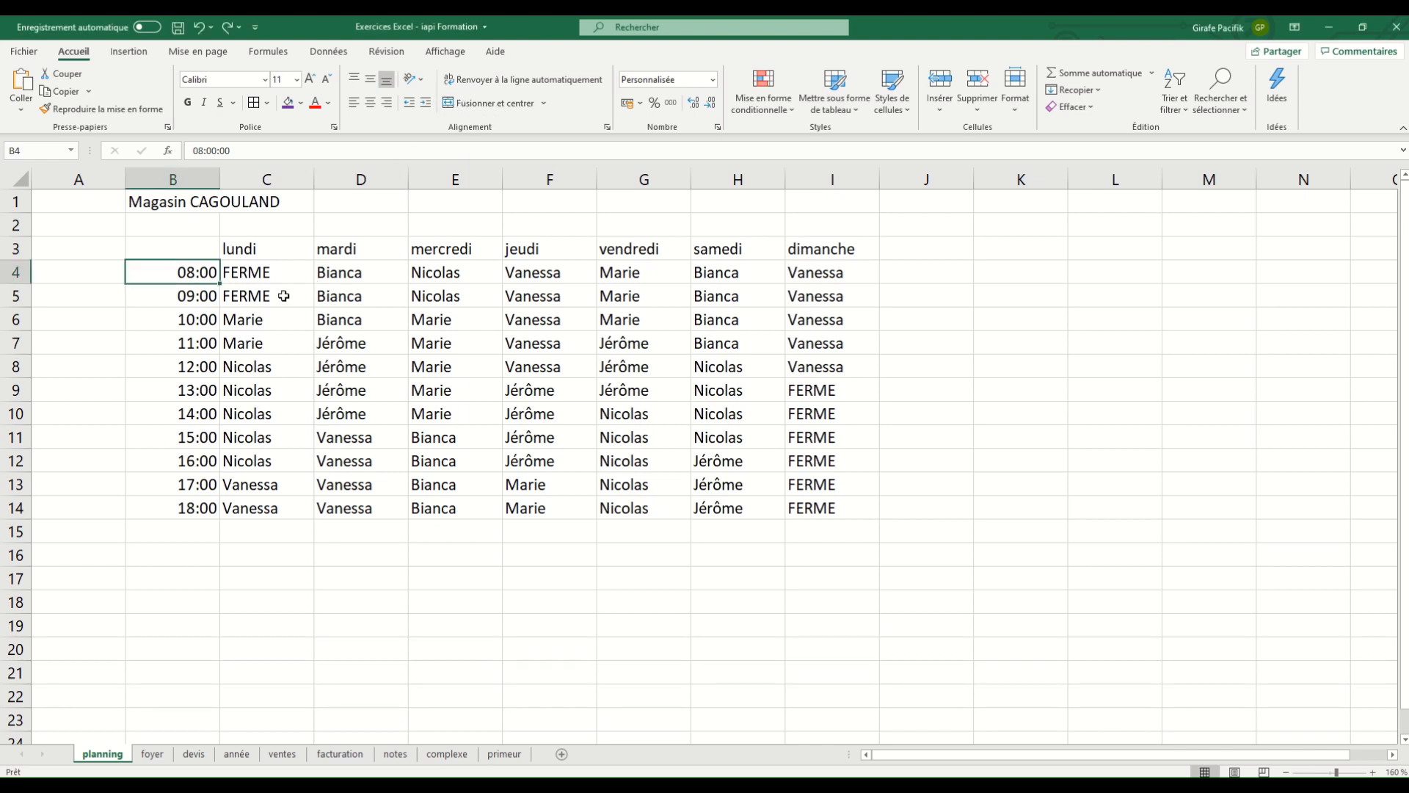
Increase the height of row 3, which holds the day names of the schedule.
{"action": "left_click_drag", "start_coordinate": [179, 252], "coordinate": [837, 510]}
{"action": "left_click", "coordinate": [323, 433]}
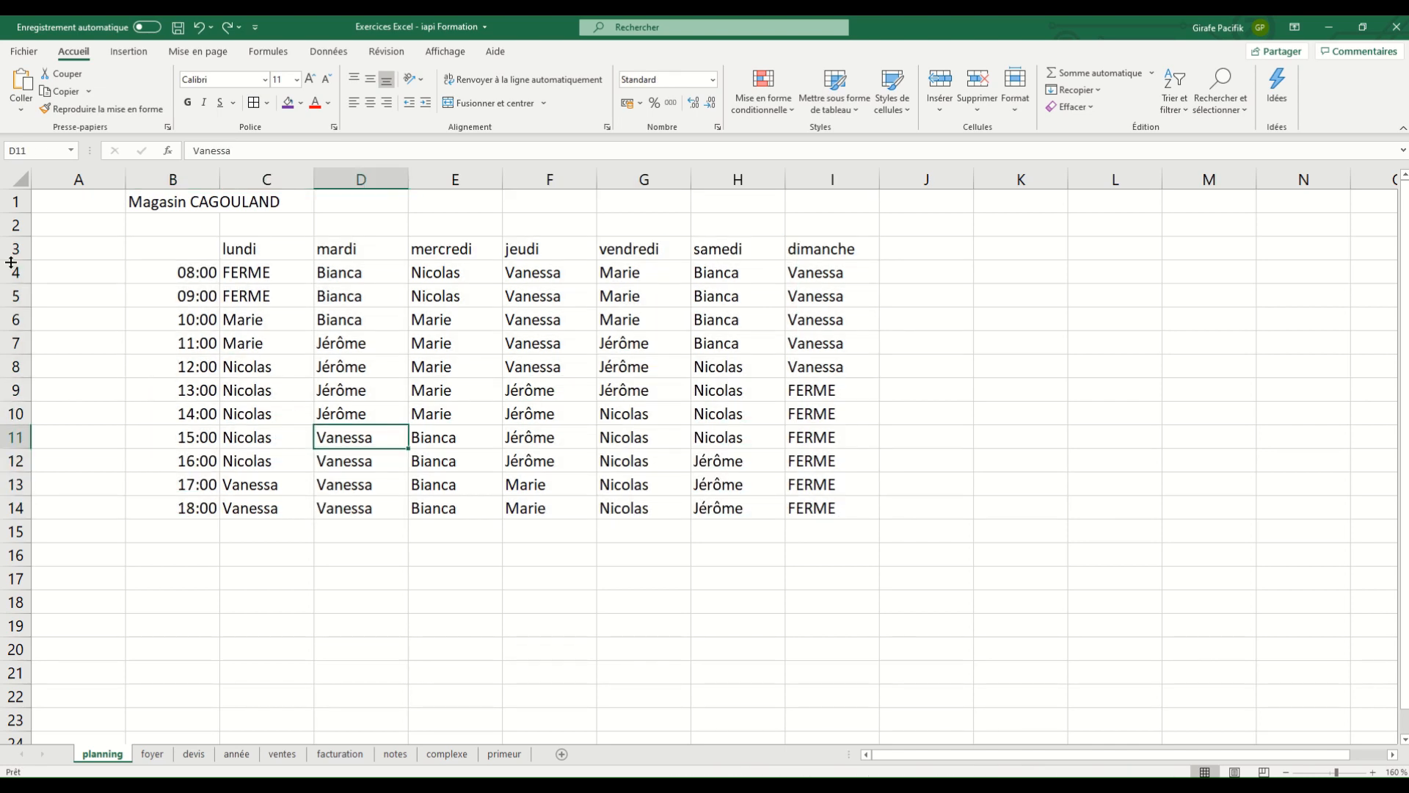
{"action": "left_click_drag", "start_coordinate": [14, 260], "coordinate": [13, 275]}
Try left and right alignment on the day names in row 3, and settle on horizontal centering.
{"action": "left_click", "coordinate": [15, 256]}
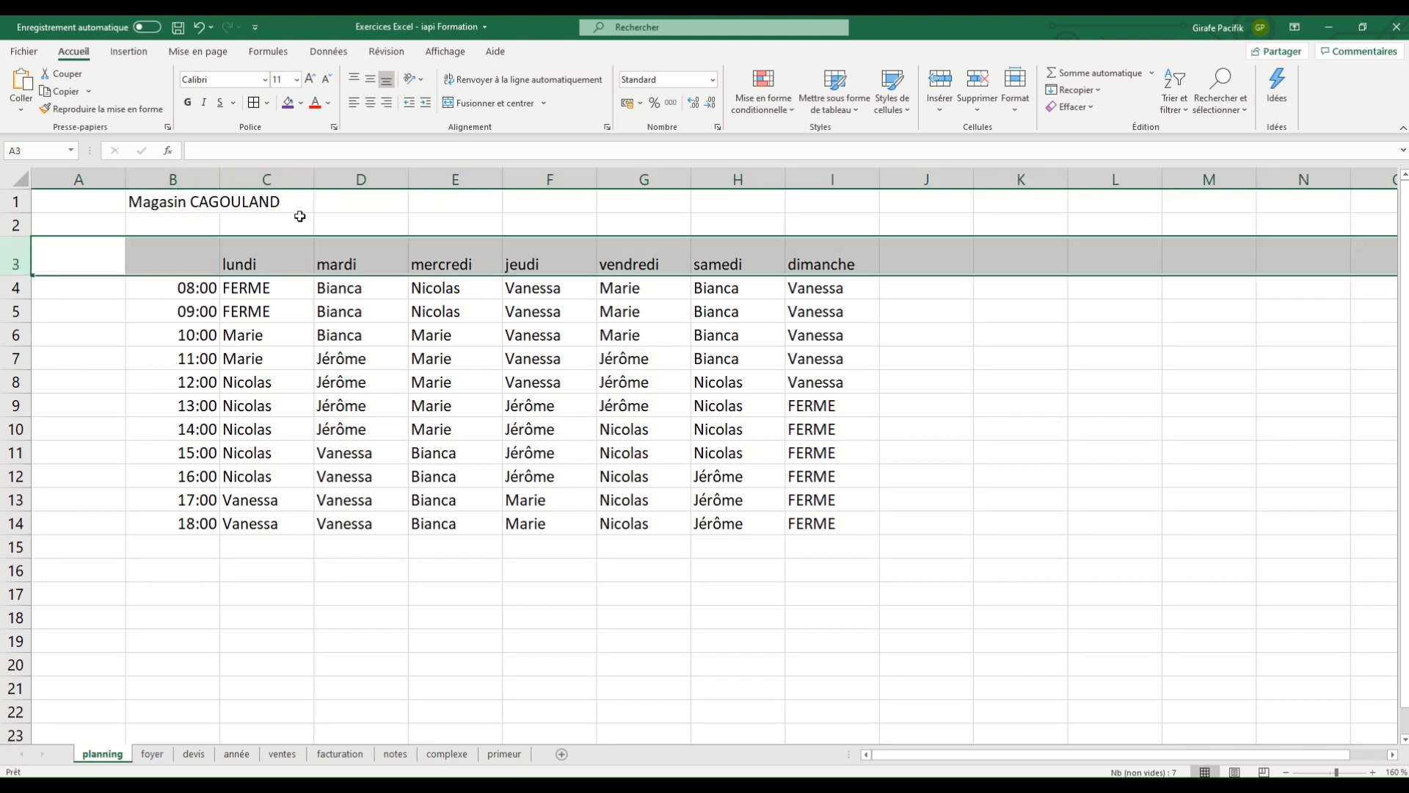
{"action": "left_click", "coordinate": [353, 103]}
{"action": "left_click", "coordinate": [371, 103]}
{"action": "left_click", "coordinate": [386, 103]}
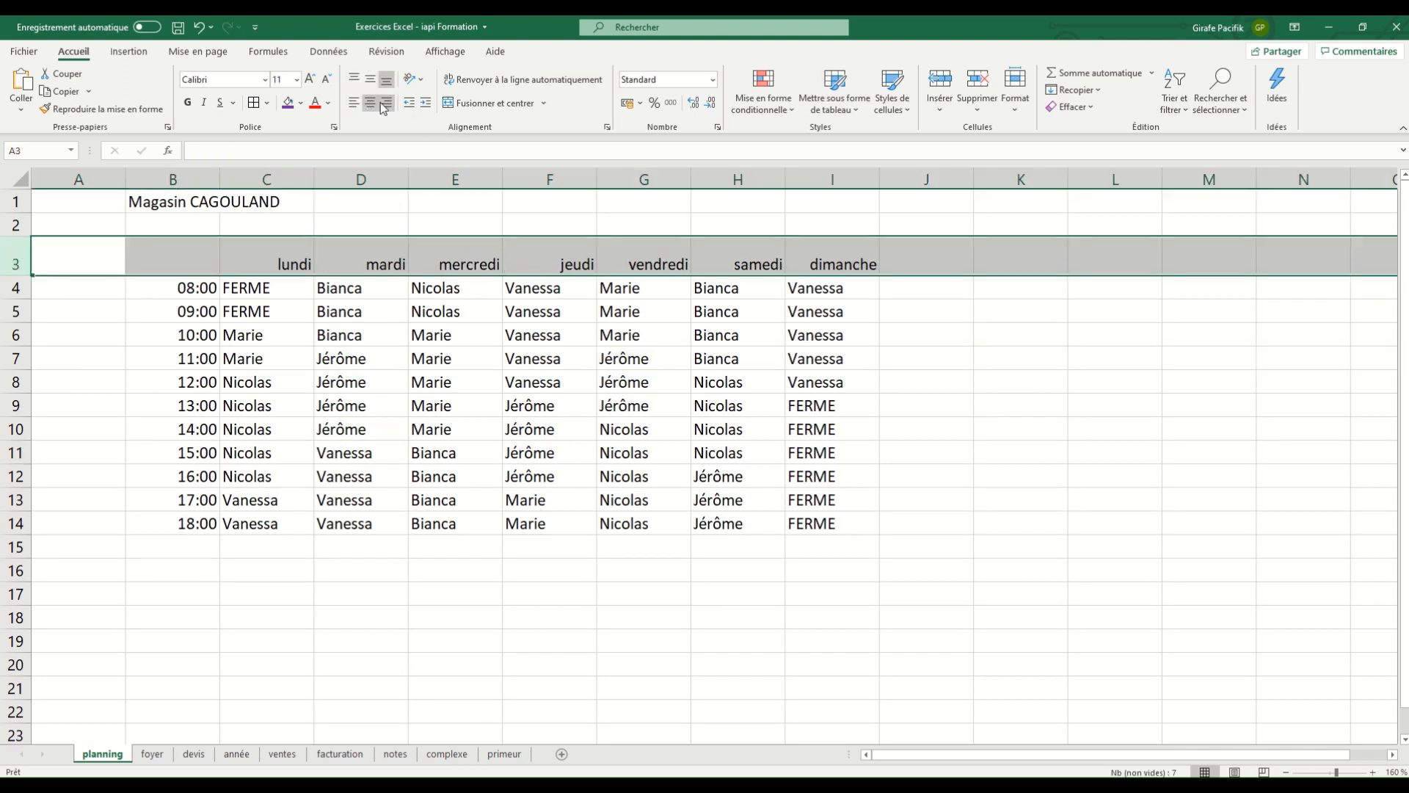
{"action": "left_click", "coordinate": [356, 102]}
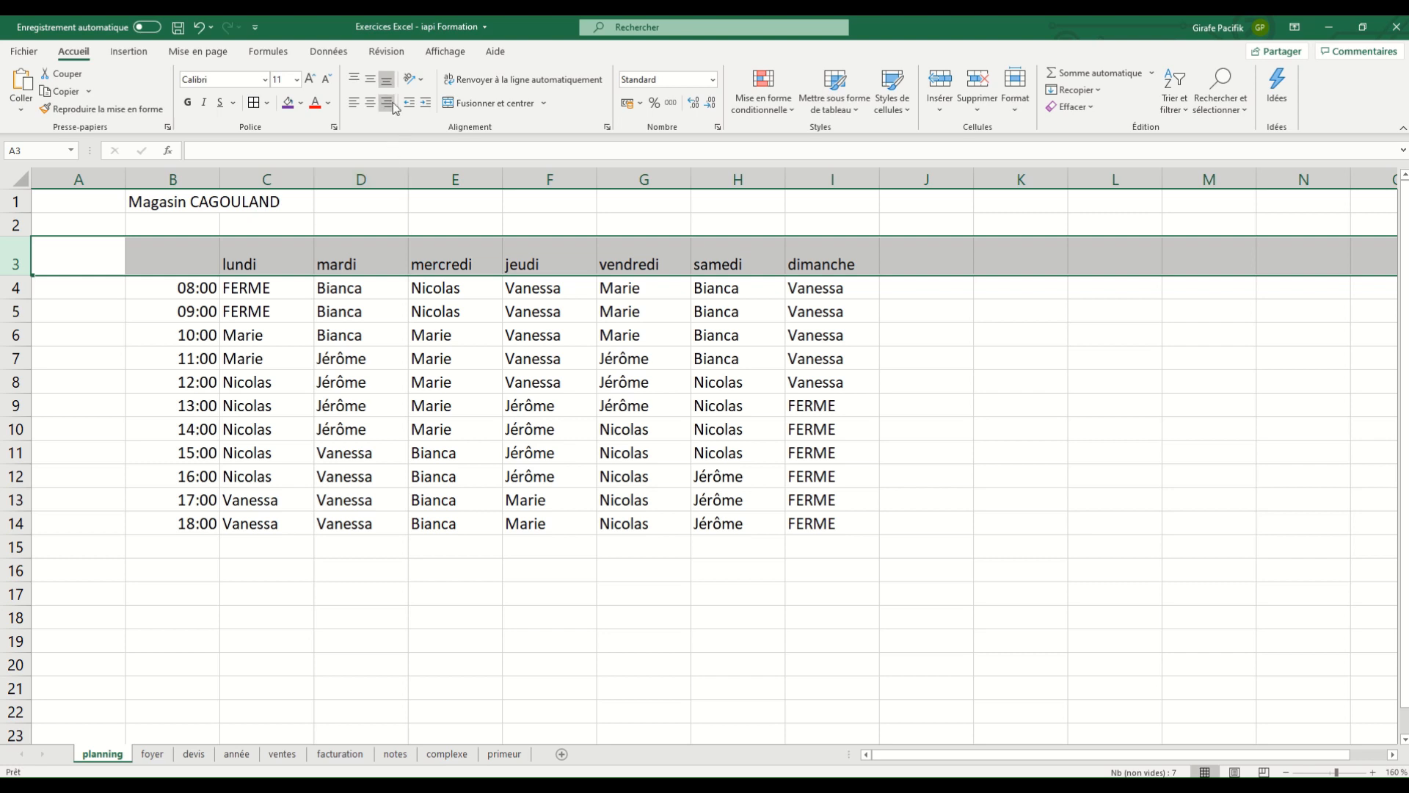
{"action": "left_click", "coordinate": [369, 104]}
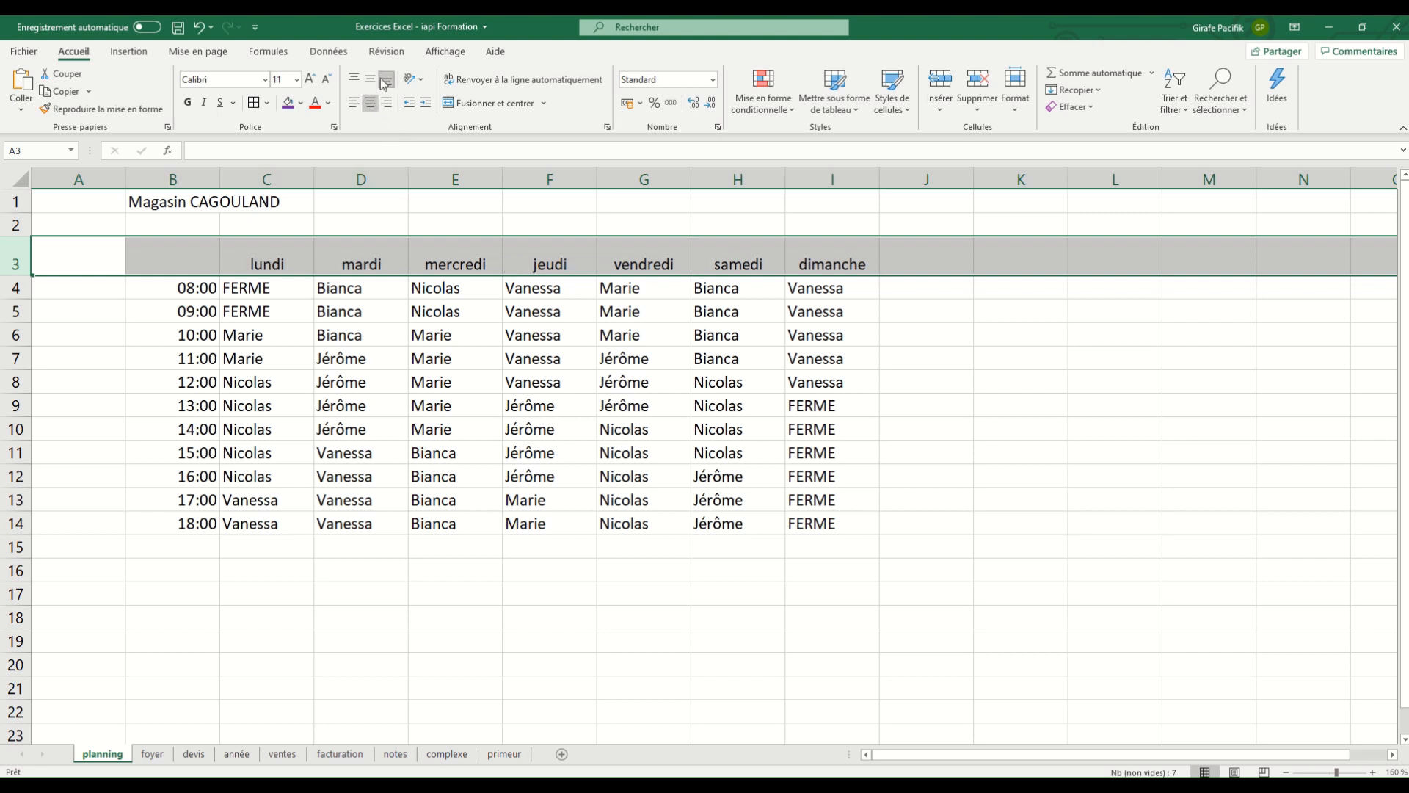
Enlarge row 3 to try middle and top vertical alignment, and restore bottom alignment with an auto-fitted row height.
{"action": "left_click_drag", "start_coordinate": [24, 276], "coordinate": [25, 300]}
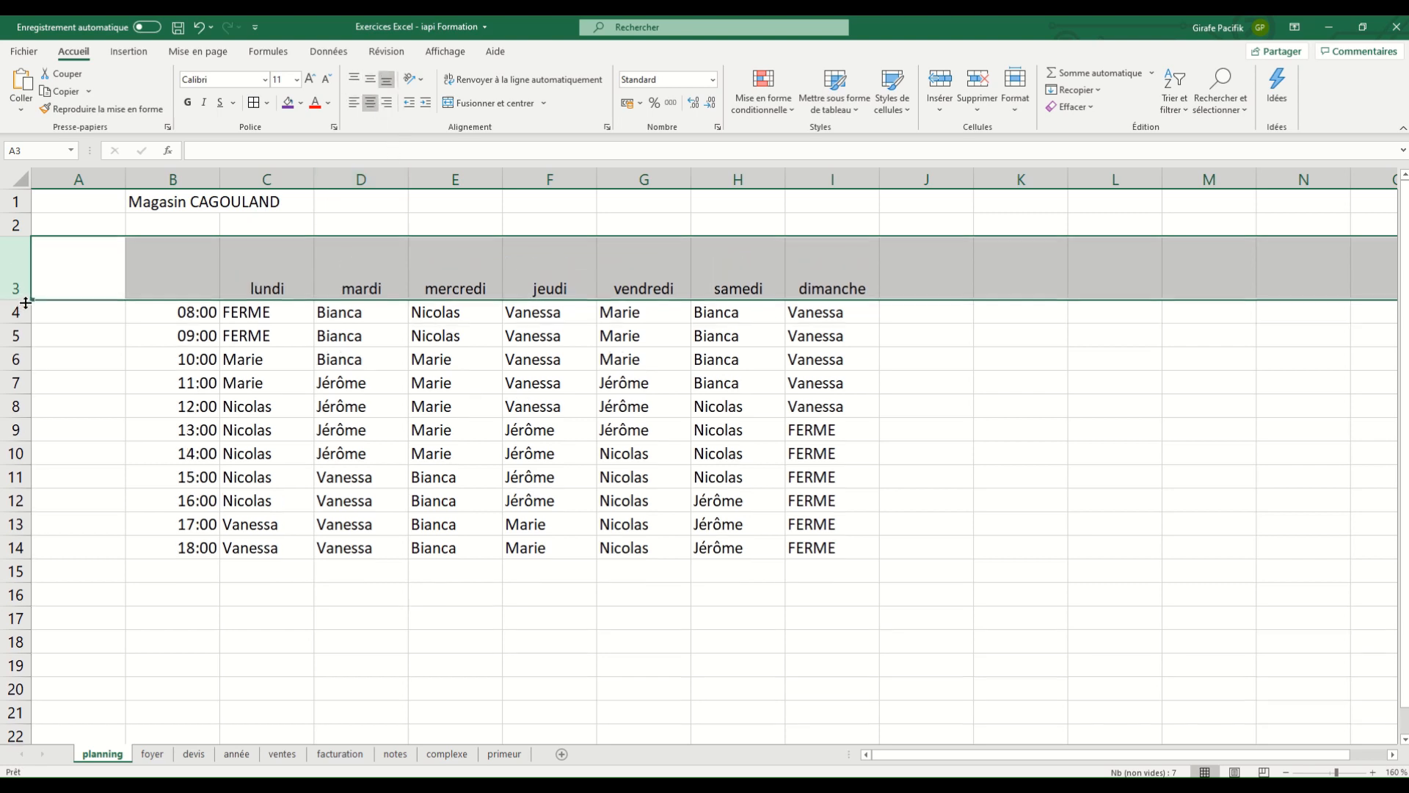
{"action": "left_click", "coordinate": [370, 82]}
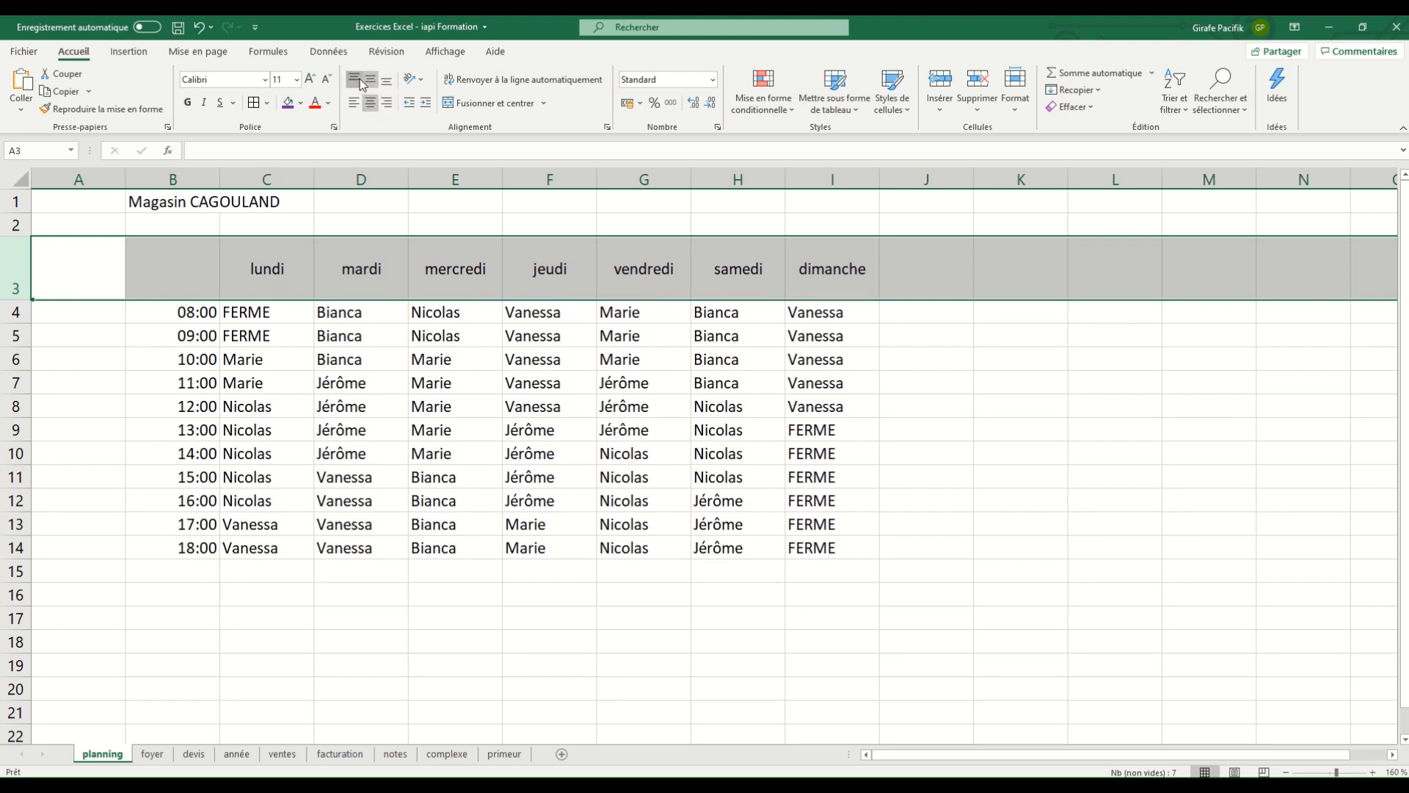
{"action": "left_click", "coordinate": [355, 80]}
{"action": "left_click", "coordinate": [371, 84]}
{"action": "left_click", "coordinate": [386, 79]}
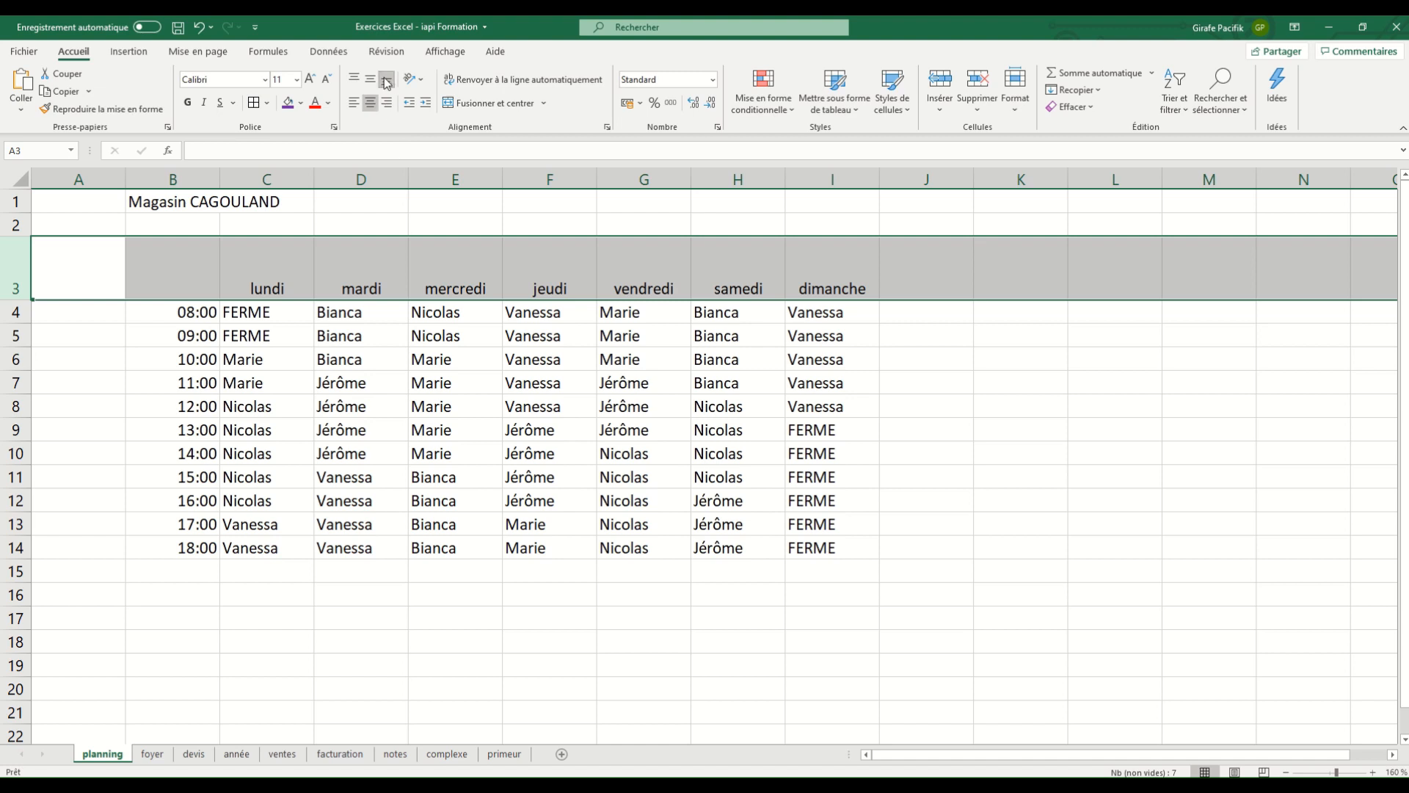
{"action": "double_click", "coordinate": [27, 301]}
{"action": "left_click", "coordinate": [259, 317]}
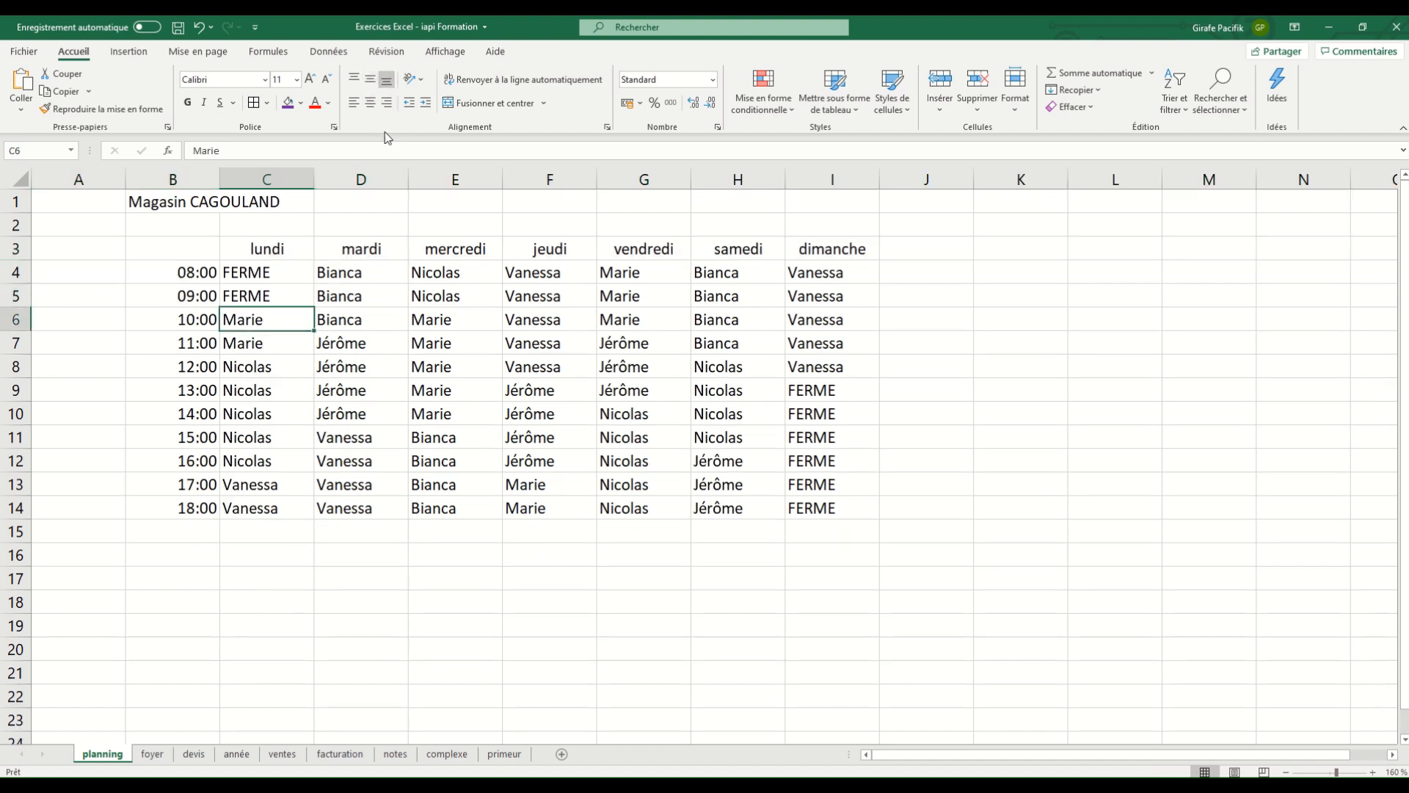
Rotate the day names in row 3 diagonally counterclockwise.
{"action": "left_click", "coordinate": [24, 254]}
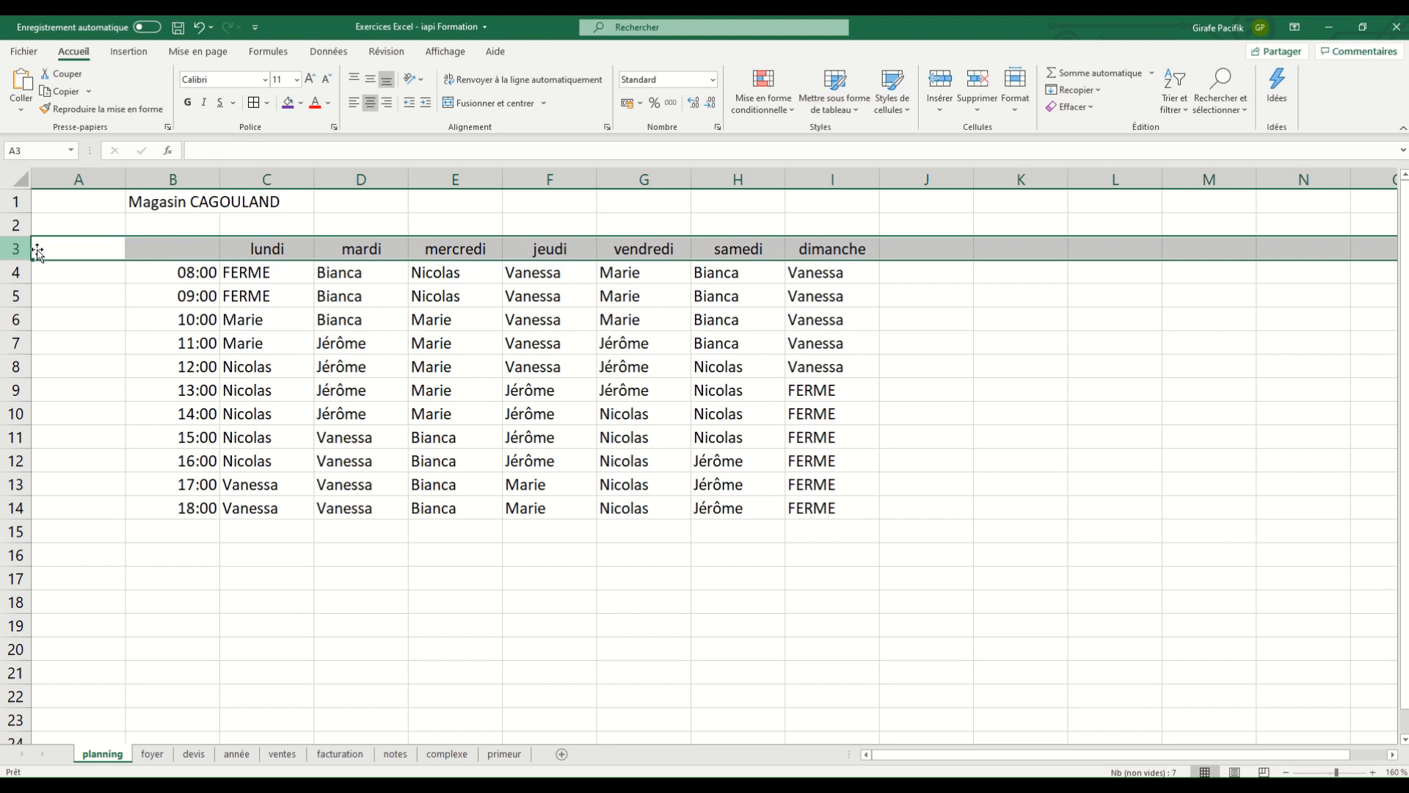
{"action": "left_click", "coordinate": [422, 80]}
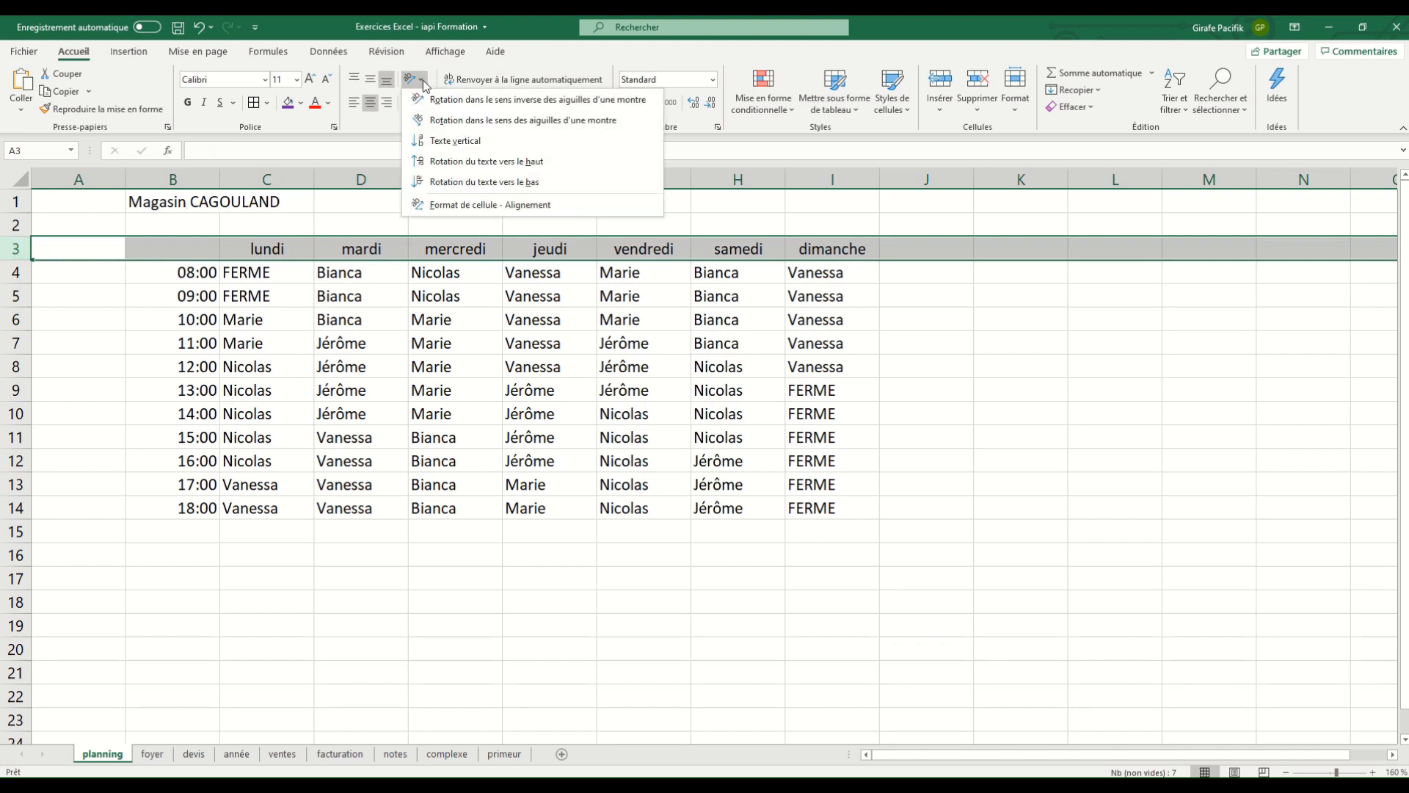
{"action": "left_click", "coordinate": [440, 99]}
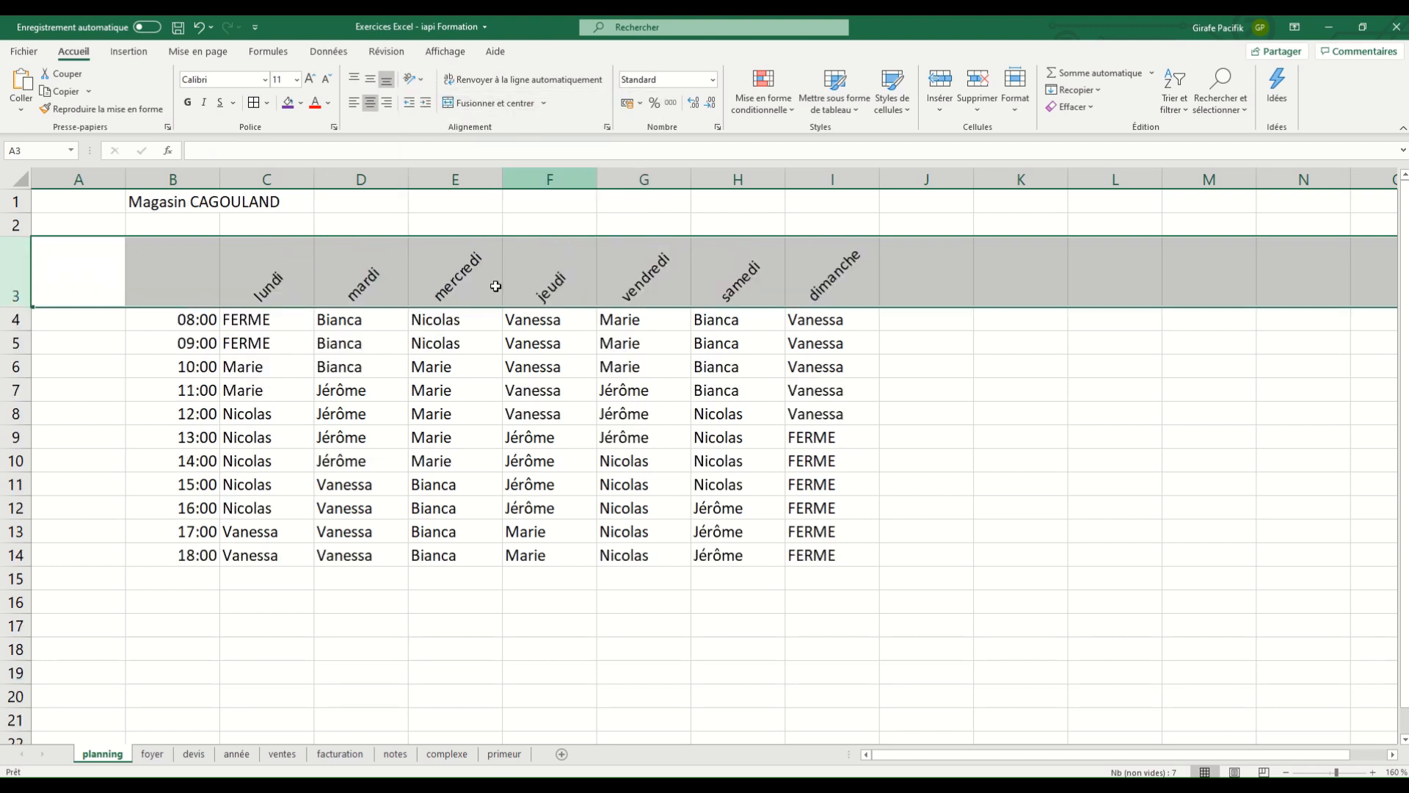
{"action": "left_click", "coordinate": [320, 366]}
Apply all borders to the schedule table in B3:I14.
{"action": "left_click_drag", "start_coordinate": [172, 272], "coordinate": [873, 558]}
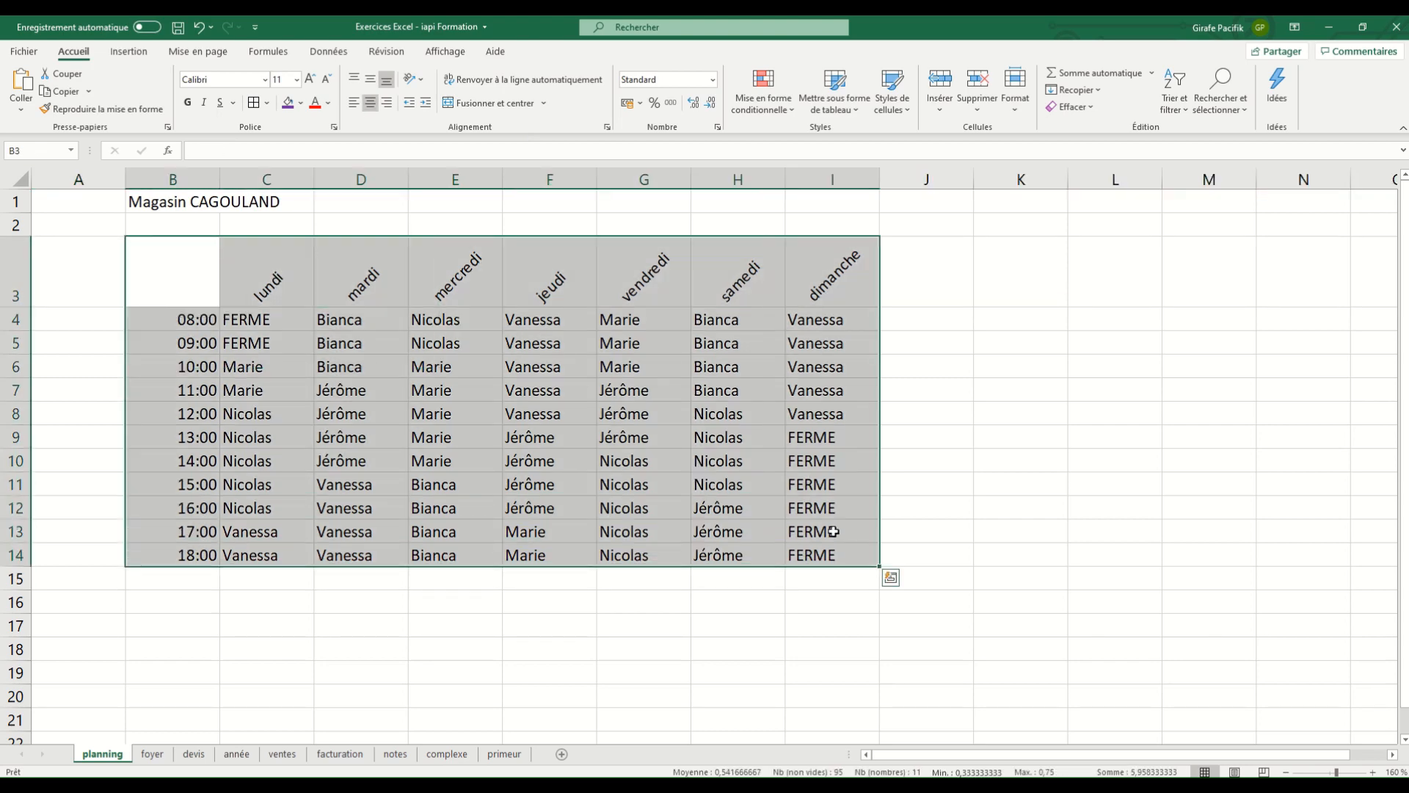
{"action": "left_click", "coordinate": [268, 103]}
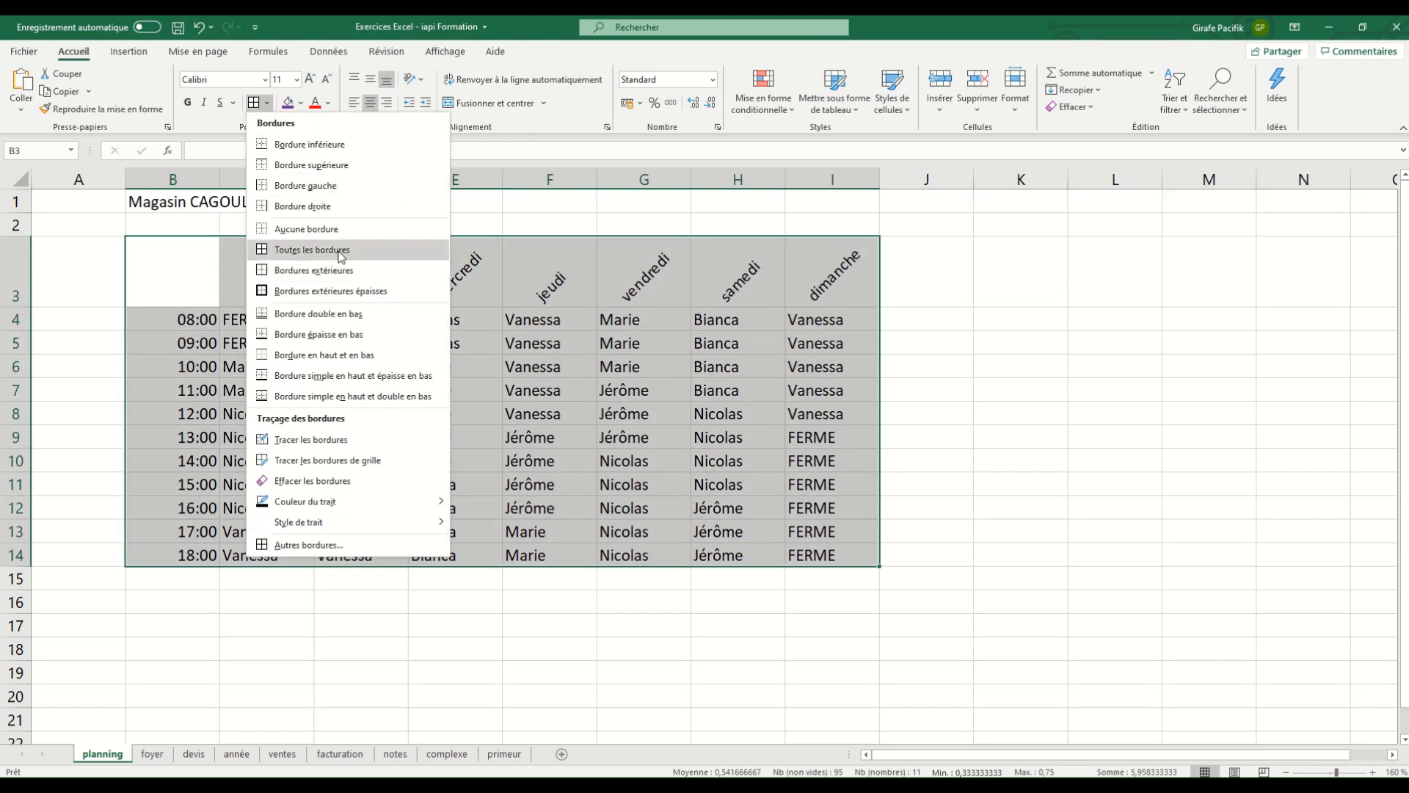
{"action": "left_click", "coordinate": [315, 245]}
{"action": "left_click", "coordinate": [469, 367]}
Remove the counterclockwise rotation from the day names in row 3.
{"action": "left_click", "coordinate": [14, 272]}
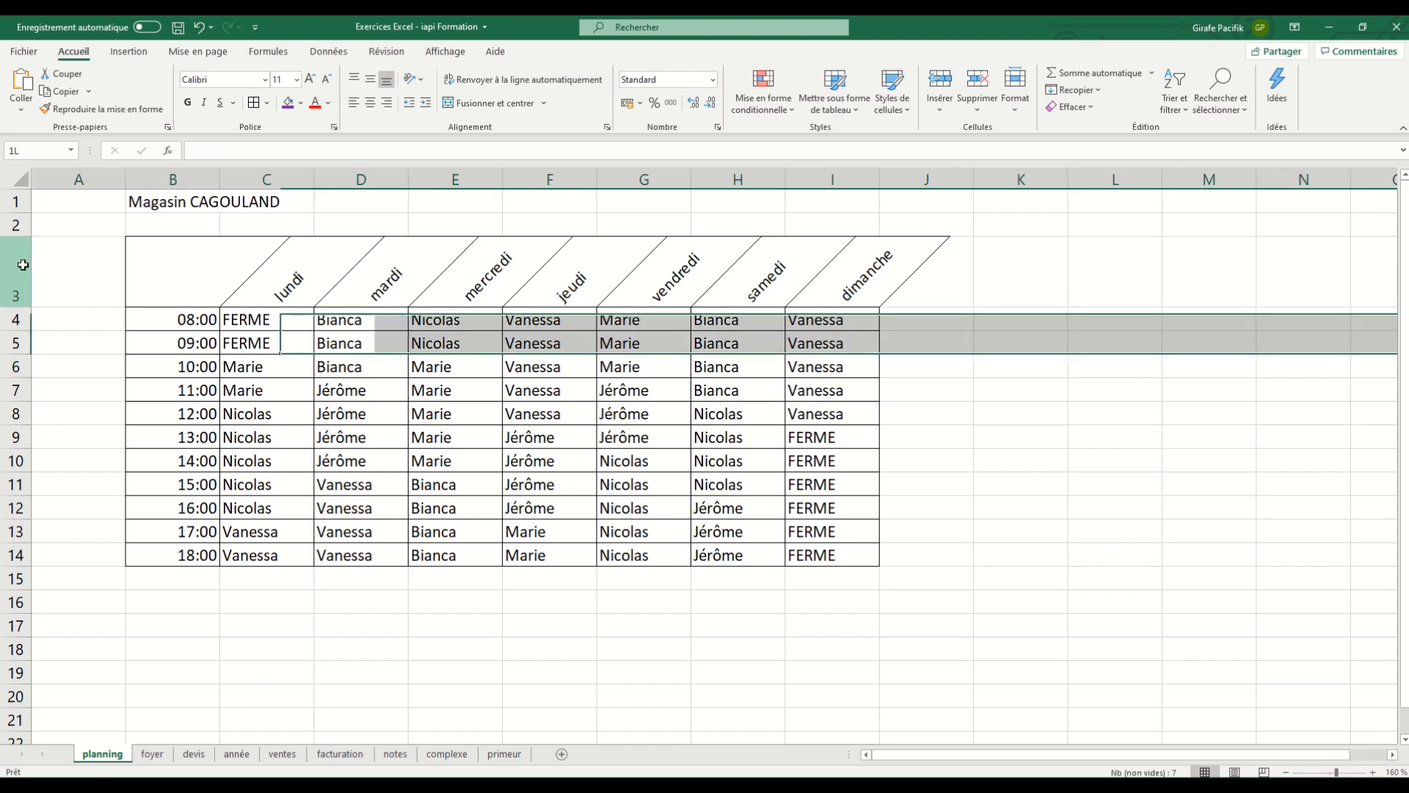
{"action": "left_click", "coordinate": [419, 80]}
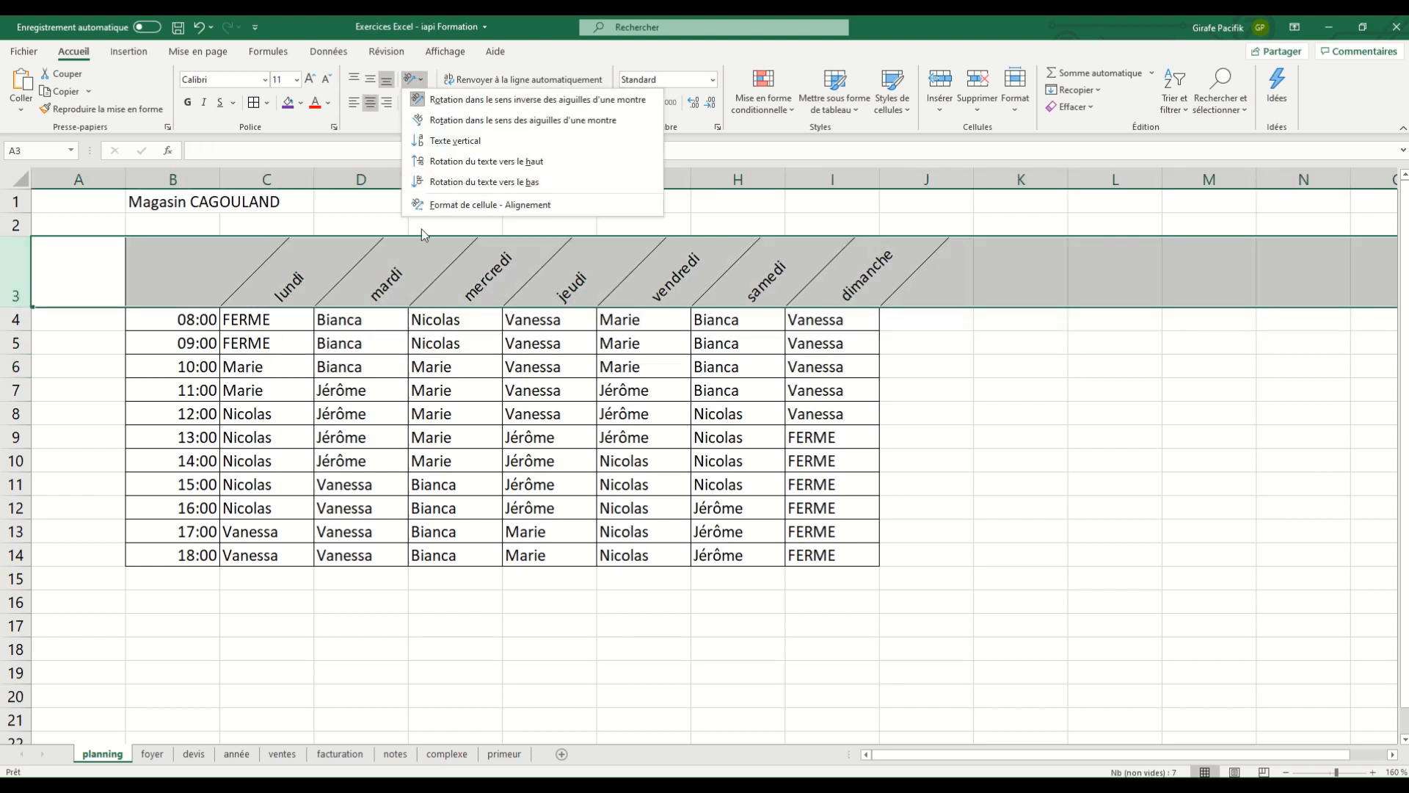
{"action": "left_click", "coordinate": [421, 102]}
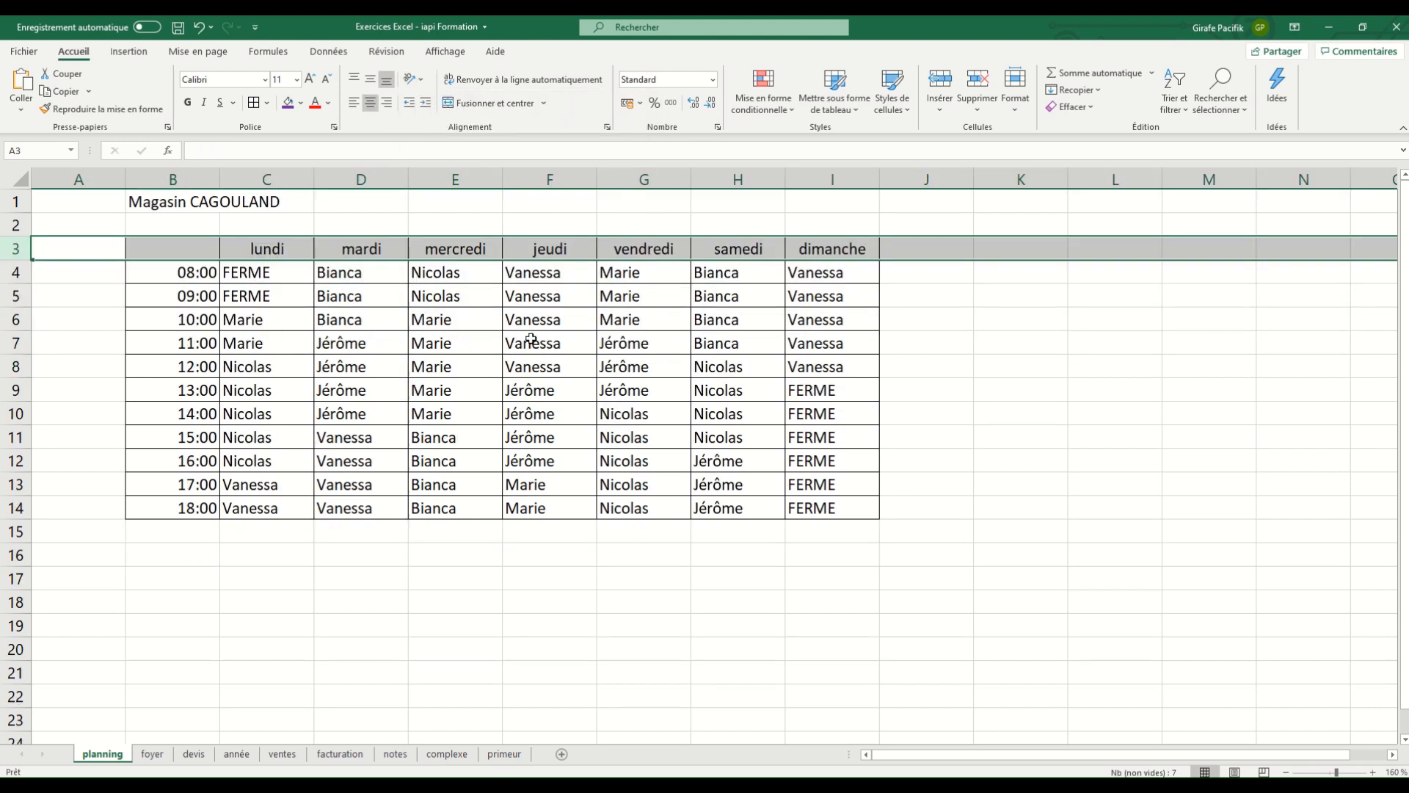
{"action": "left_click", "coordinate": [546, 367]}
Rotate the day names in row 3 upward so they read vertically.
{"action": "left_click", "coordinate": [15, 248]}
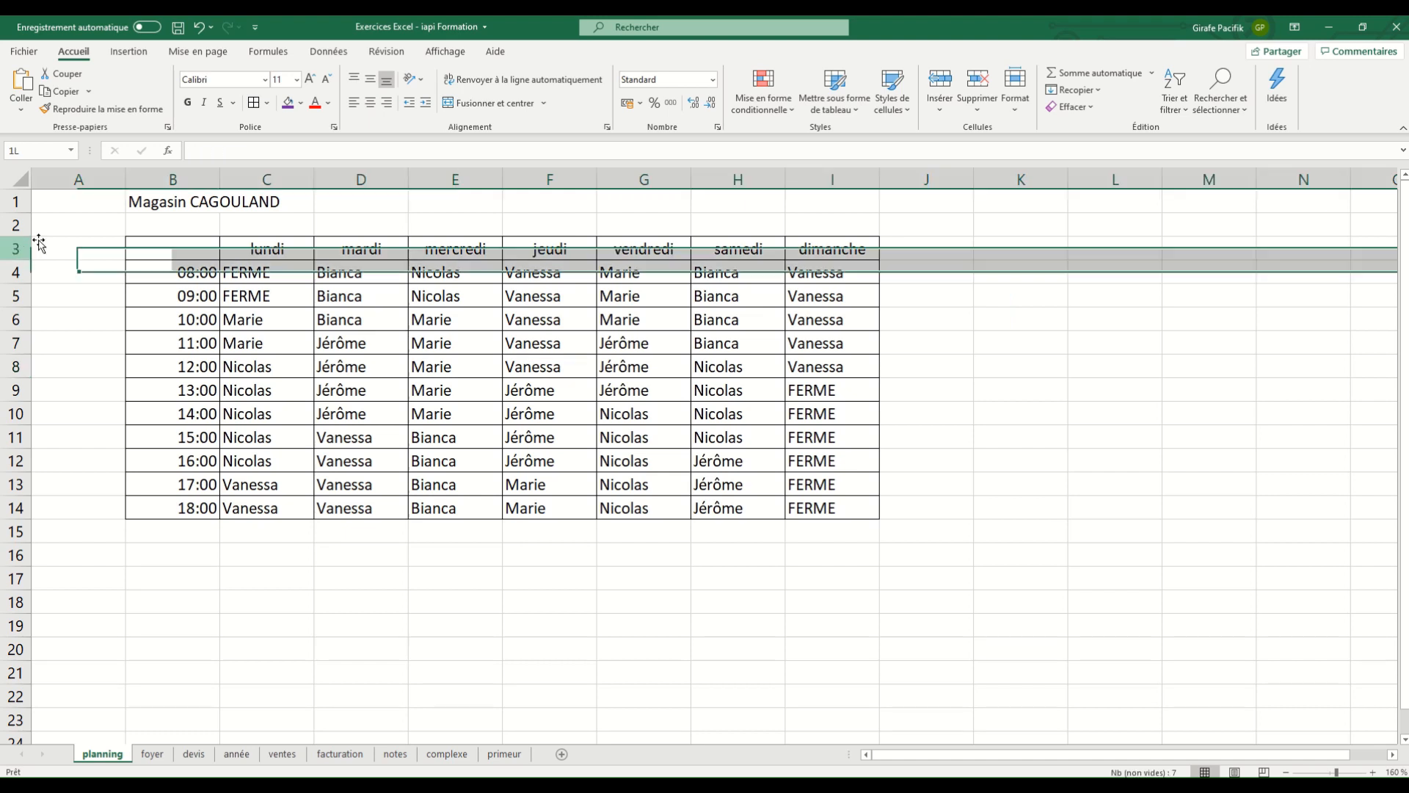
{"action": "left_click", "coordinate": [419, 79]}
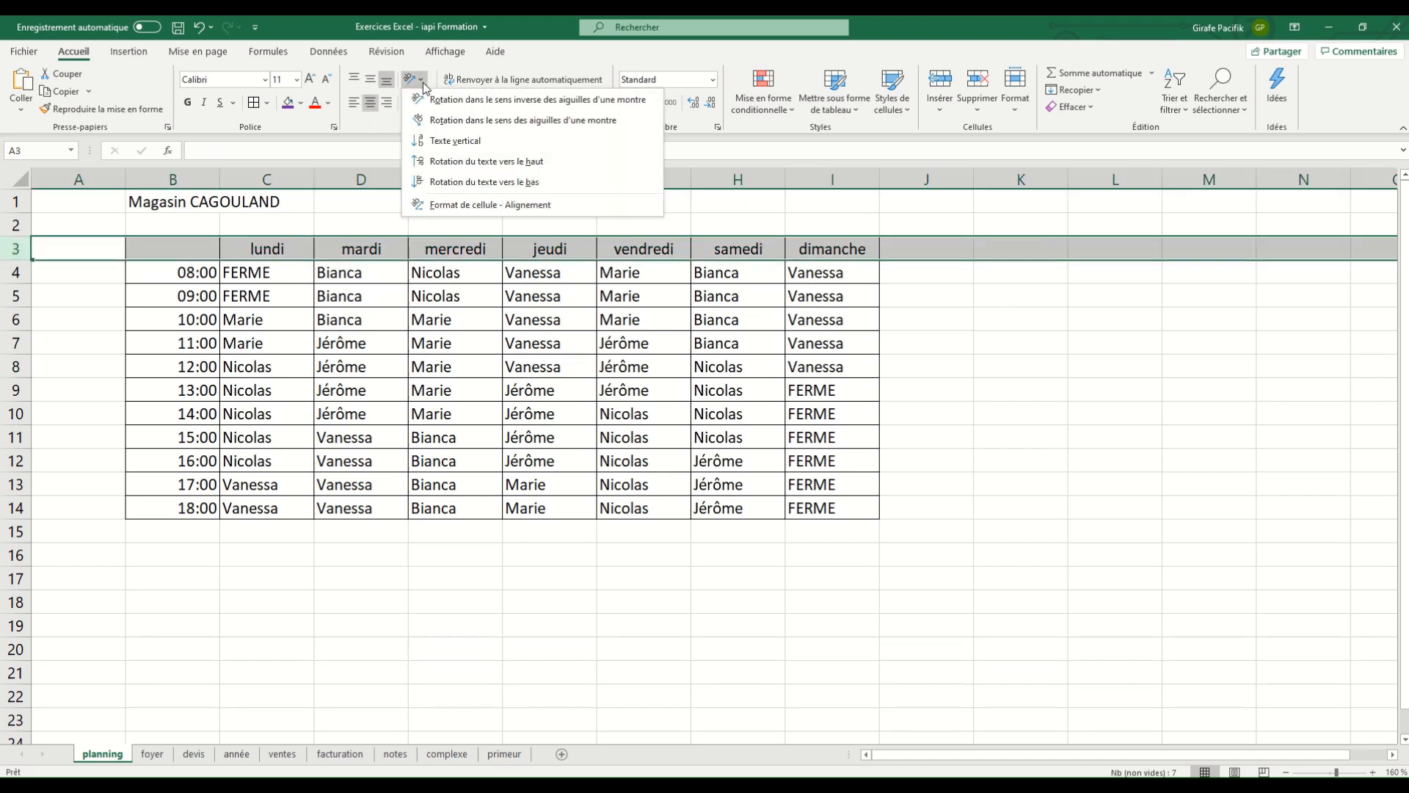
{"action": "left_click", "coordinate": [443, 160]}
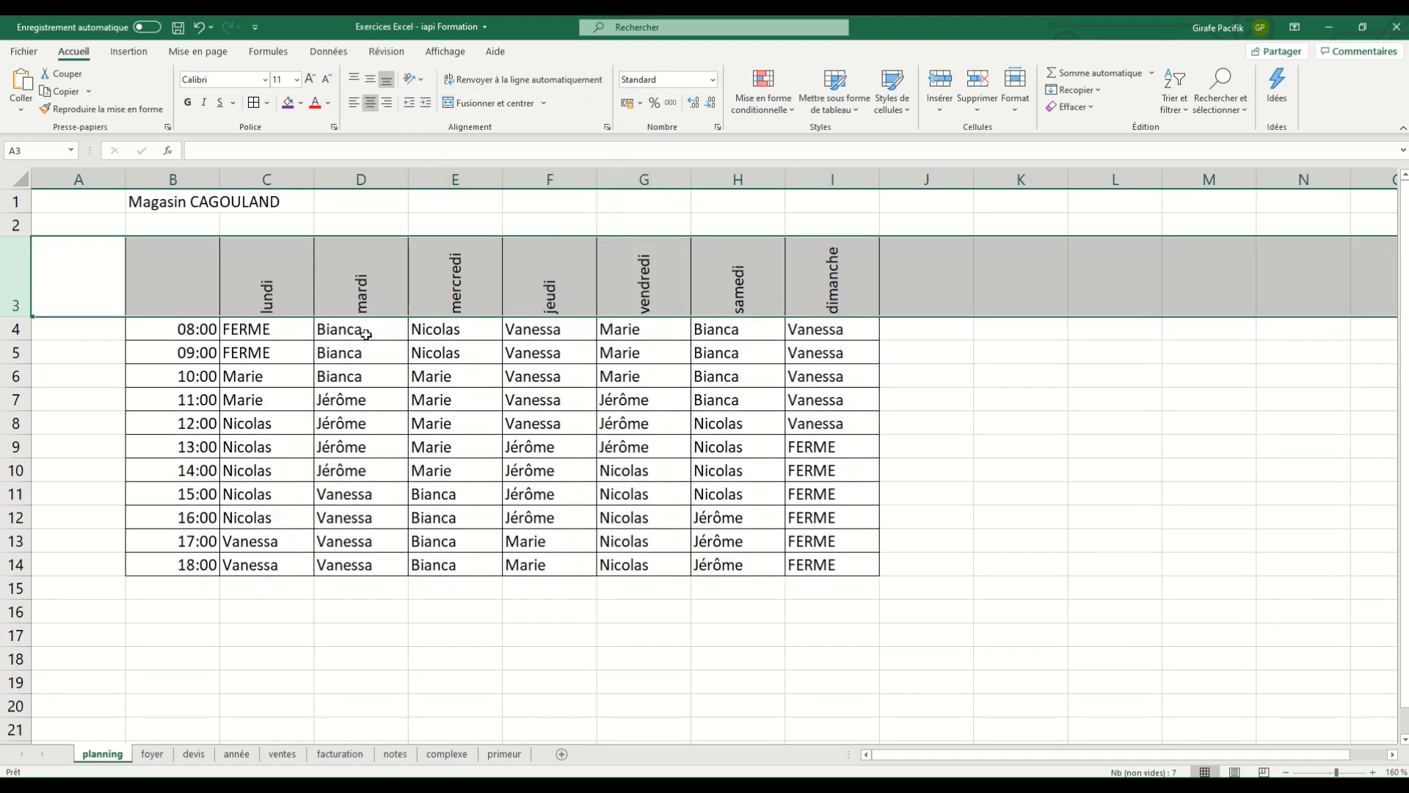
{"action": "left_click_drag", "start_coordinate": [366, 333], "coordinate": [370, 561]}
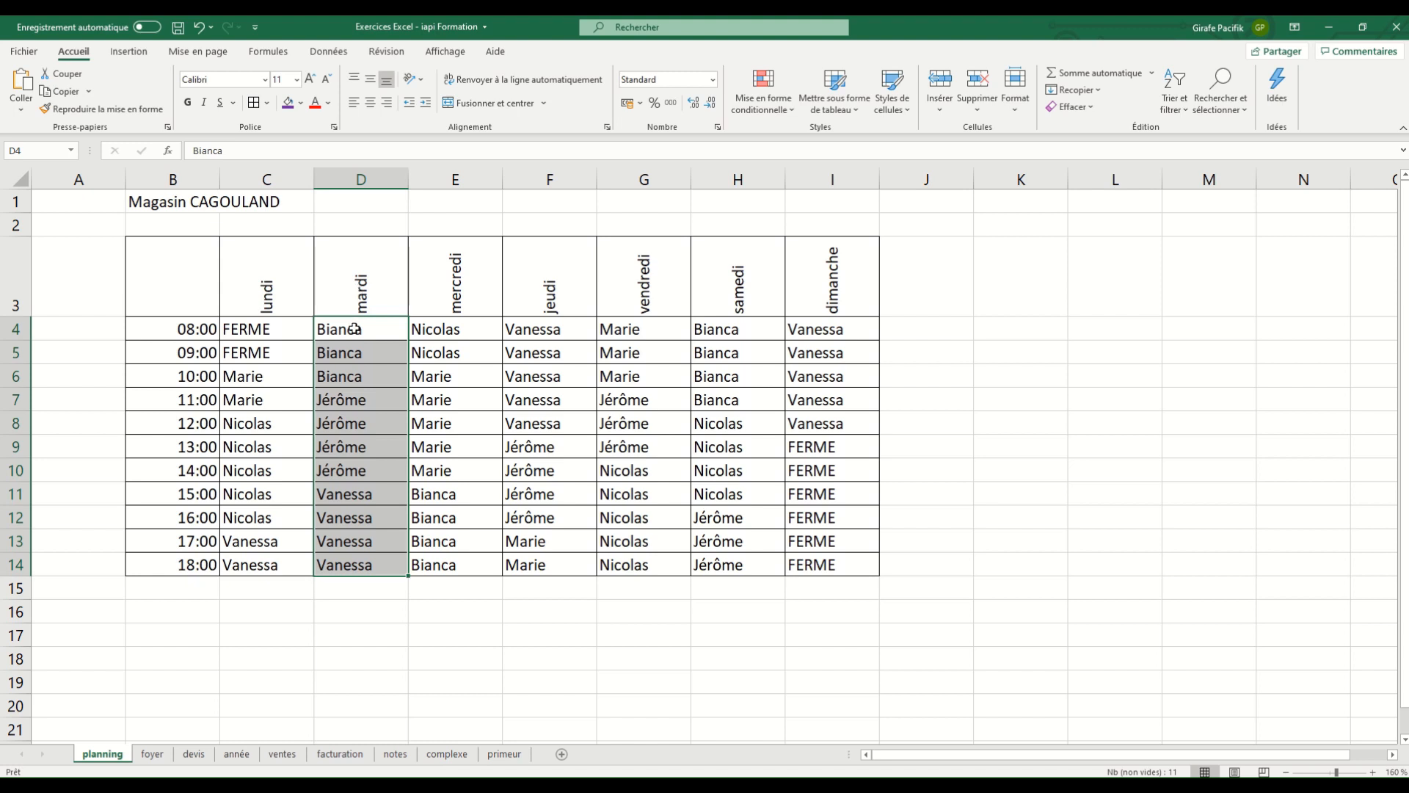
Turn off the upward text rotation on row 3 to make the day names horizontal again.
{"action": "left_click", "coordinate": [16, 283]}
{"action": "left_click", "coordinate": [412, 80]}
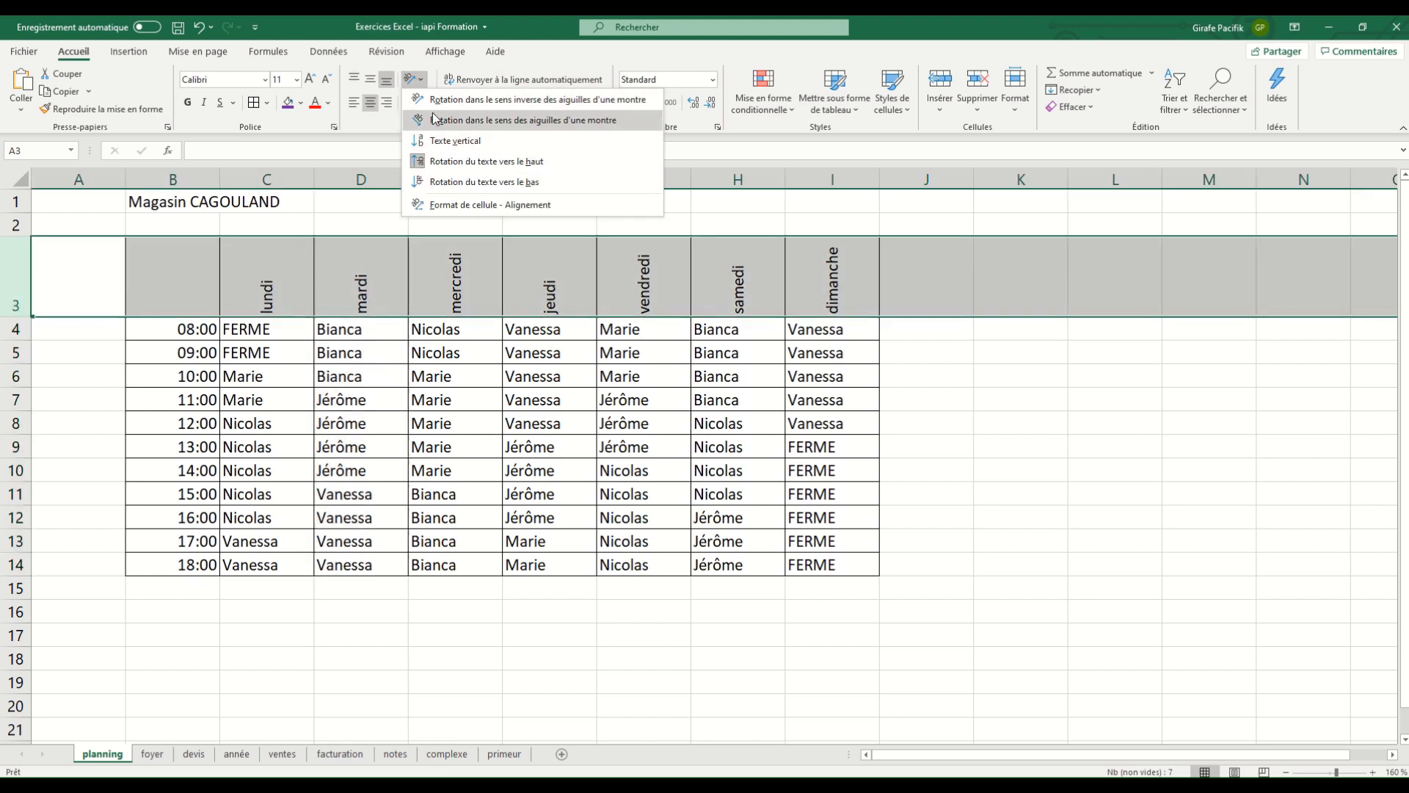
{"action": "left_click", "coordinate": [433, 163]}
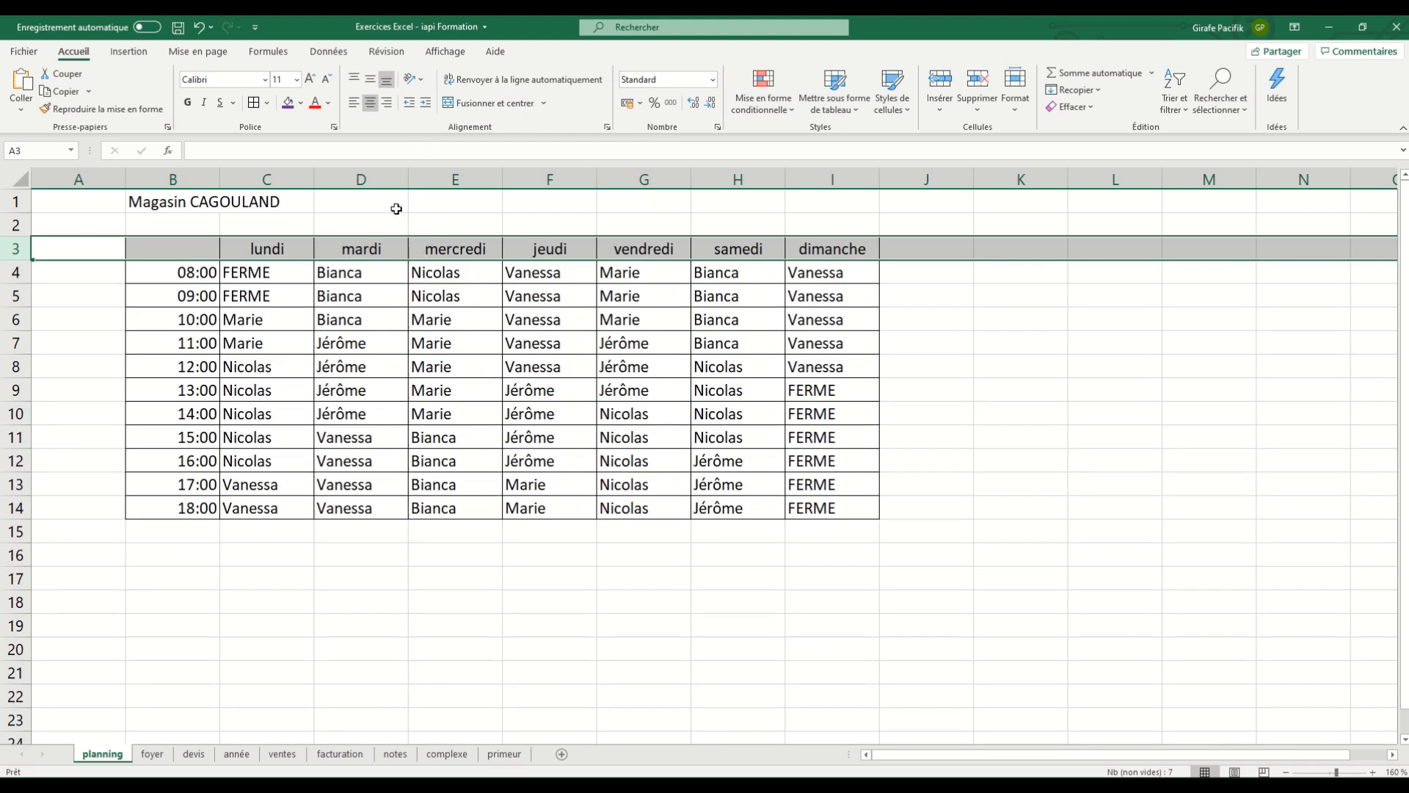
{"action": "left_click", "coordinate": [378, 296]}
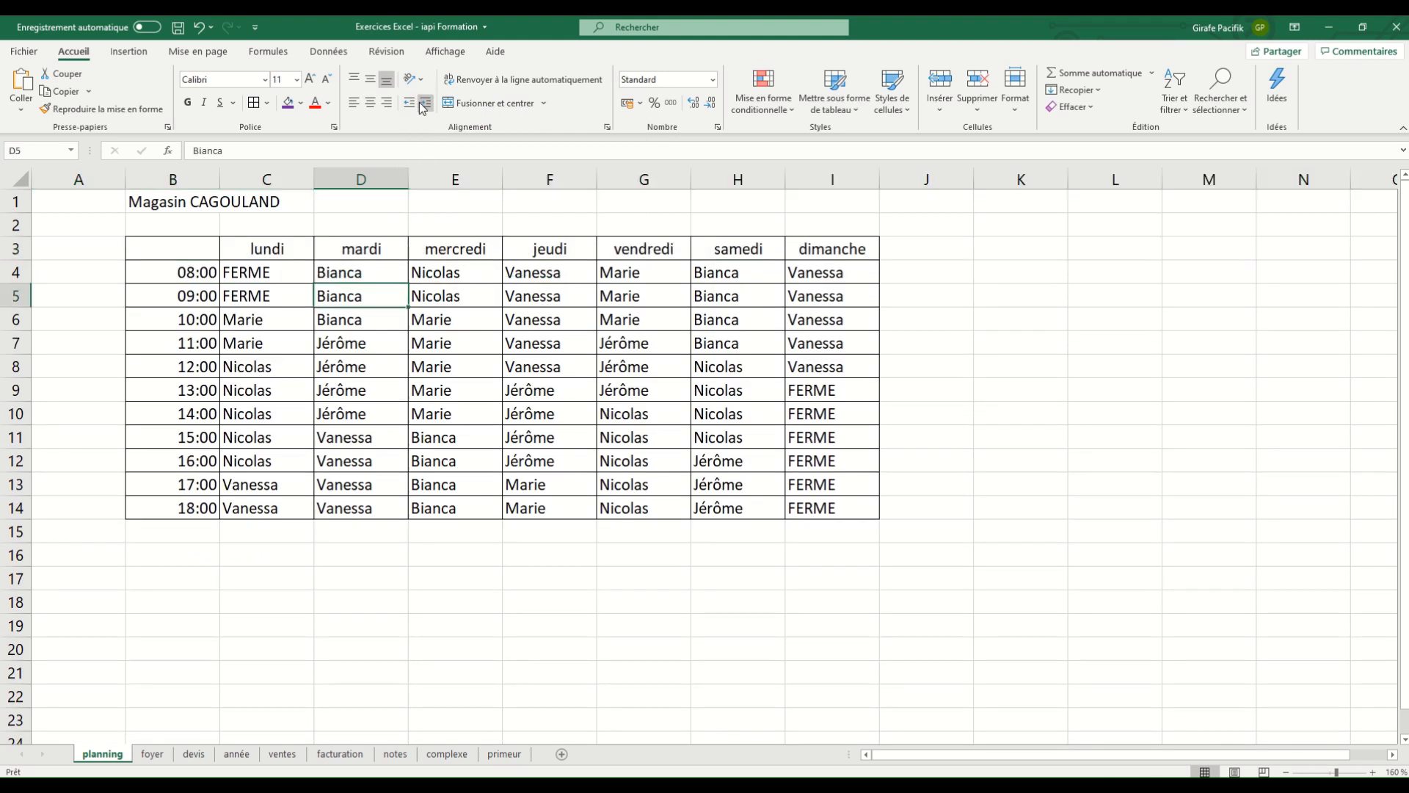
{"action": "left_click", "coordinate": [384, 398]}
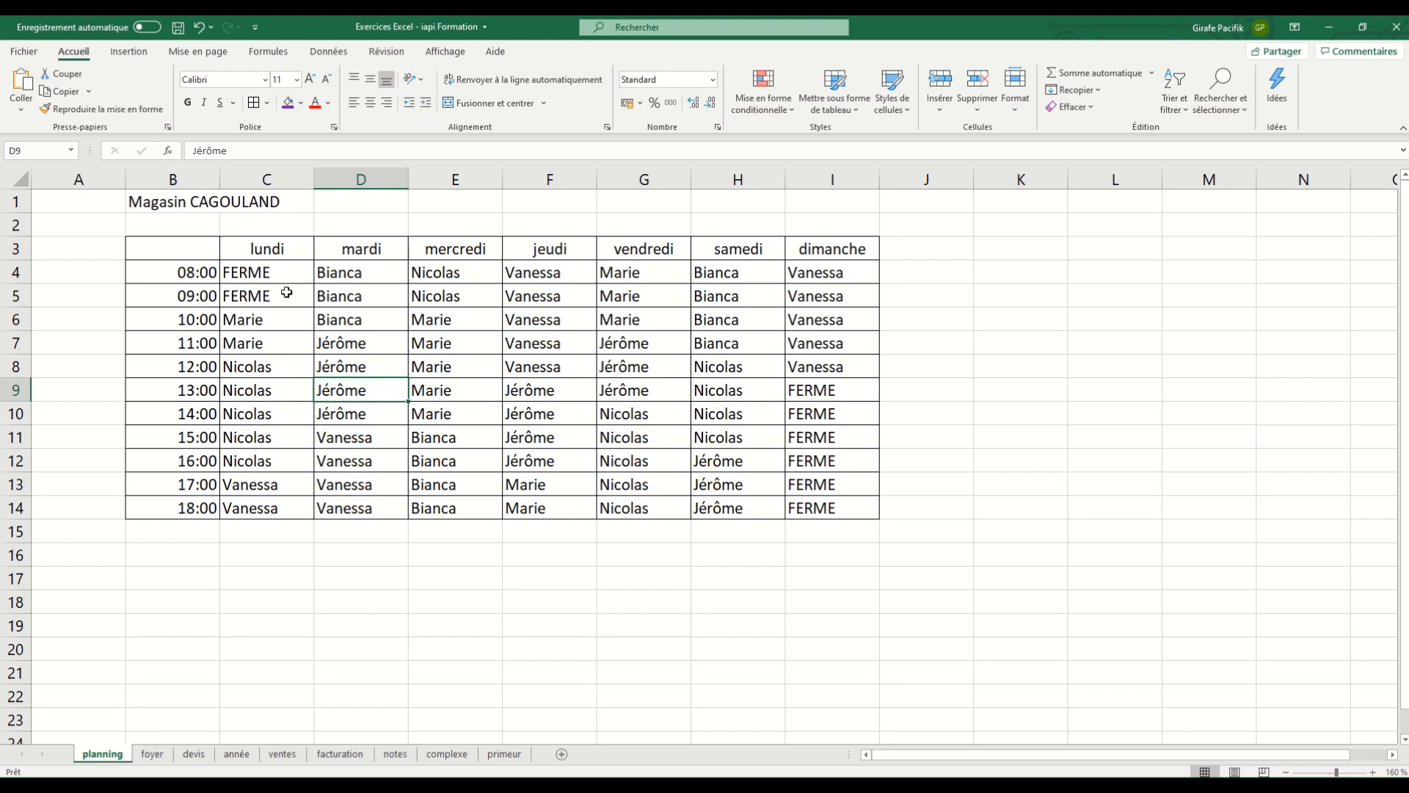
Try centering the schedule entries in C4:I14 horizontally, and undo the centering.
{"action": "left_click", "coordinate": [233, 274]}
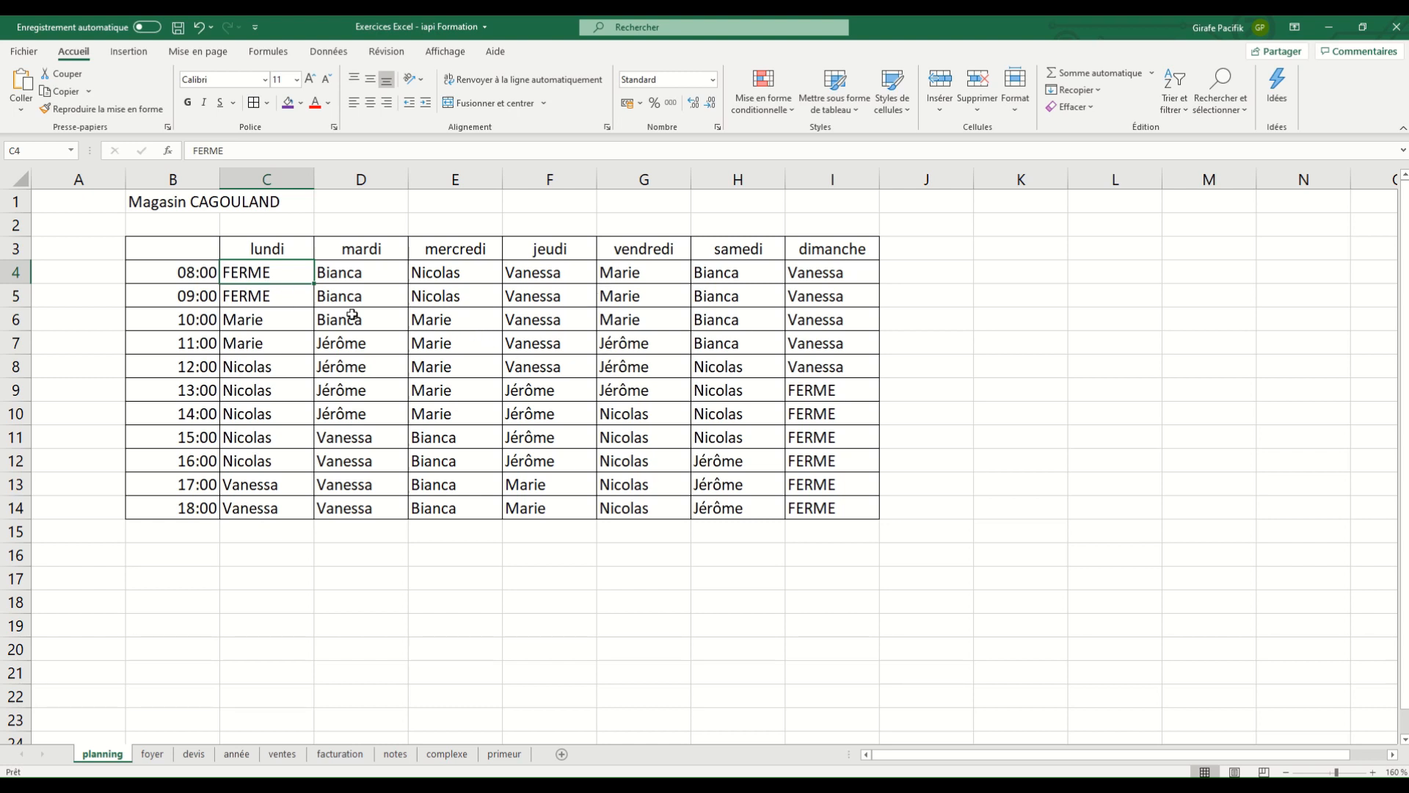
{"action": "left_click_drag", "start_coordinate": [299, 277], "coordinate": [822, 509]}
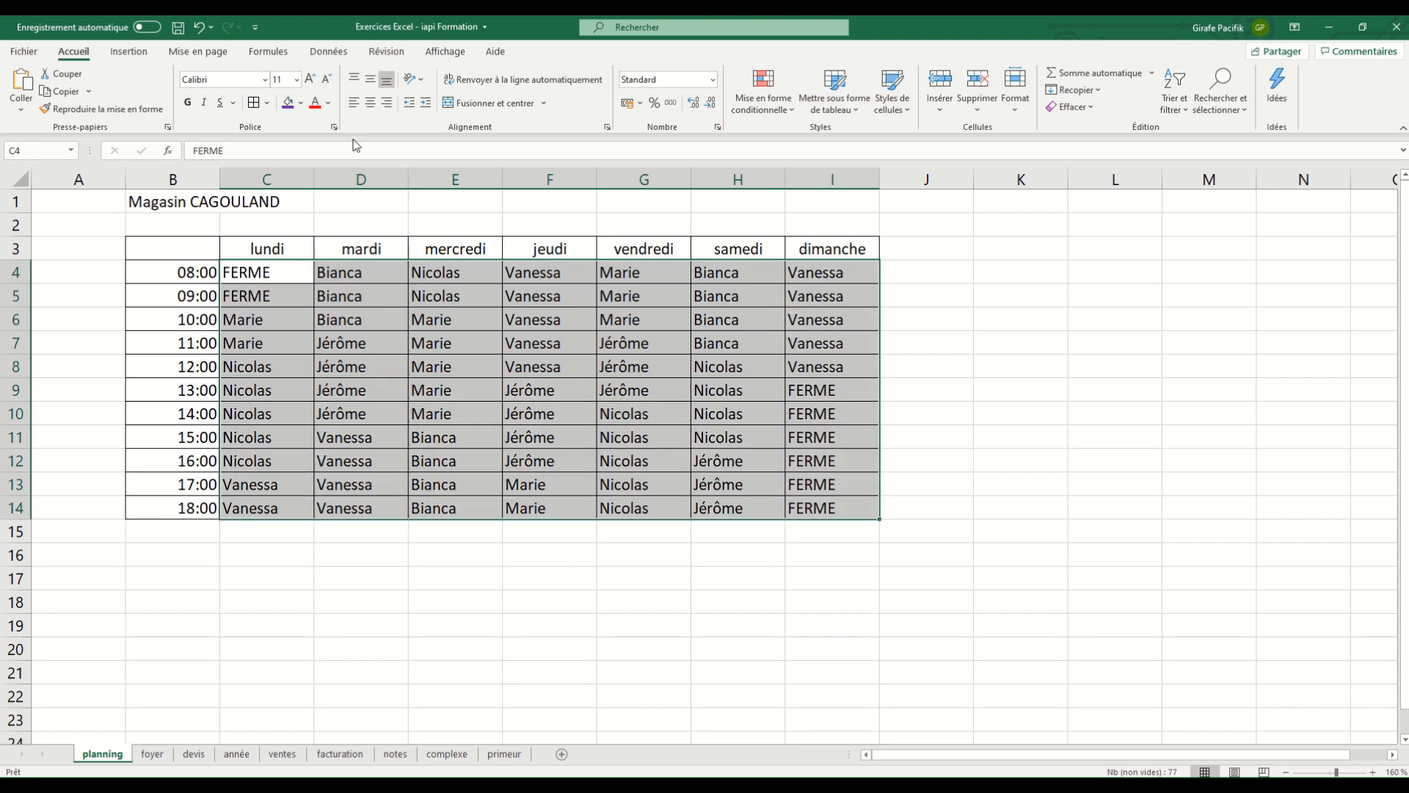
{"action": "left_click", "coordinate": [375, 106]}
{"action": "left_click", "coordinate": [678, 435]}
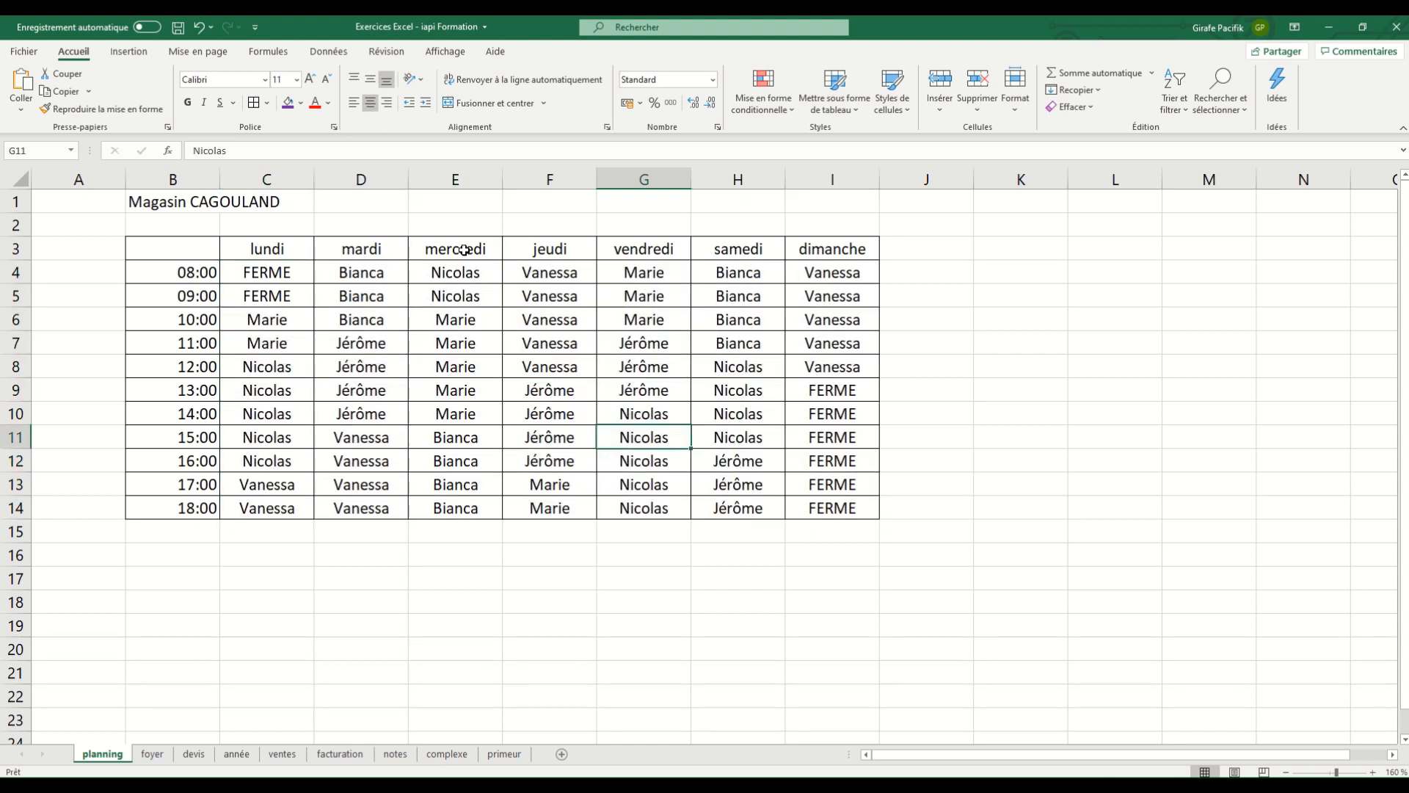
{"action": "key", "text": "ctrl+z"}
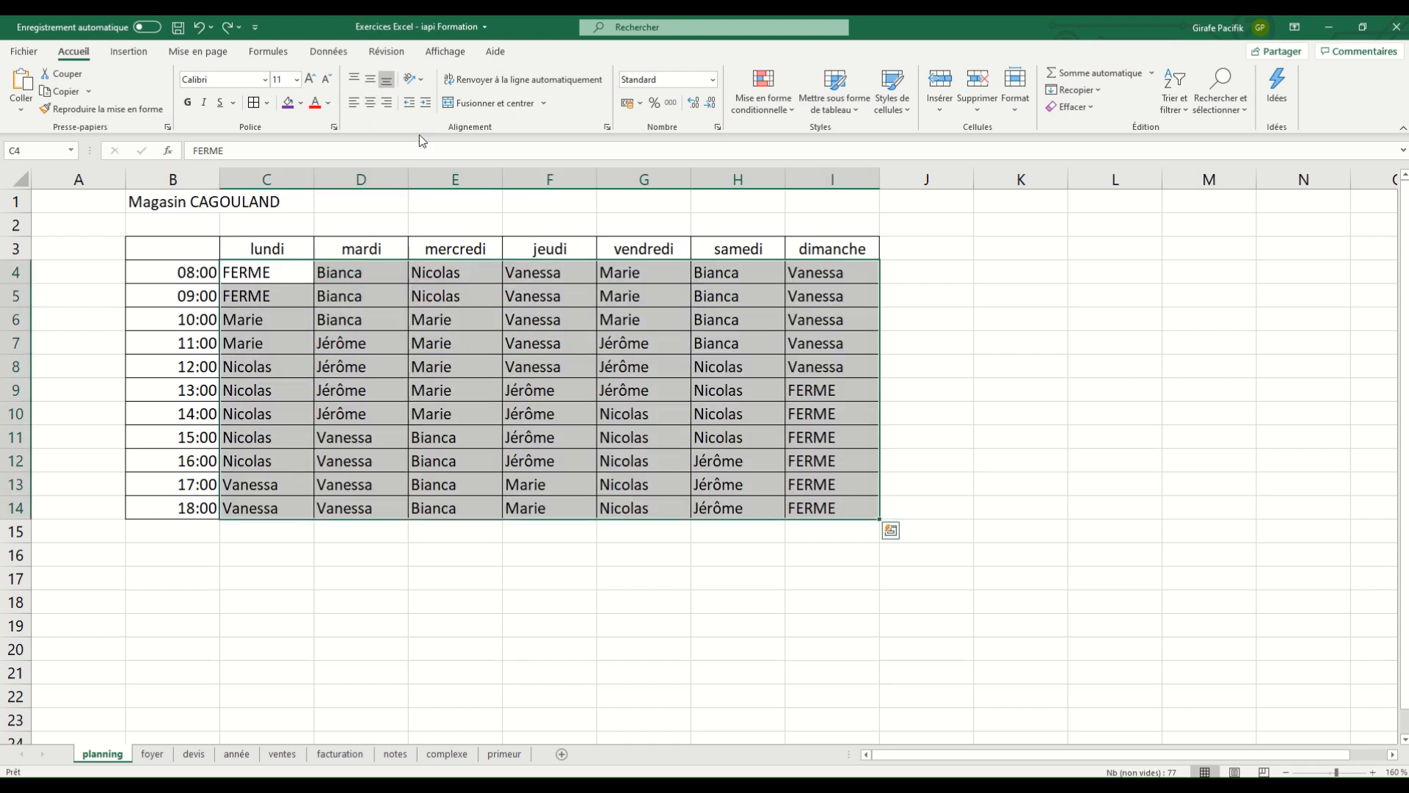
Try several indent levels on the schedule entries in C4:I14, and leave them indented by one level.
{"action": "left_click", "coordinate": [425, 104]}
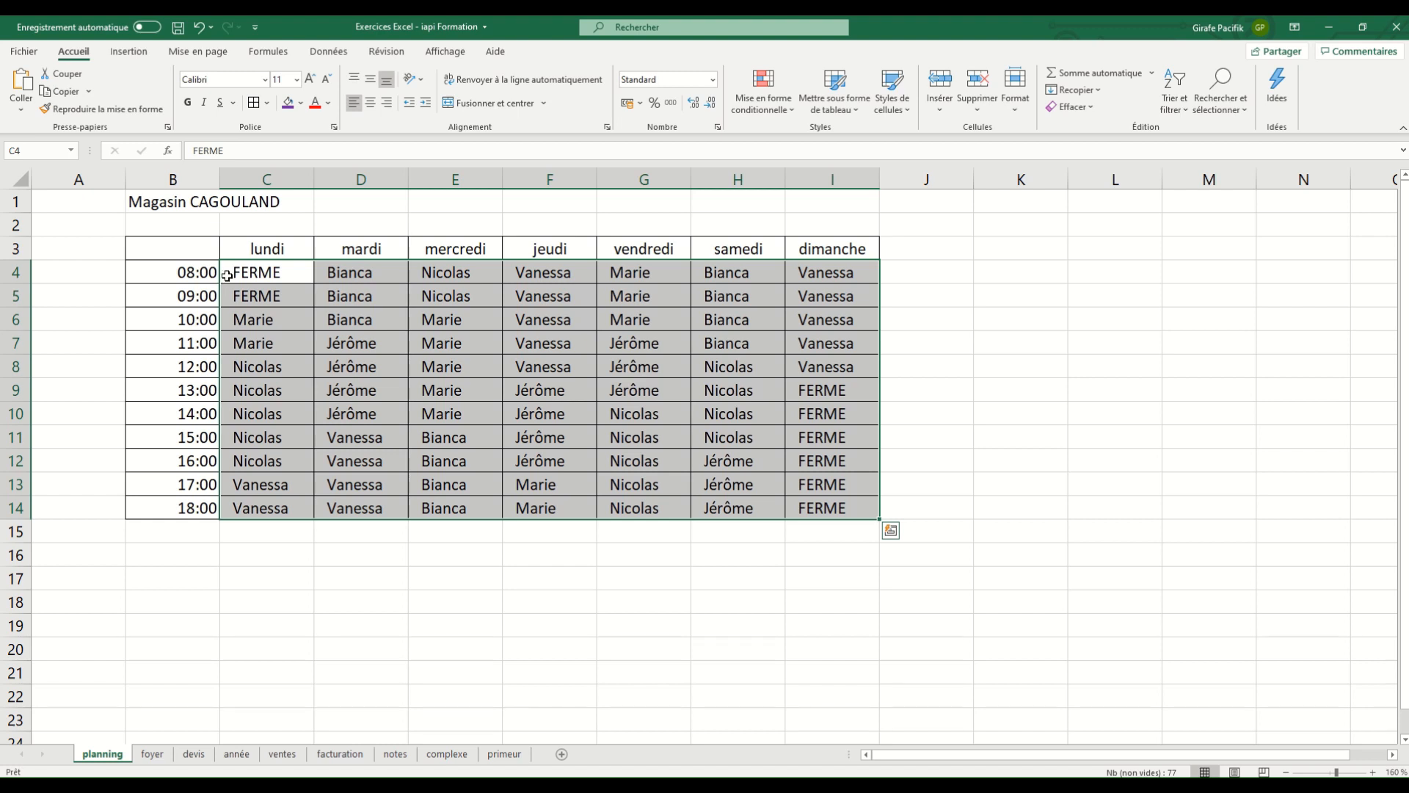
{"action": "left_click", "coordinate": [430, 105]}
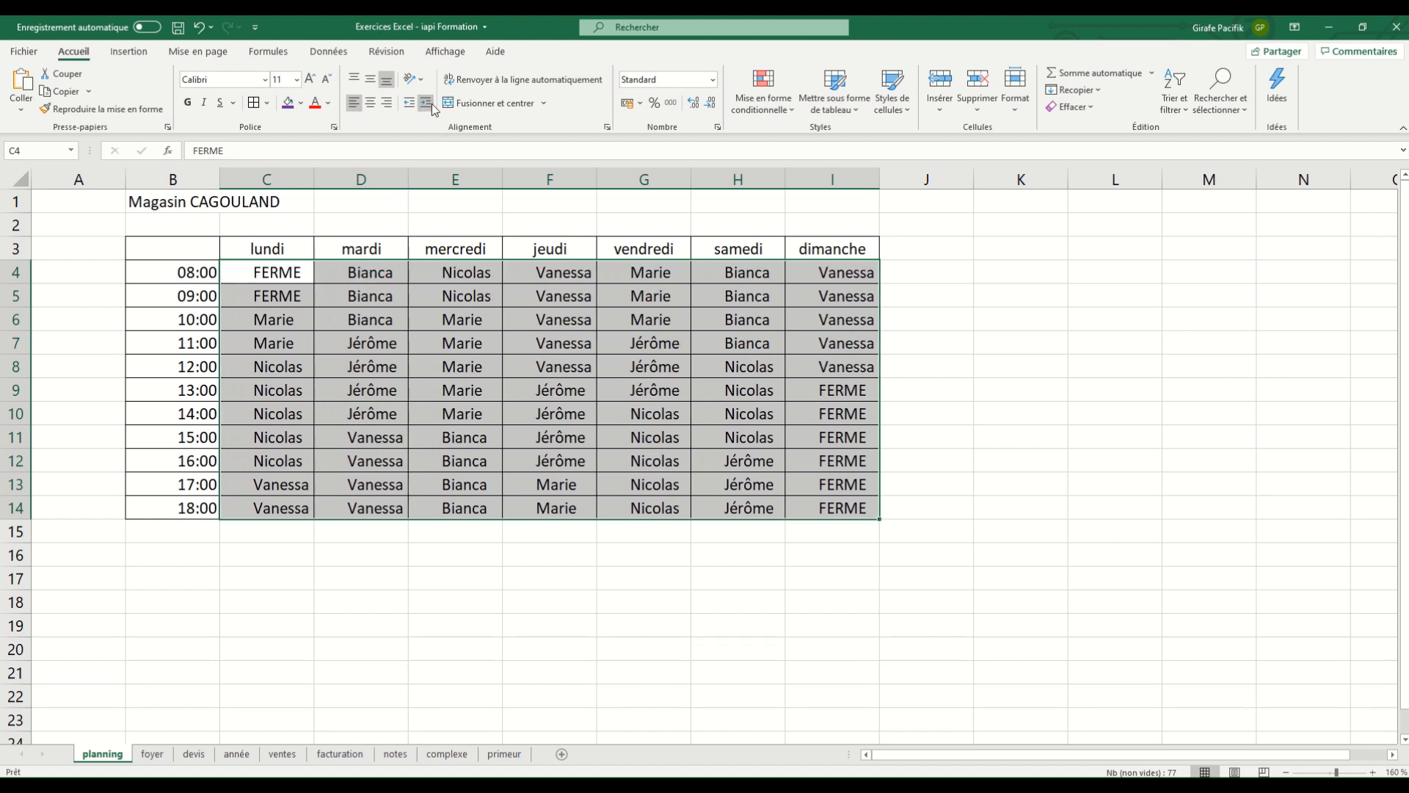
{"action": "left_click", "coordinate": [432, 106]}
{"action": "left_click", "coordinate": [415, 107]}
{"action": "left_click", "coordinate": [416, 107]}
{"action": "left_click", "coordinate": [415, 107]}
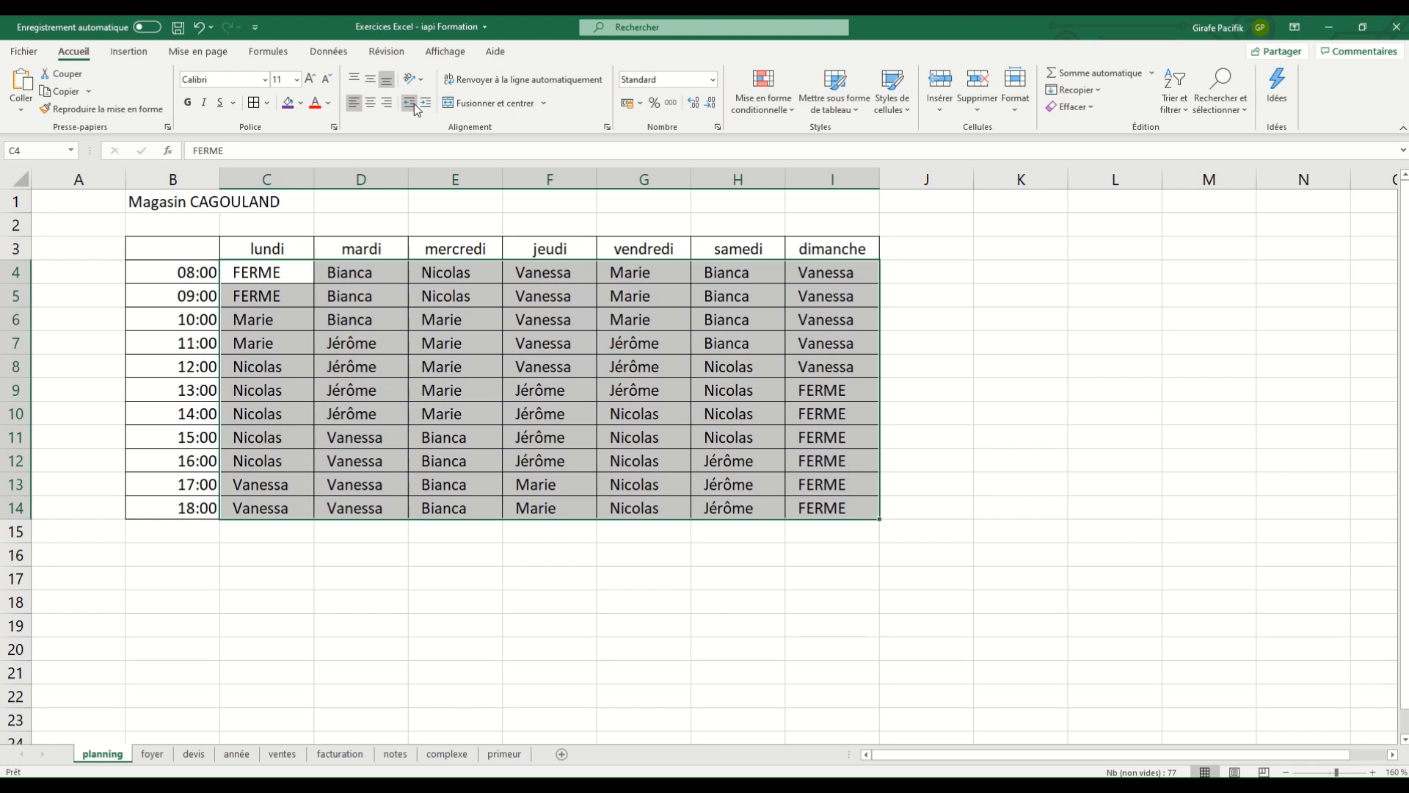
{"action": "left_click", "coordinate": [479, 271]}
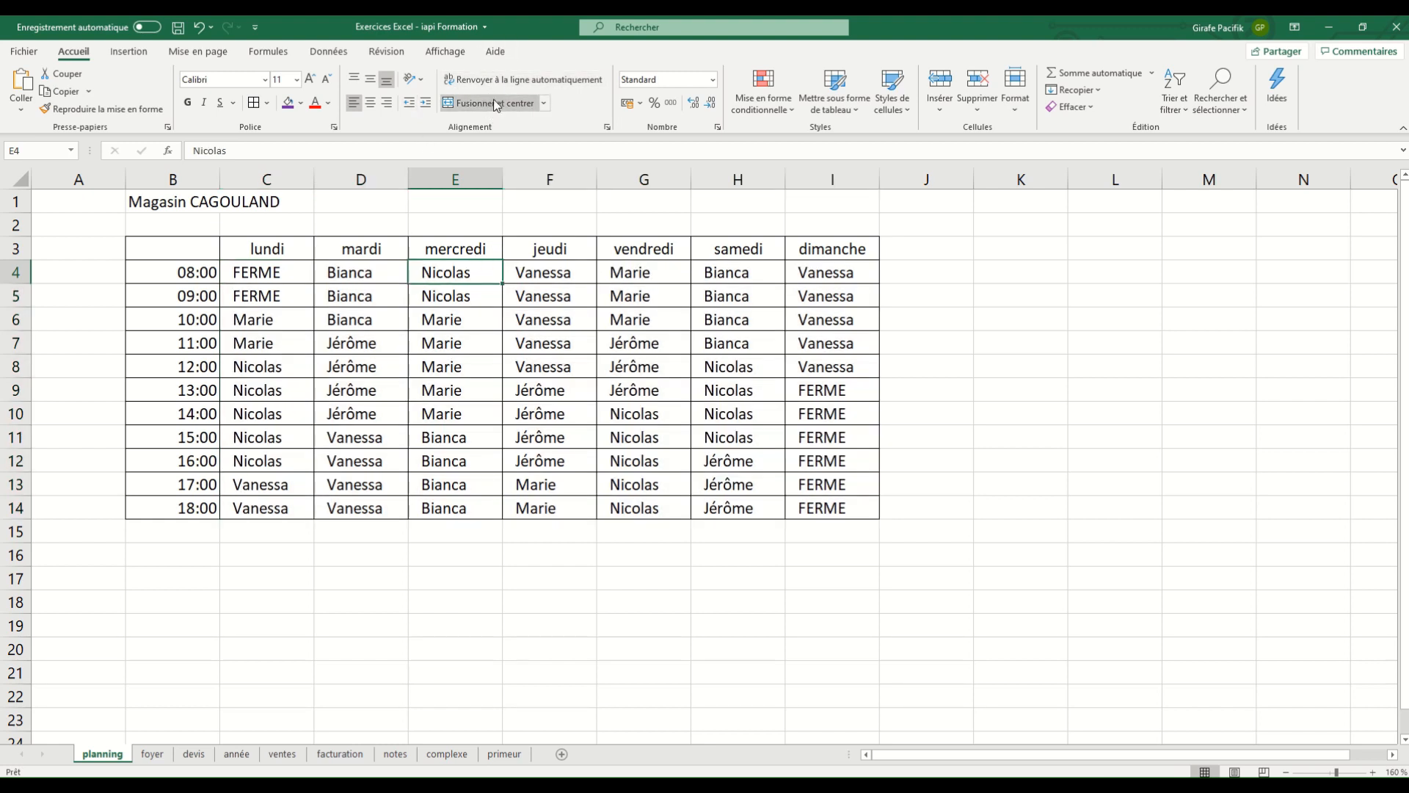
Enter the text "si j'acris qqch de trop long, ça dépasse" in cell C19 below the schedule.
{"action": "scroll", "coordinate": [438, 270], "scroll_direction": "down", "scroll_amount": 8}
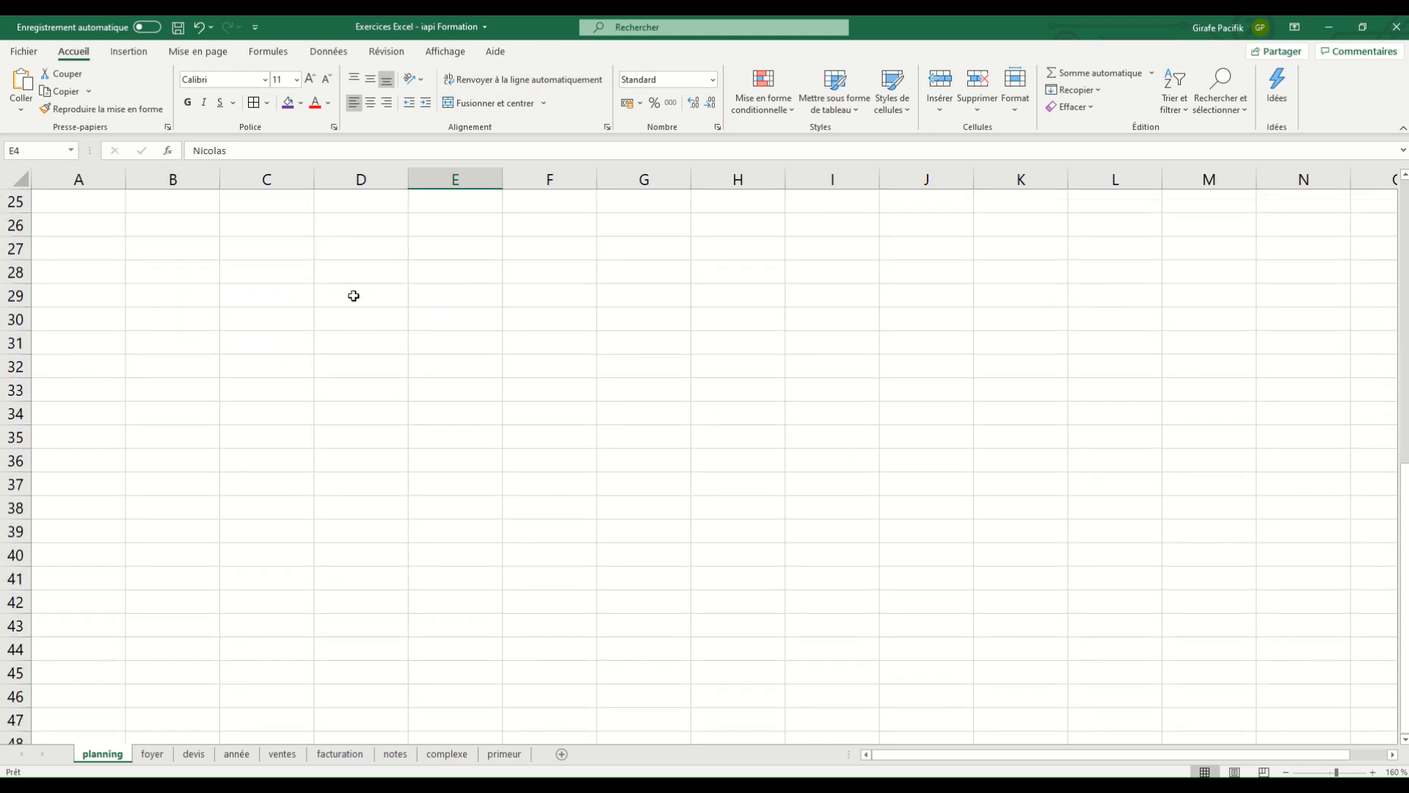
{"action": "scroll", "coordinate": [306, 334], "scroll_direction": "up", "scroll_amount": 4}
{"action": "left_click", "coordinate": [295, 334]}
{"action": "type", "text": "s"}
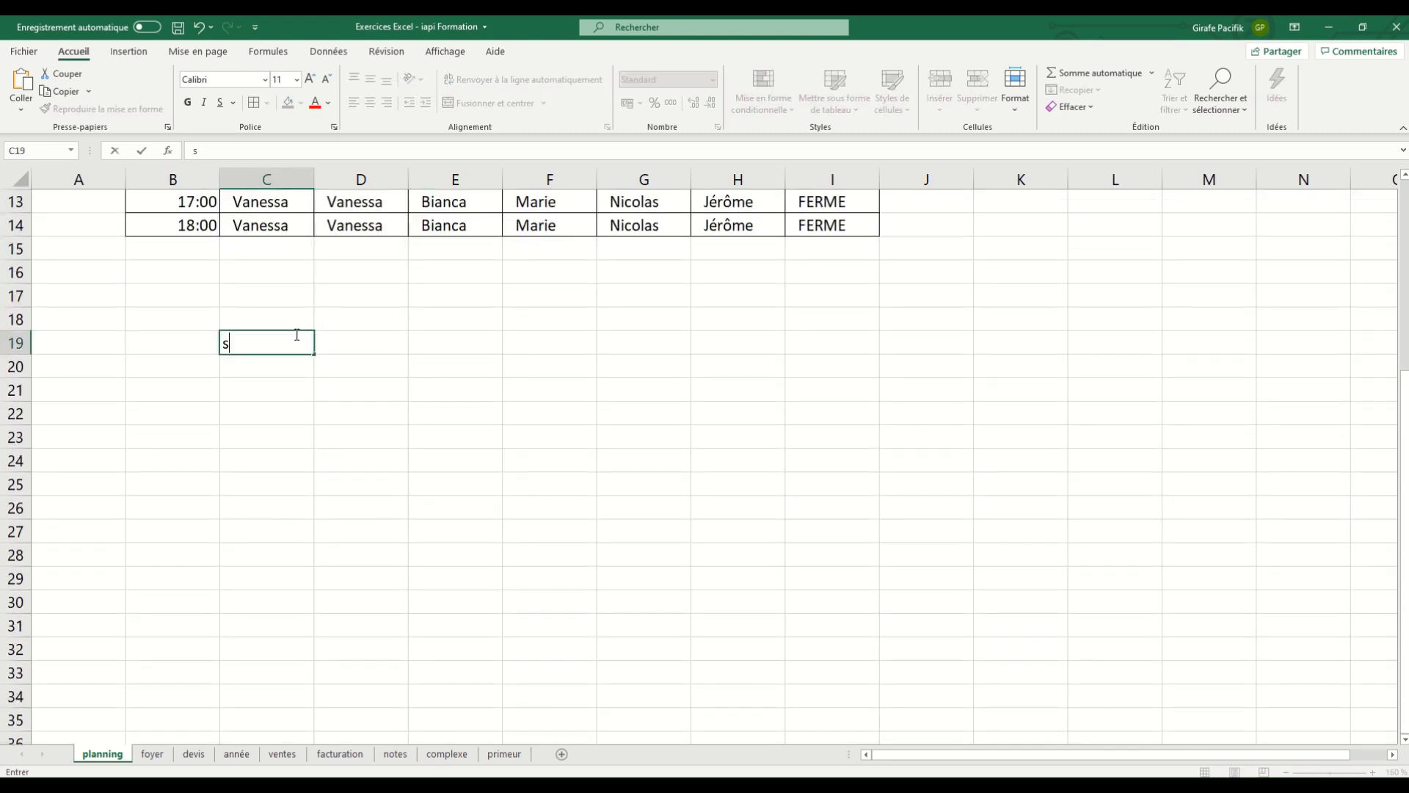
{"action": "type", "text": "i j'acris qqcj de de trop long "}
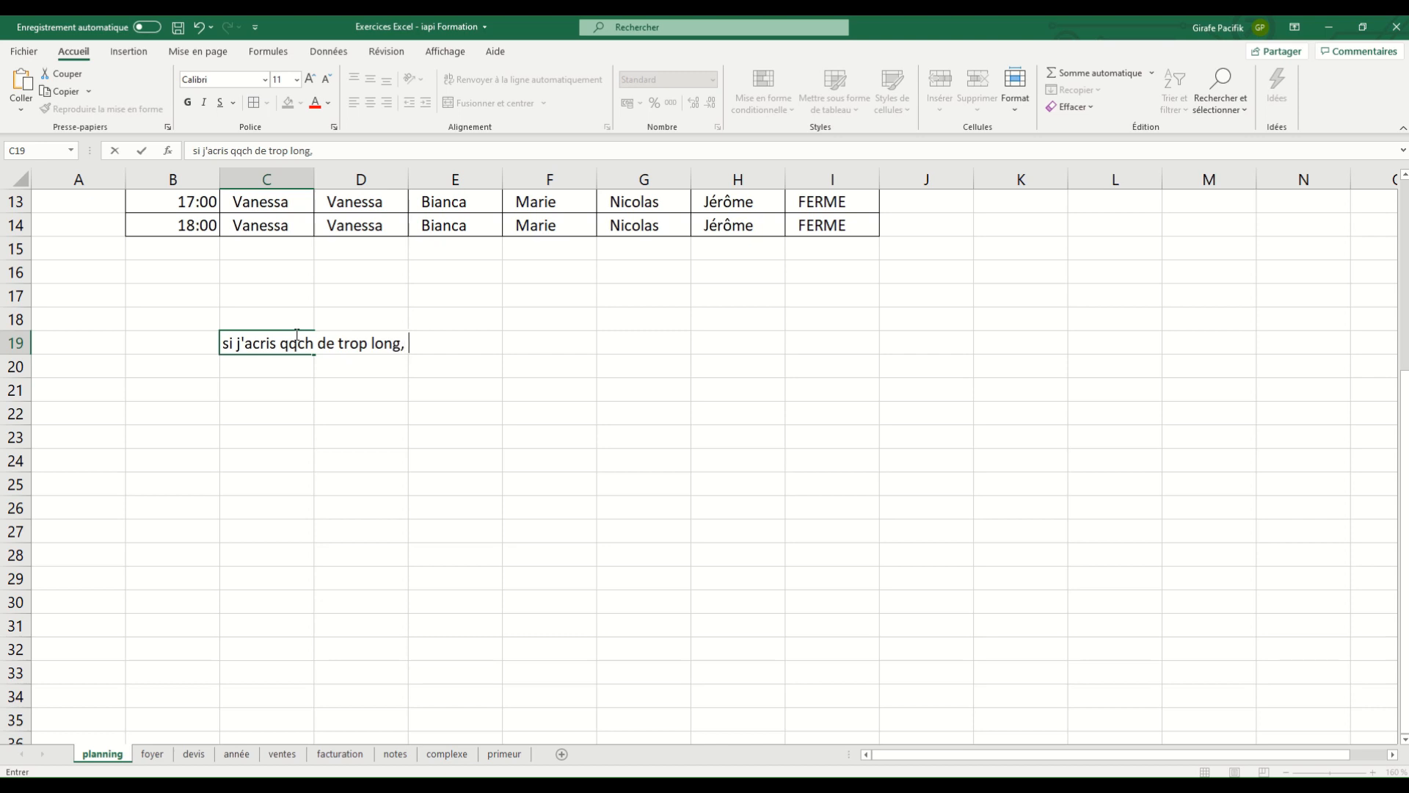
{"action": "type", "text": "ça dépasse"}
{"action": "key", "text": "Return"}
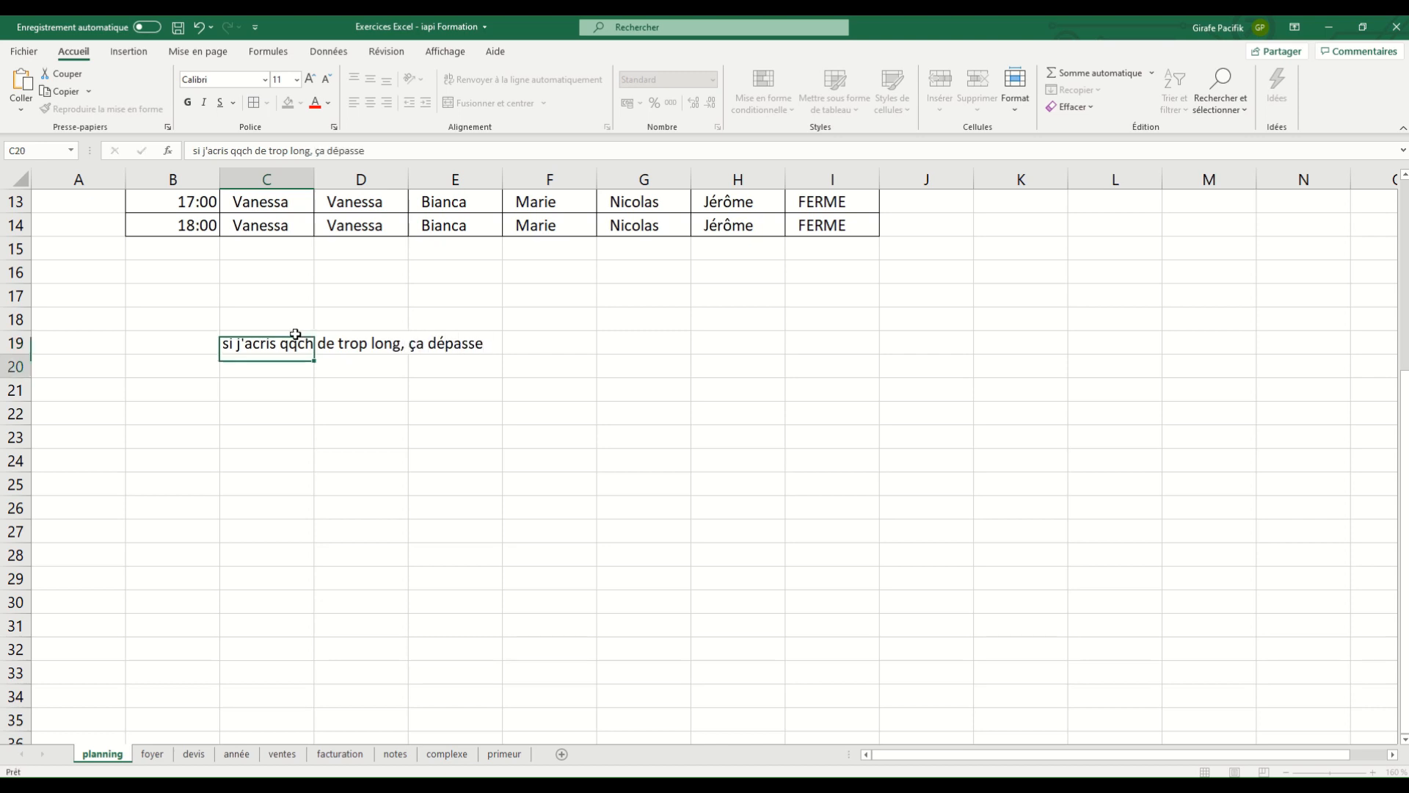
Enter "ici aussi" in cell D19, next to the long text.
{"action": "key", "text": "Up"}
{"action": "key", "text": "Right"}
{"action": "type", "text": "i"}
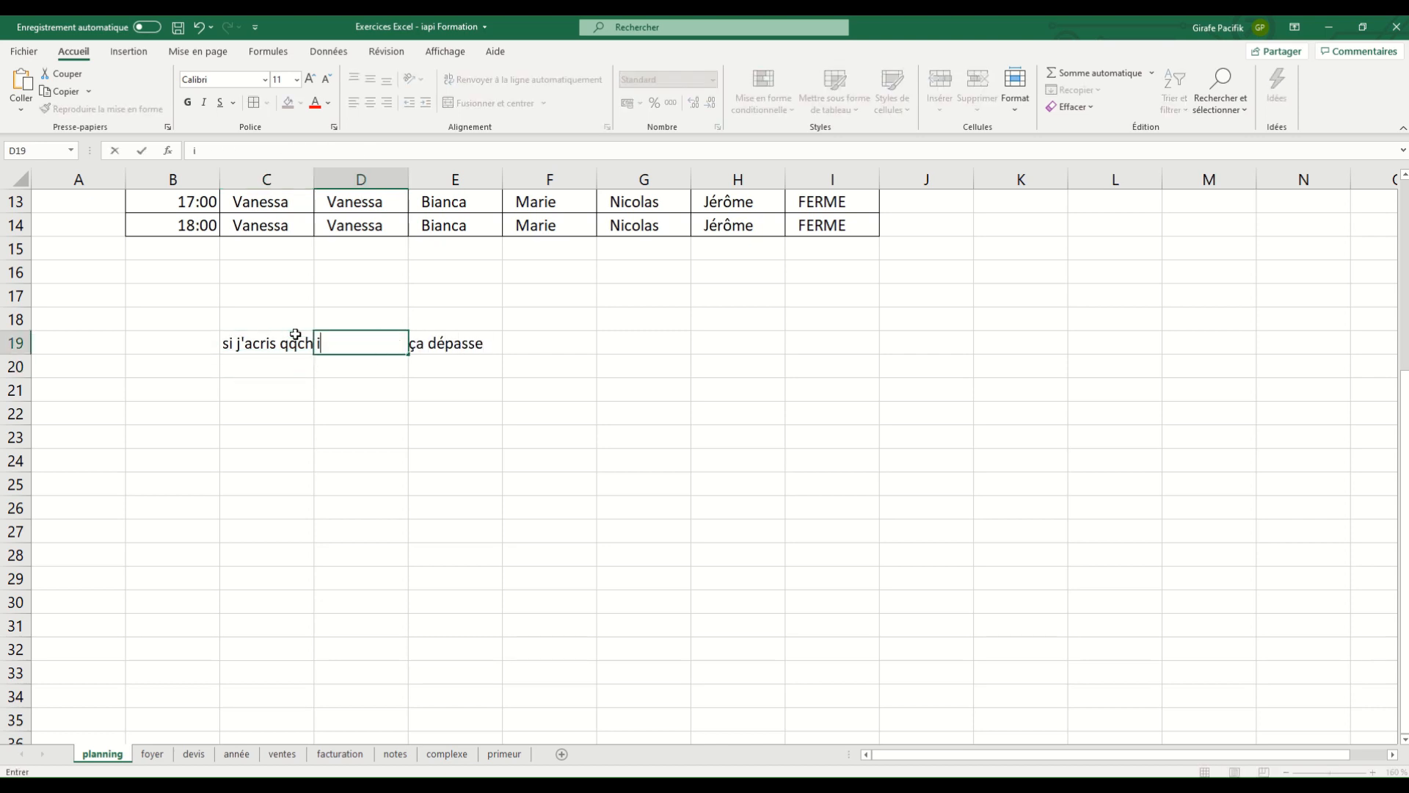
{"action": "type", "text": "ci aussi"}
{"action": "key", "text": "Return"}
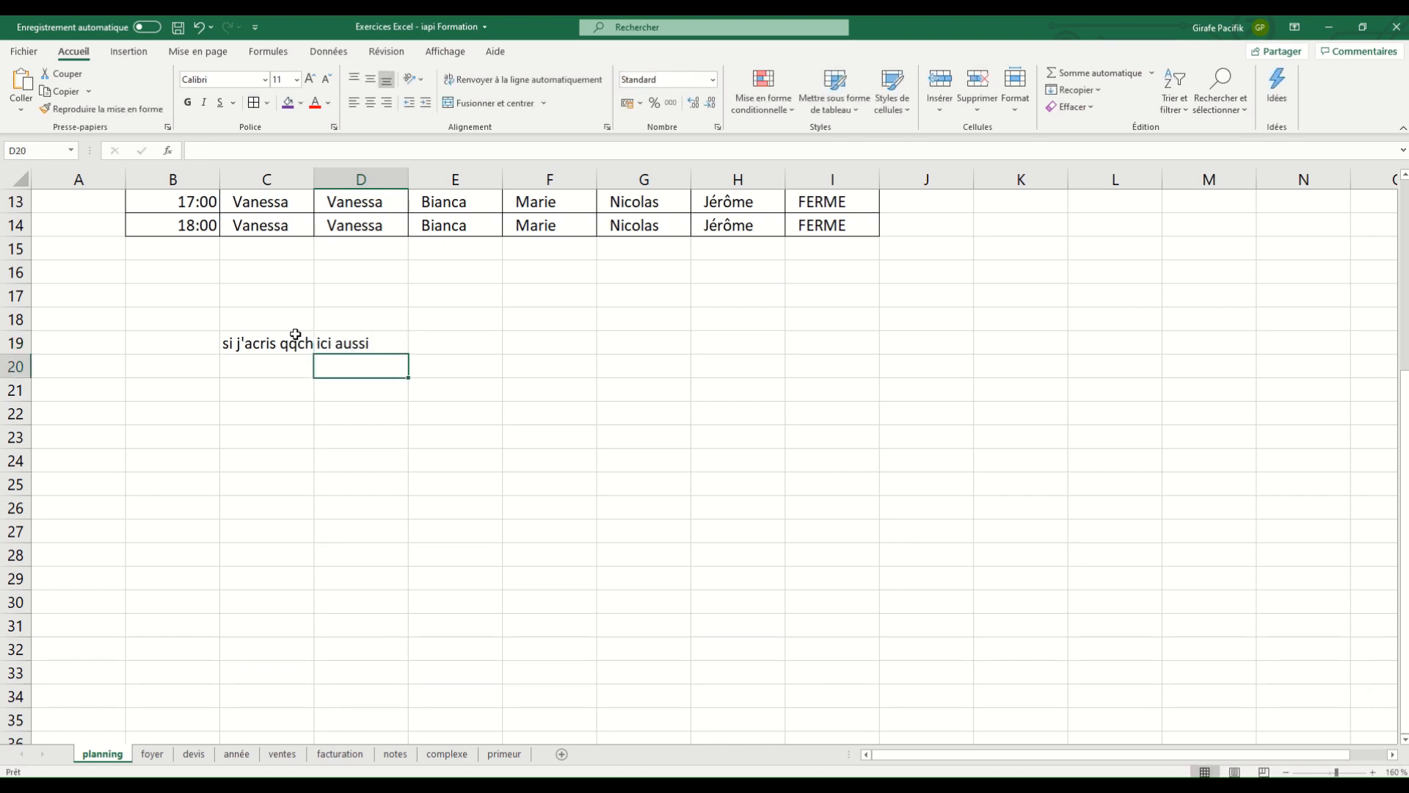
Wrap the long text in cell C19 so that it fits within the column width.
{"action": "left_click", "coordinate": [294, 346]}
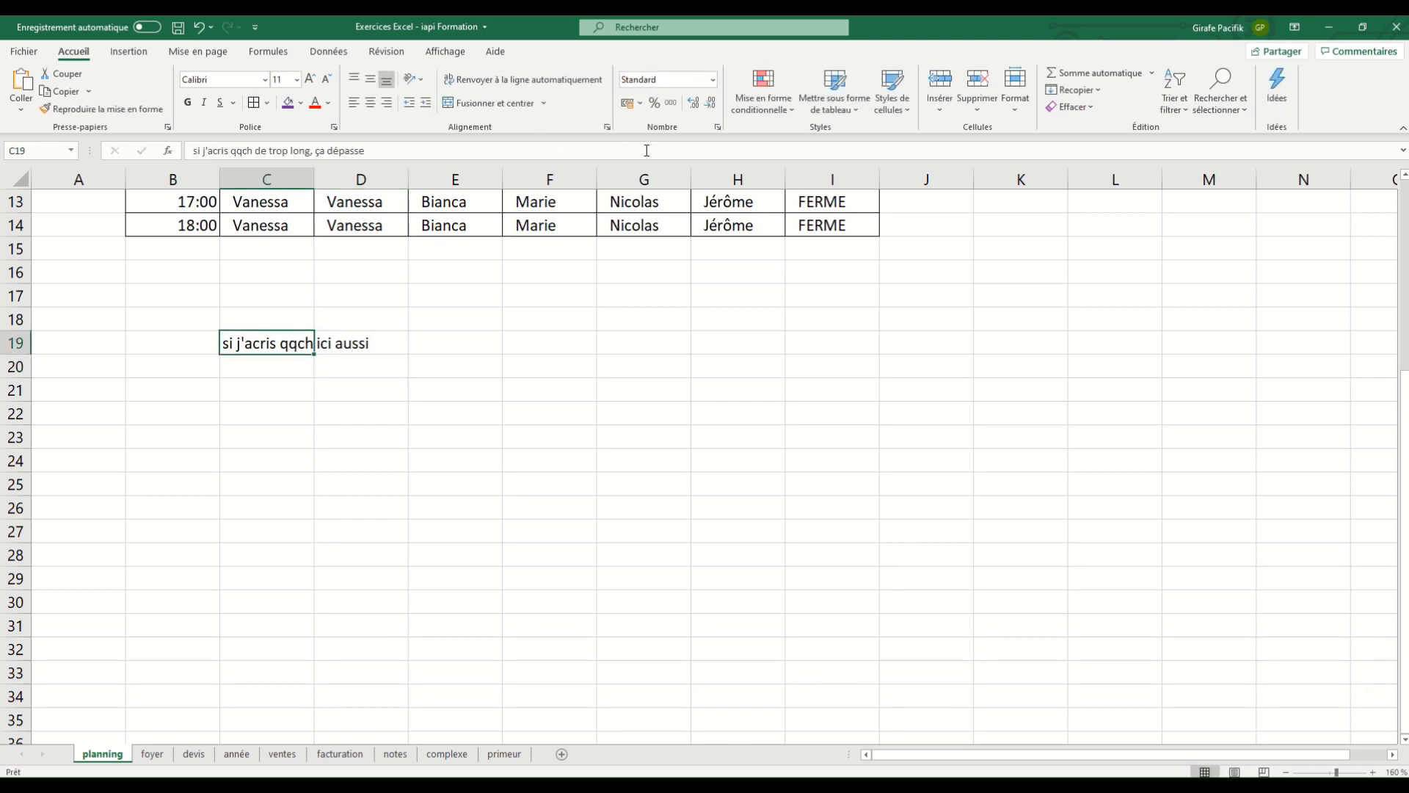
{"action": "left_click", "coordinate": [516, 89]}
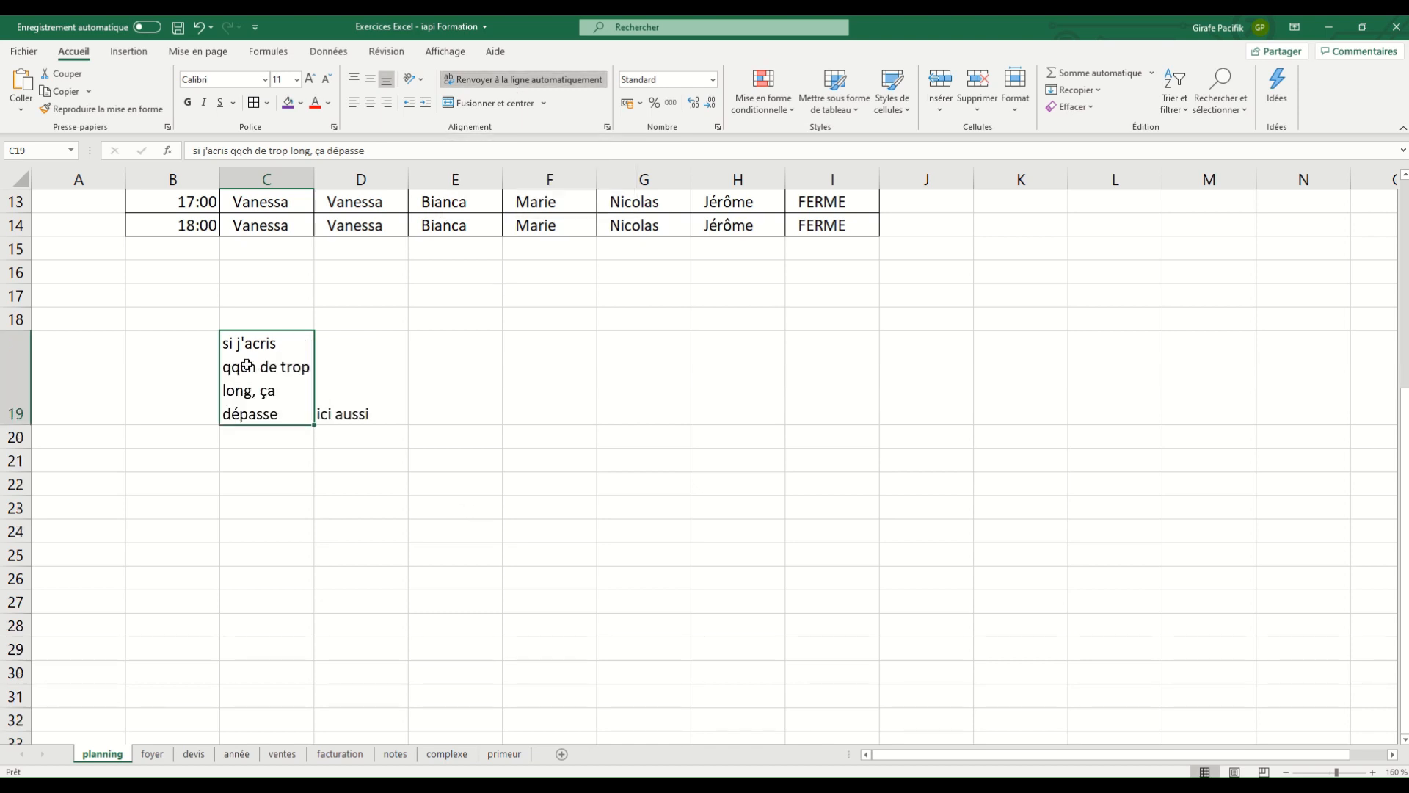
{"action": "left_click", "coordinate": [4, 337]}
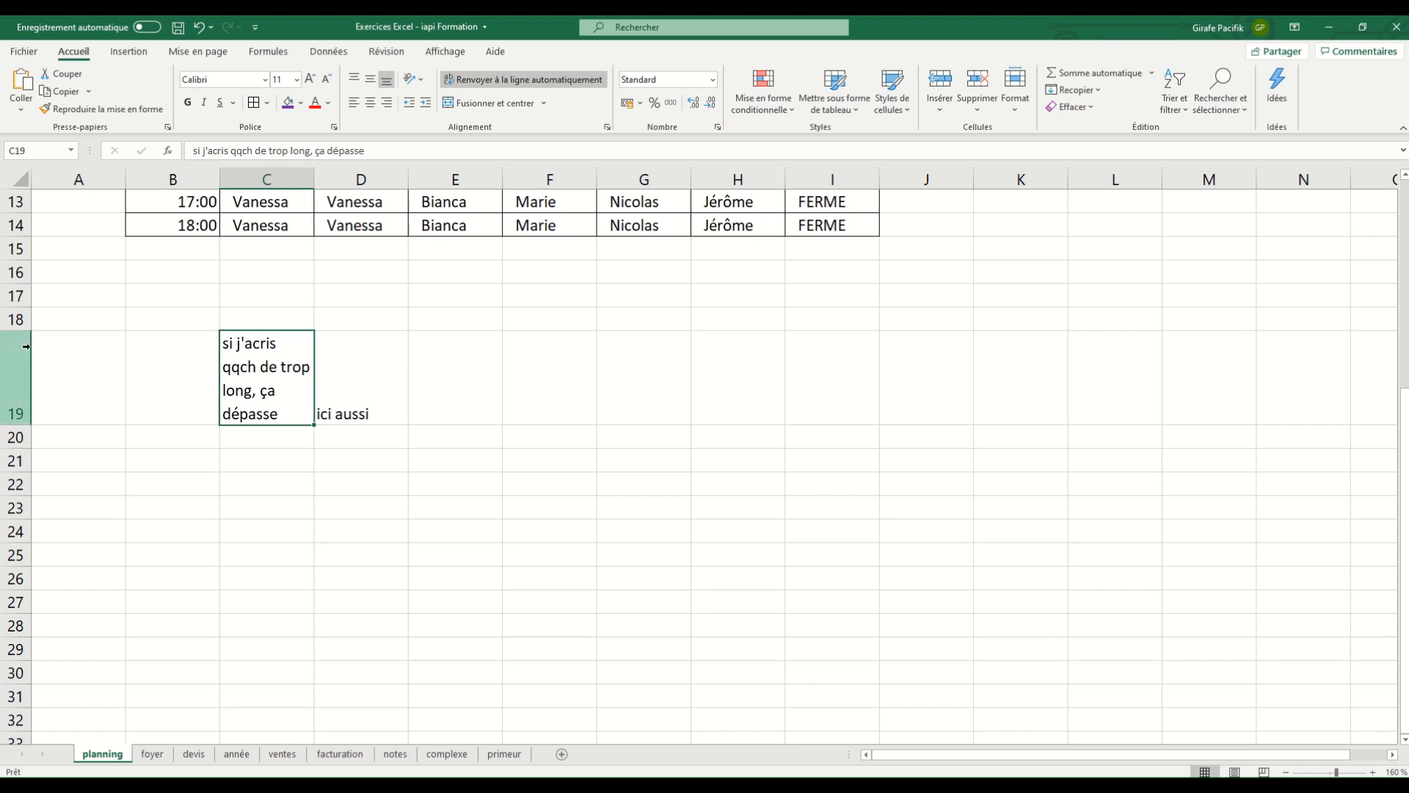
{"action": "left_click", "coordinate": [34, 402]}
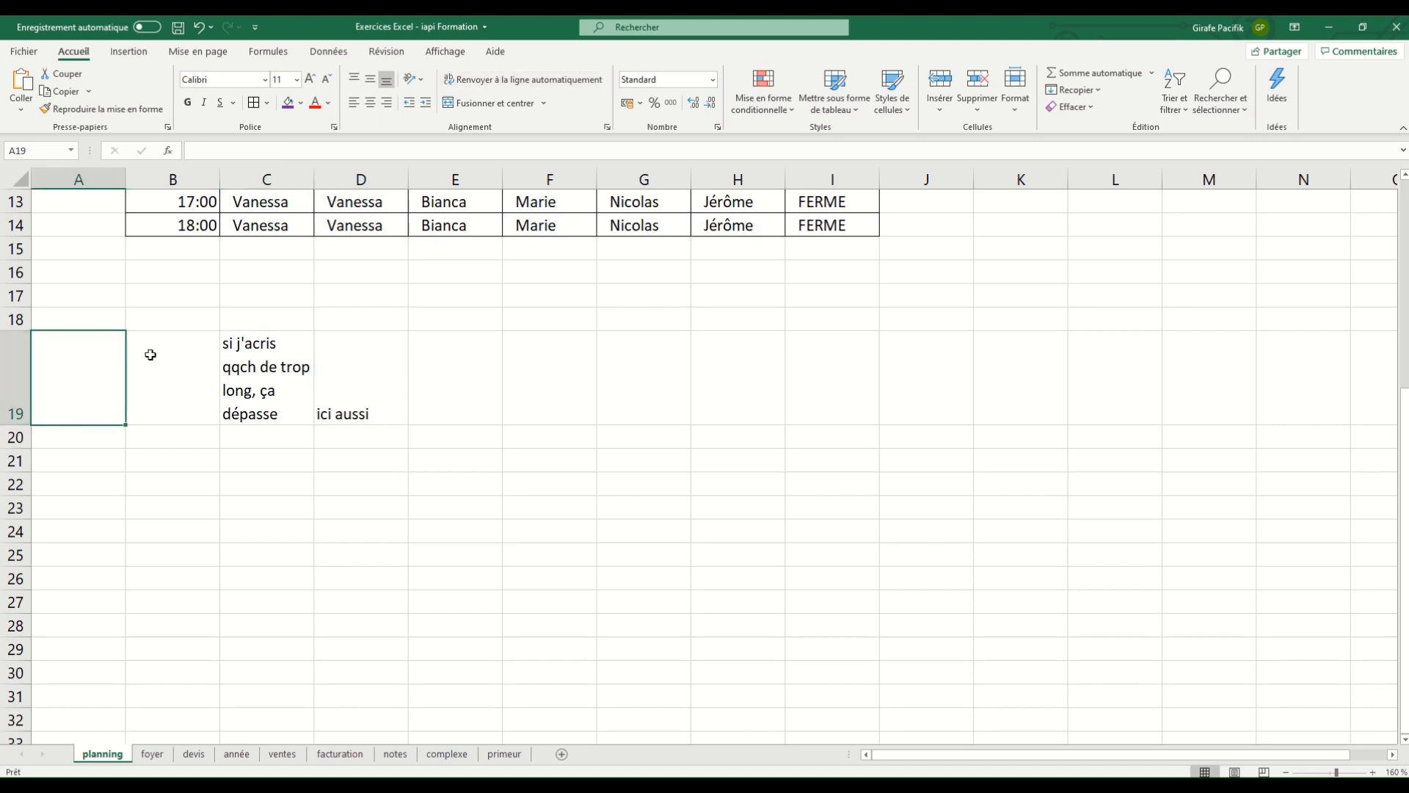
{"action": "left_click", "coordinate": [281, 394]}
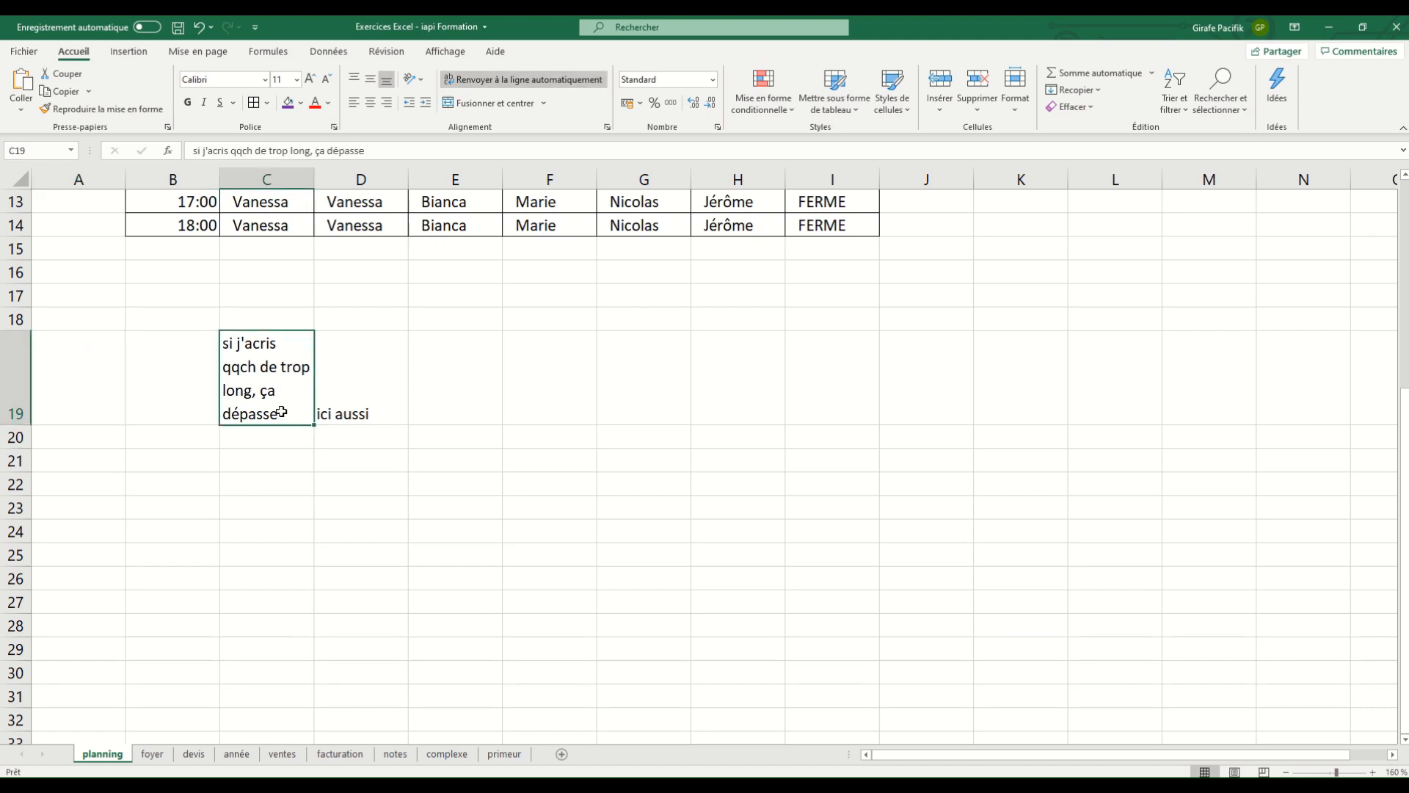
Increase the height of row 20 slightly and enter "qdfg qdfg dfh sghs ghsfghx" in cell C20.
{"action": "left_click_drag", "start_coordinate": [24, 450], "coordinate": [22, 451]}
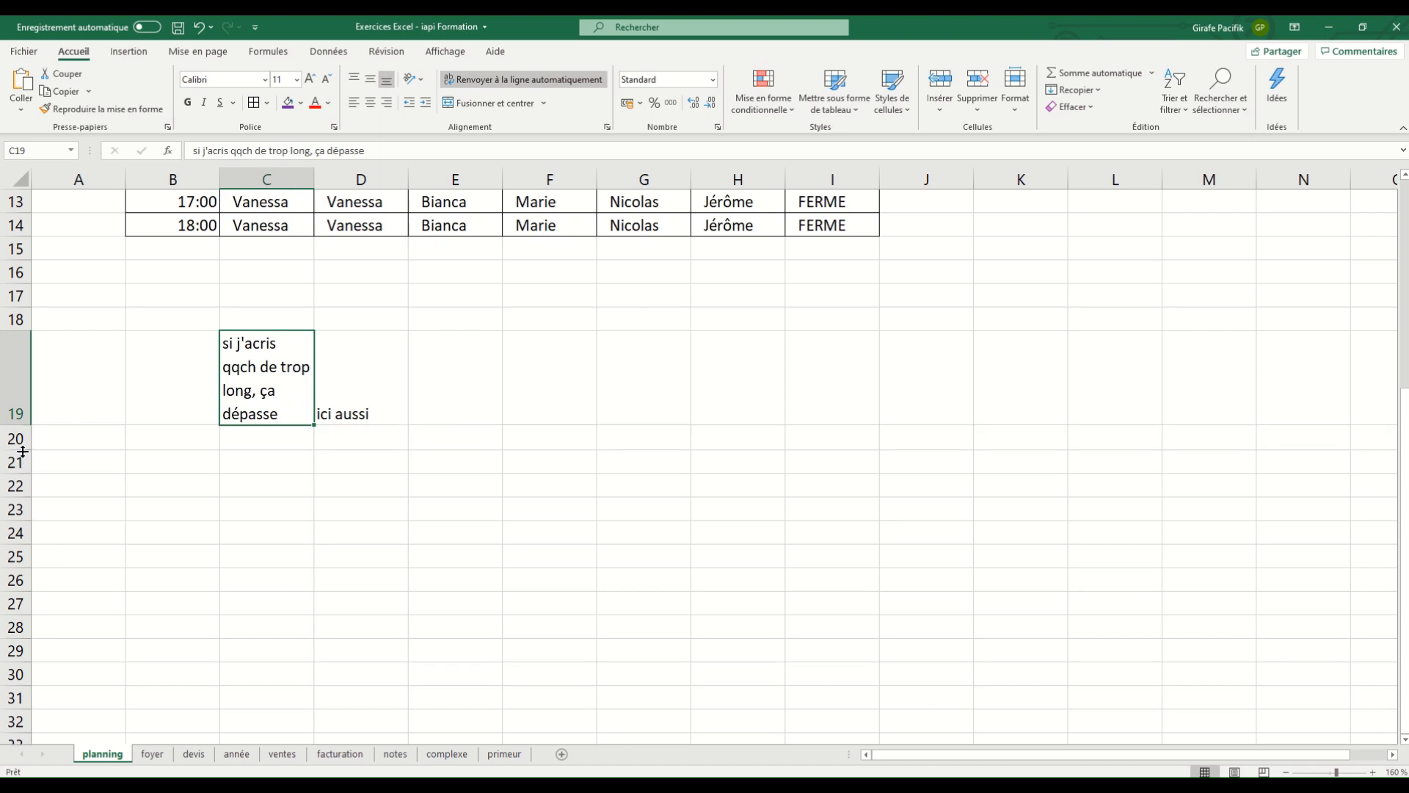
{"action": "left_click", "coordinate": [233, 447]}
{"action": "type", "text": "qdfg"}
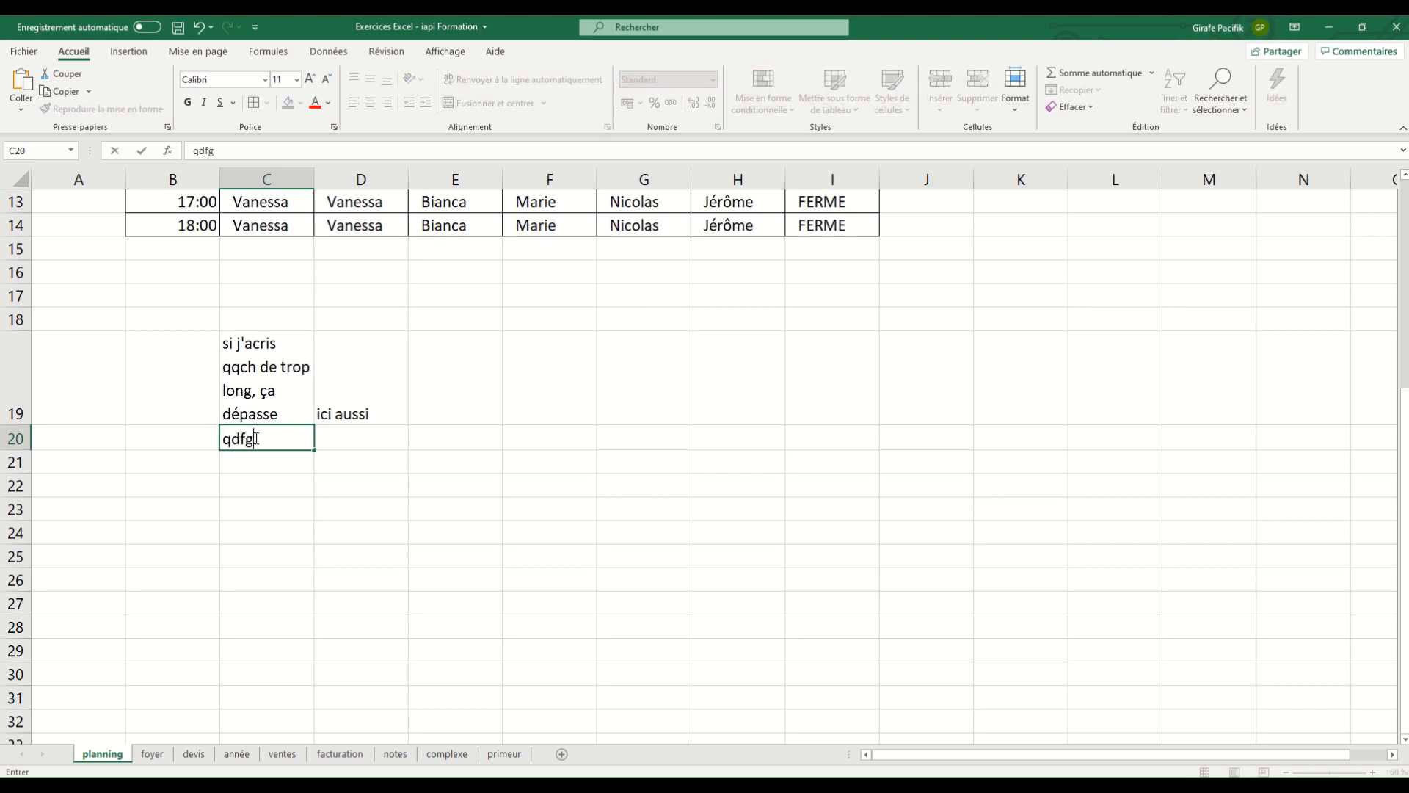
{"action": "type", "text": " qdfg dfh sghs ghsfghx"}
{"action": "key", "text": "Return"}
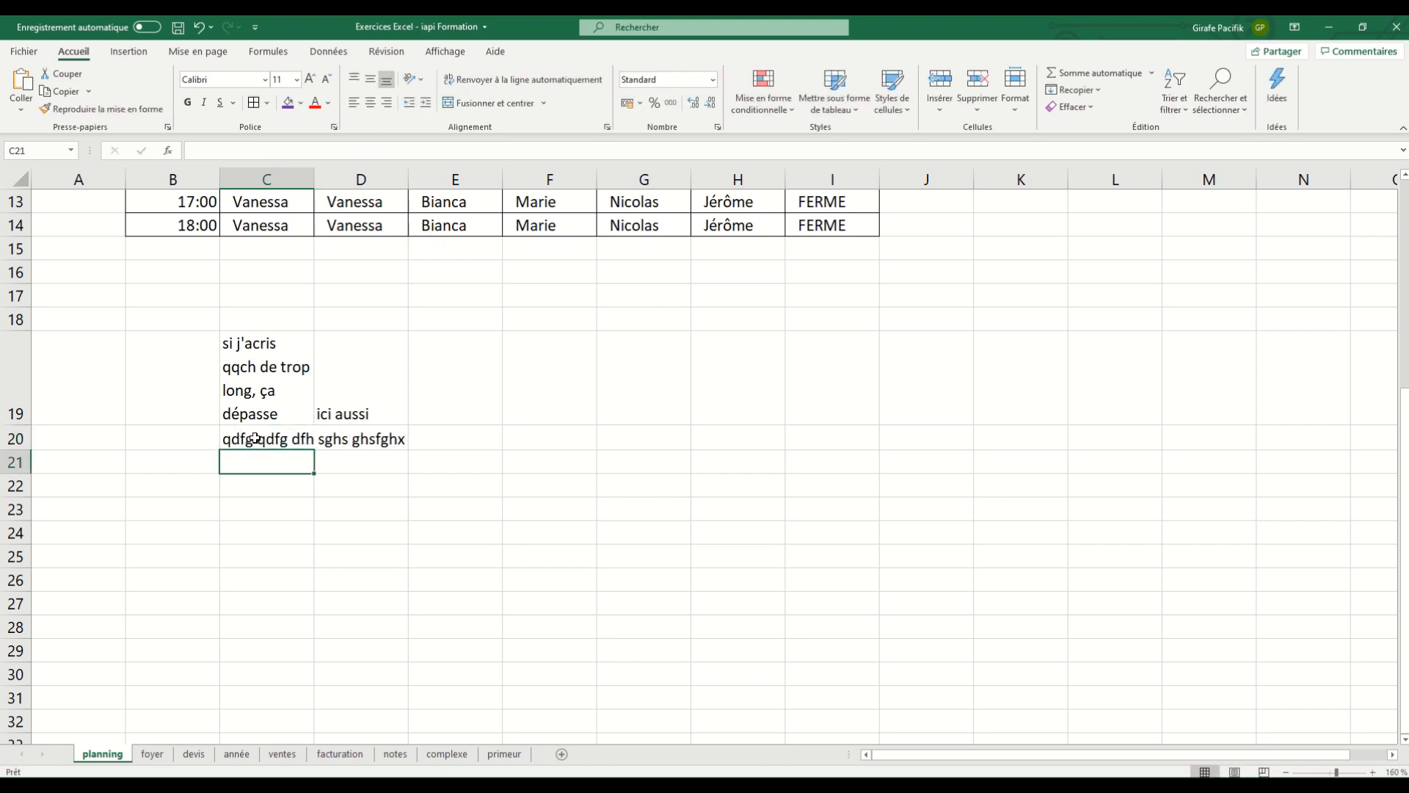
Wrap the text in cell C20 and auto-fit the height of row 20 to its content.
{"action": "left_click", "coordinate": [256, 439]}
{"action": "left_click", "coordinate": [499, 78]}
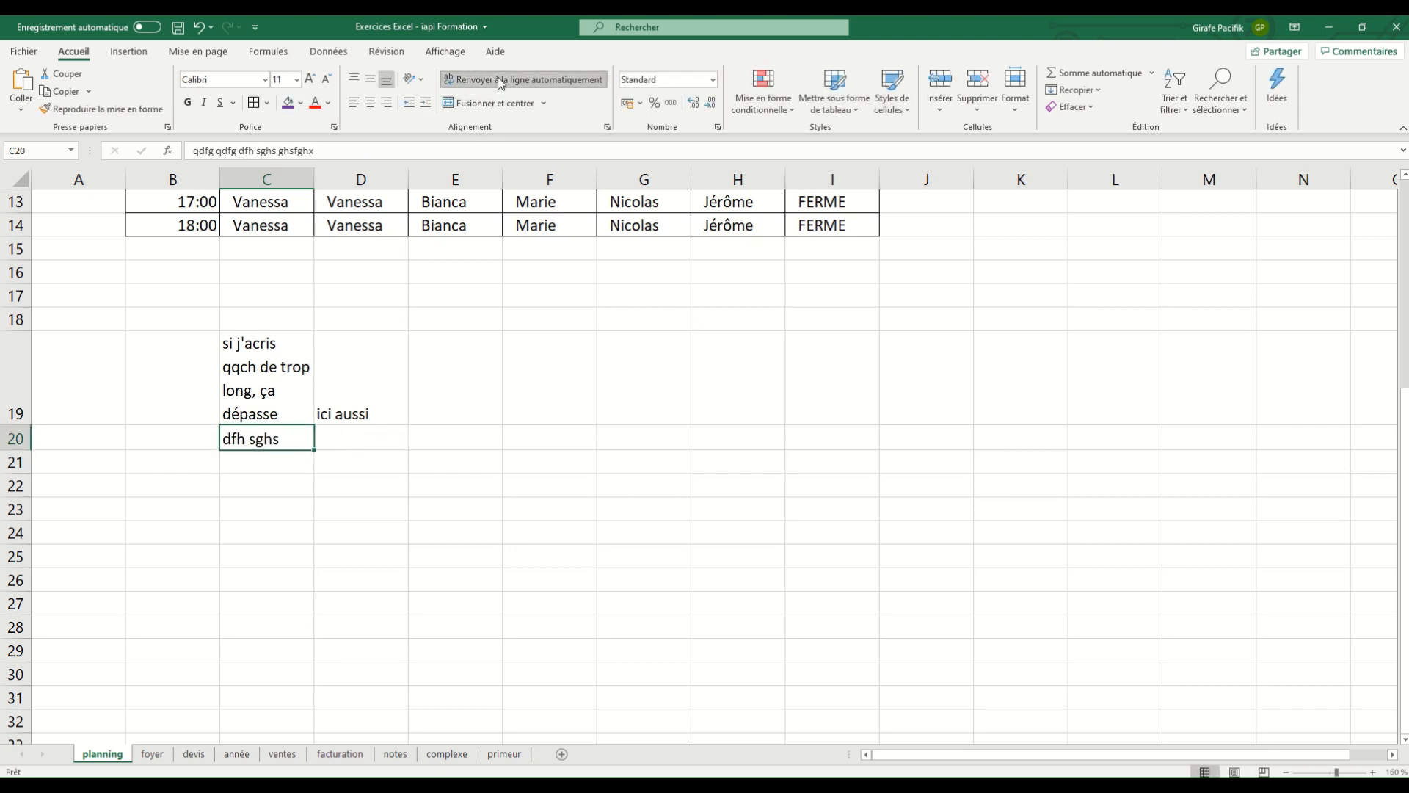
{"action": "double_click", "coordinate": [29, 450]}
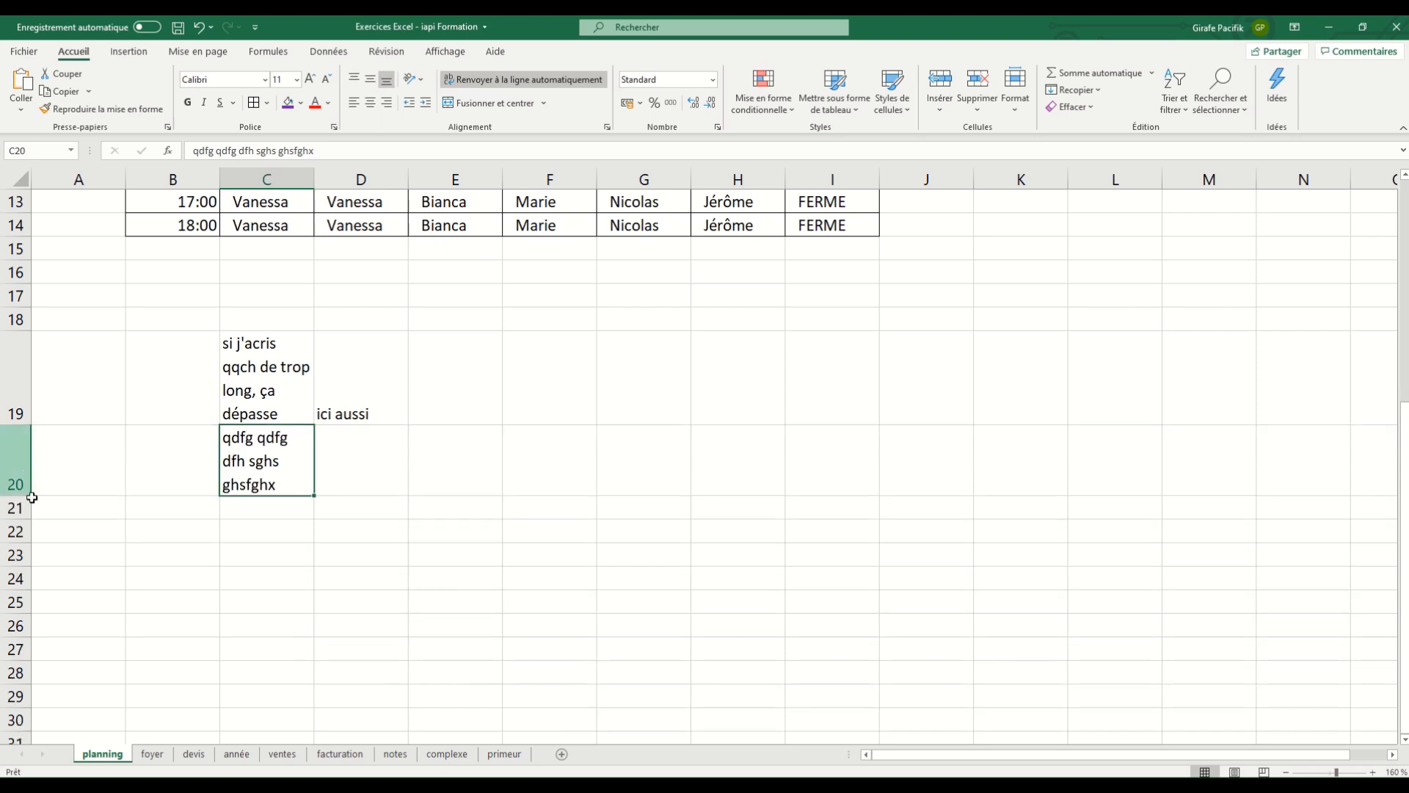
{"action": "left_click", "coordinate": [237, 378]}
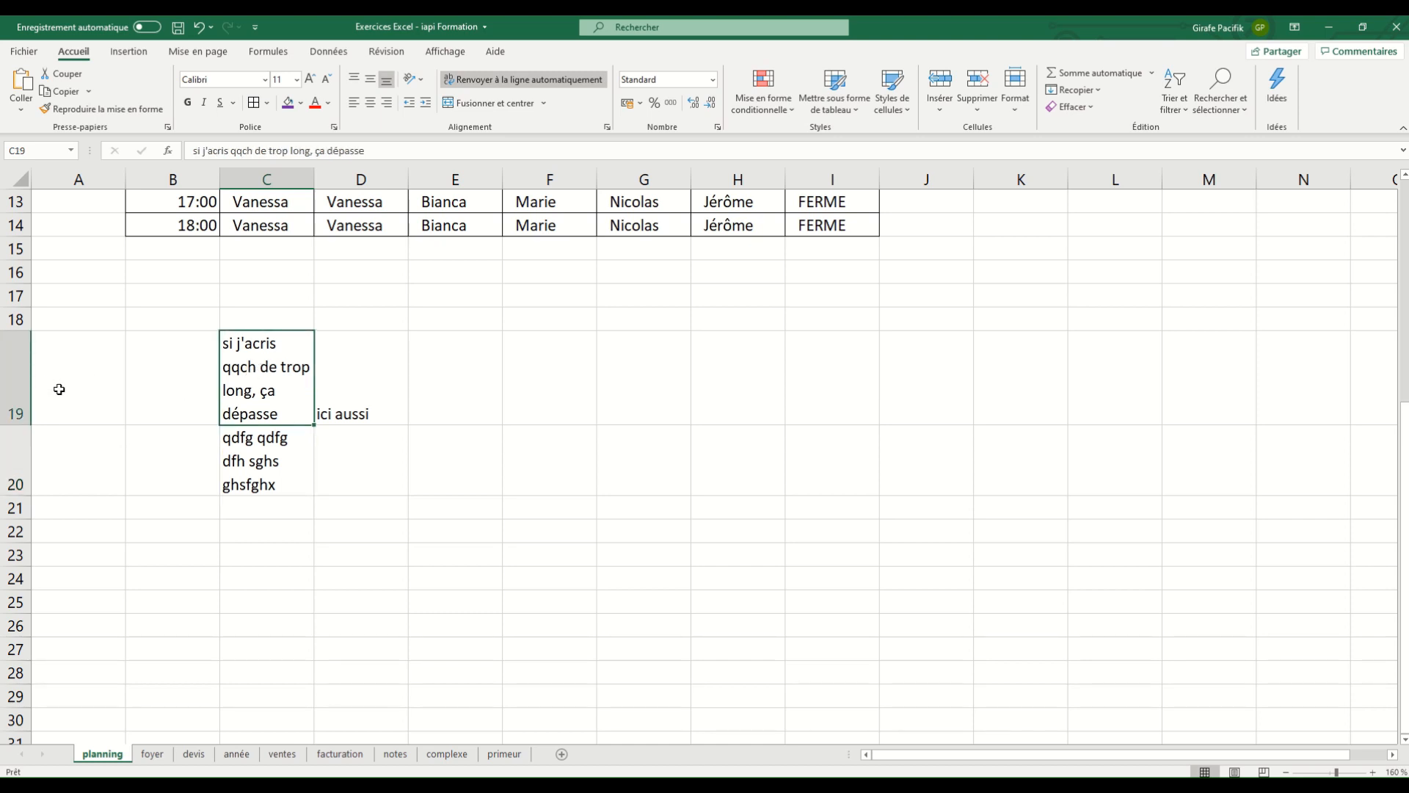
Delete the sample text in cells C19:D20.
{"action": "left_click_drag", "start_coordinate": [276, 371], "coordinate": [366, 455]}
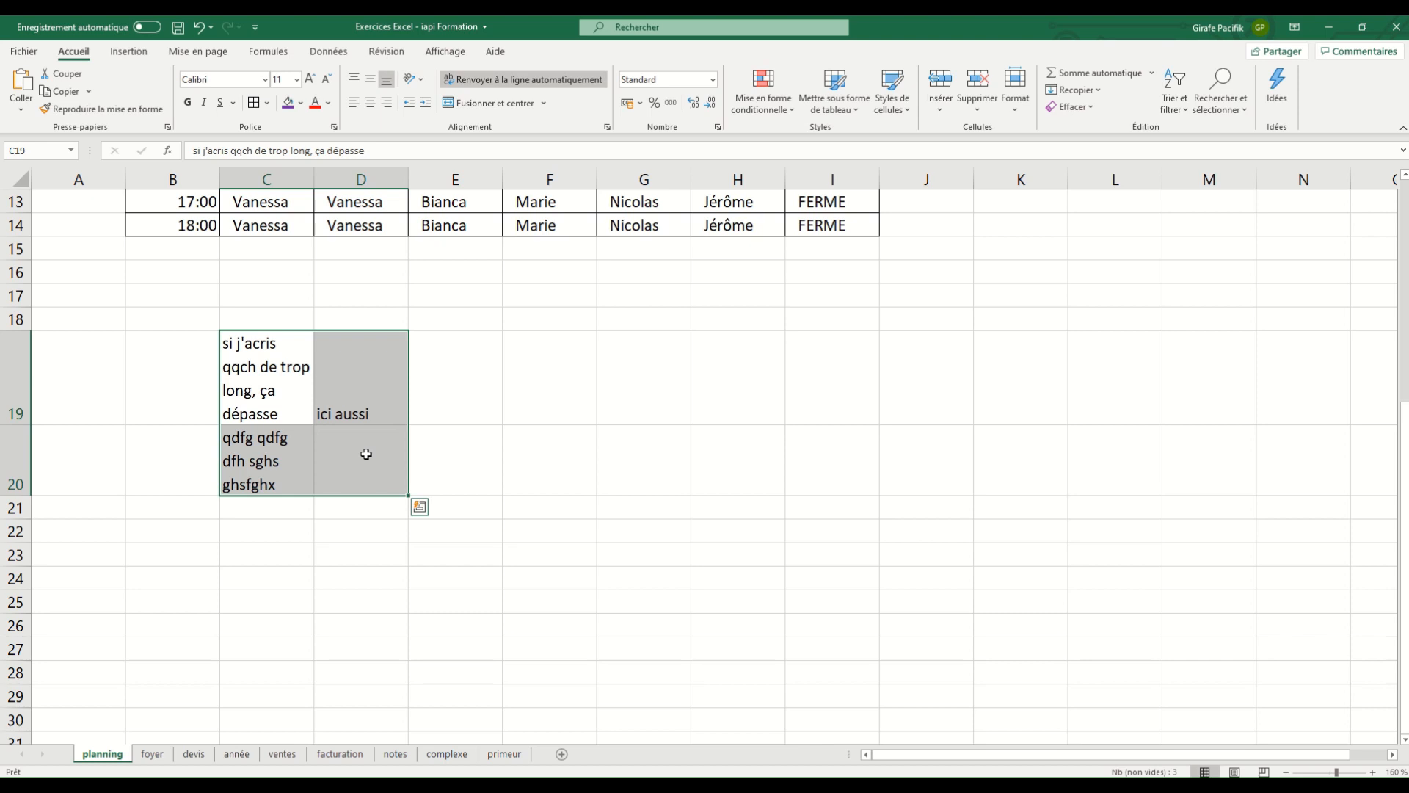
{"action": "key", "text": "Delete"}
{"action": "left_click", "coordinate": [306, 336]}
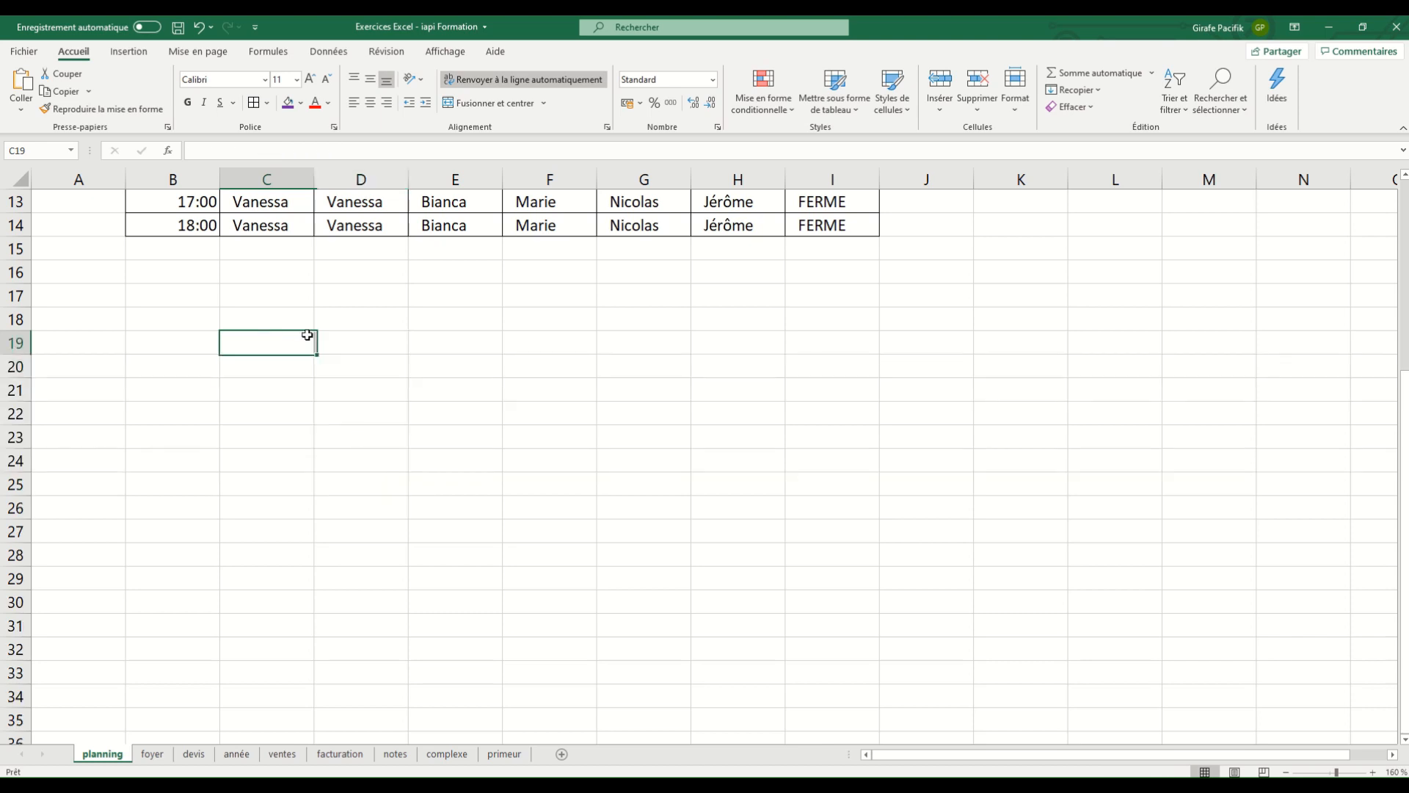
{"action": "left_click", "coordinate": [421, 405]}
{"action": "left_click", "coordinate": [15, 176]}
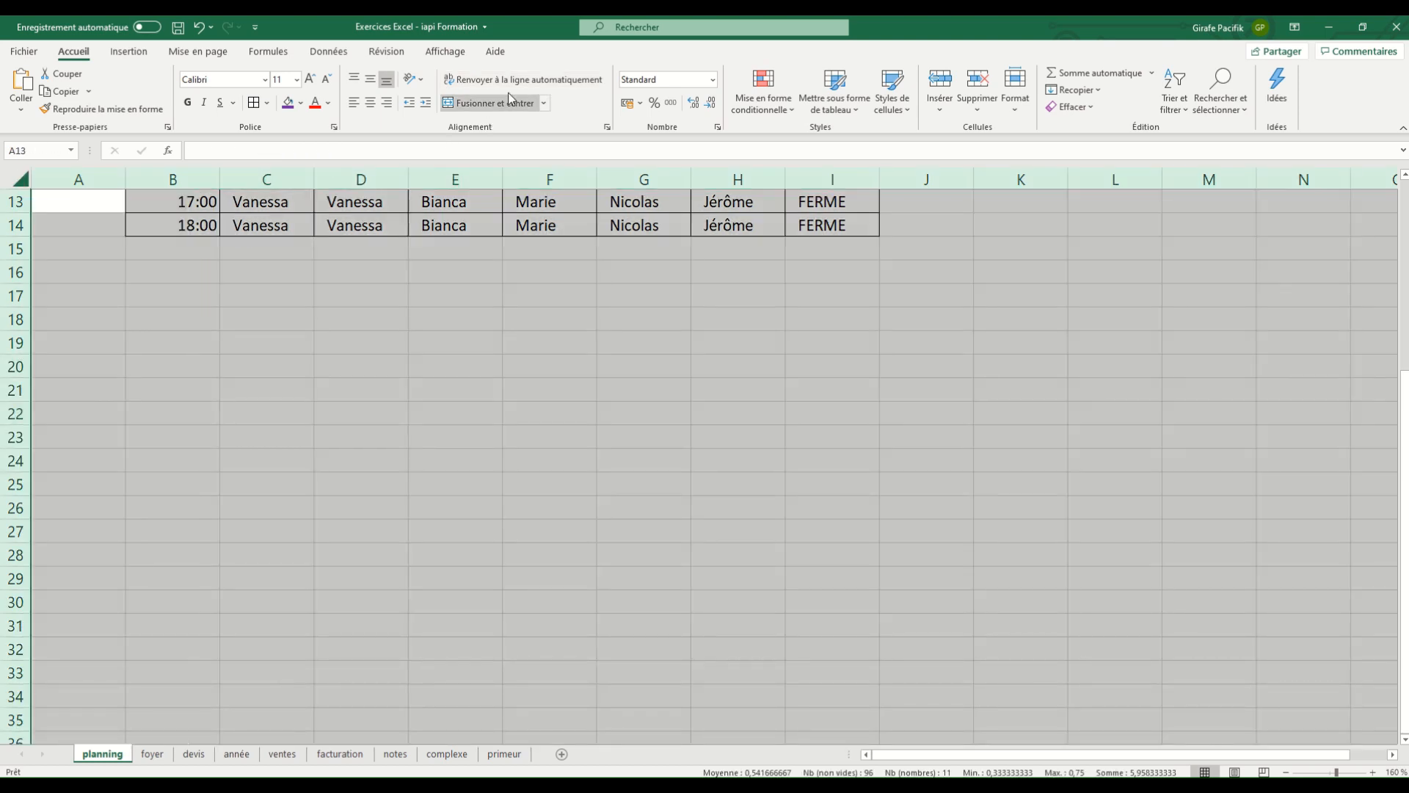
{"action": "scroll", "coordinate": [392, 339], "scroll_direction": "up", "scroll_amount": 4}
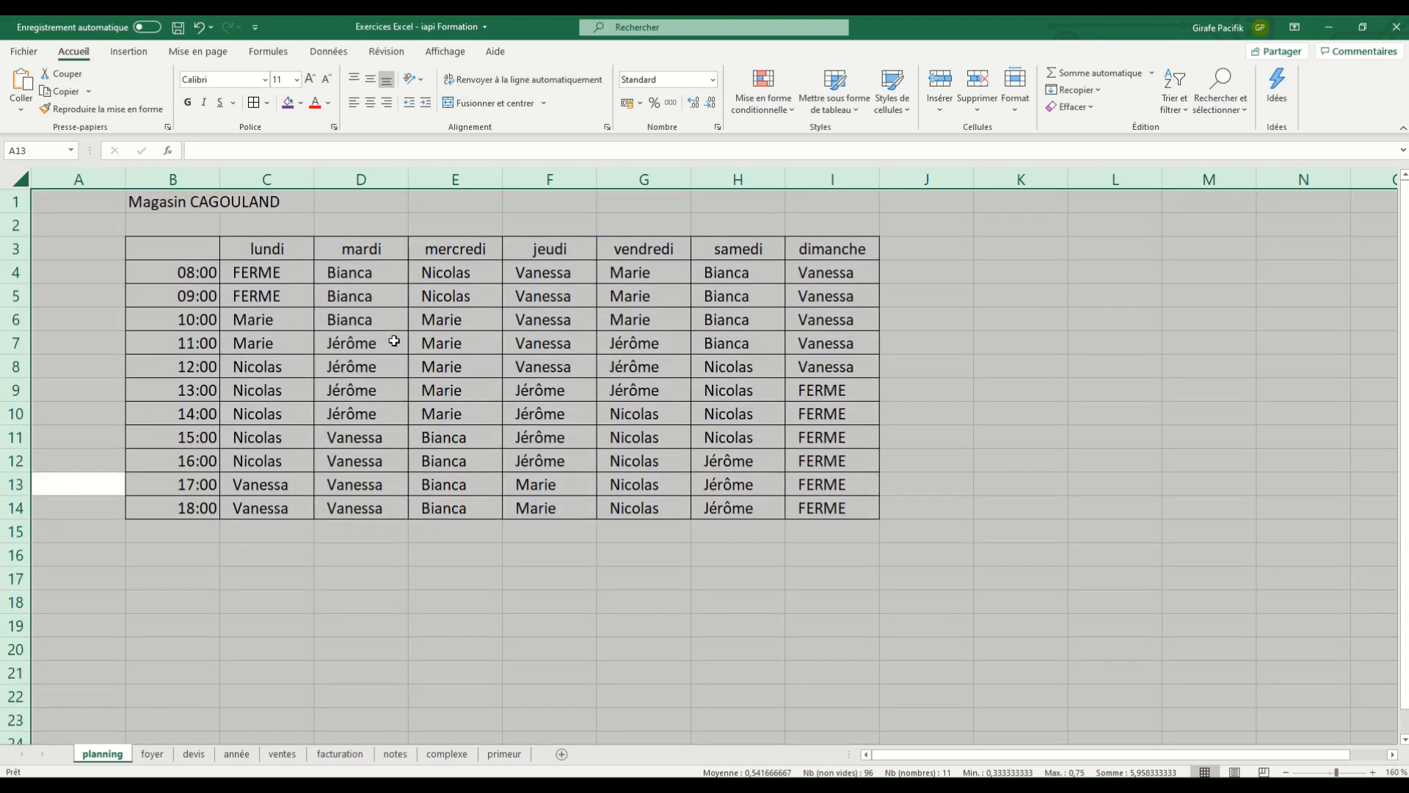
{"action": "left_click", "coordinate": [360, 570]}
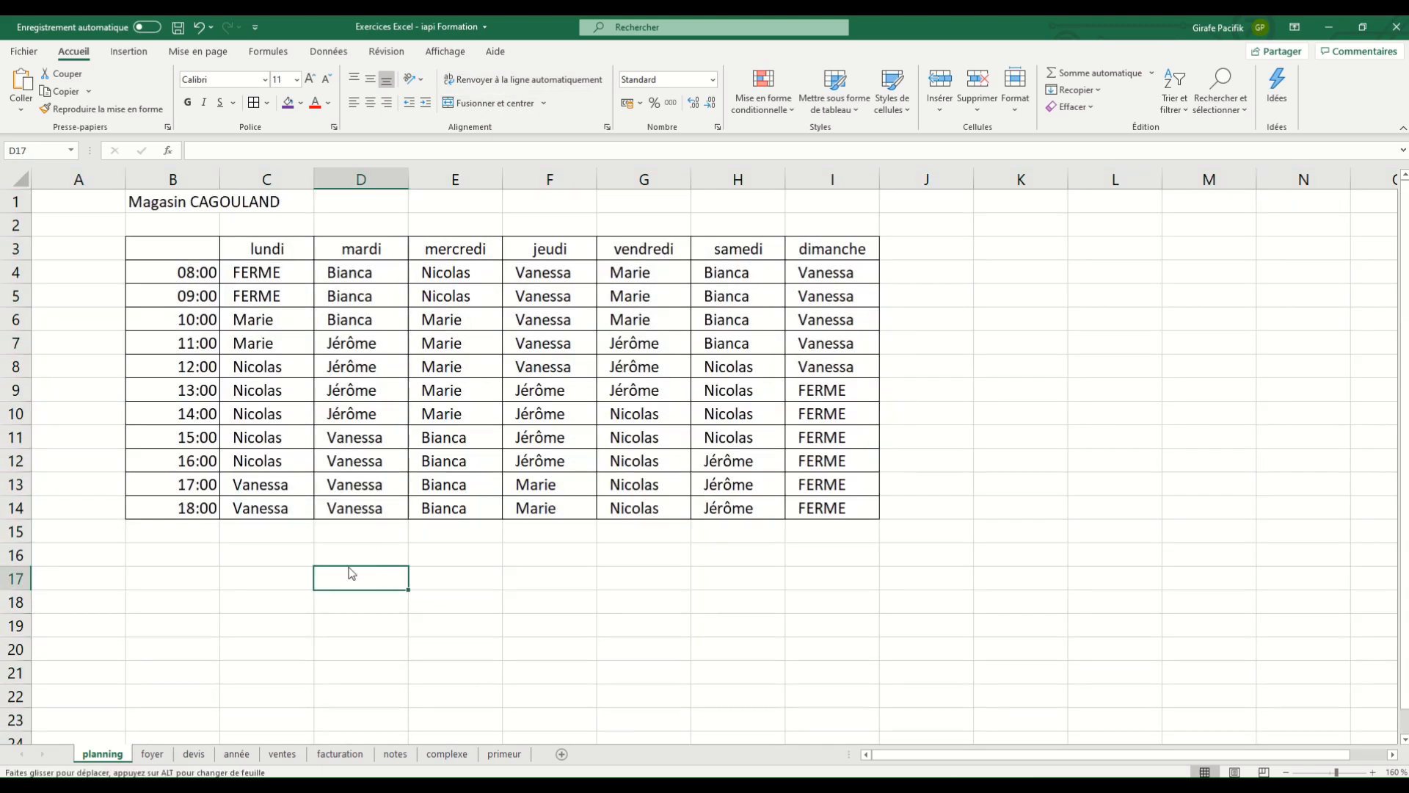
Apply all borders to the empty range B29:I42 below the schedule to form a practice grid.
{"action": "scroll", "coordinate": [306, 571], "scroll_direction": "down", "scroll_amount": 8}
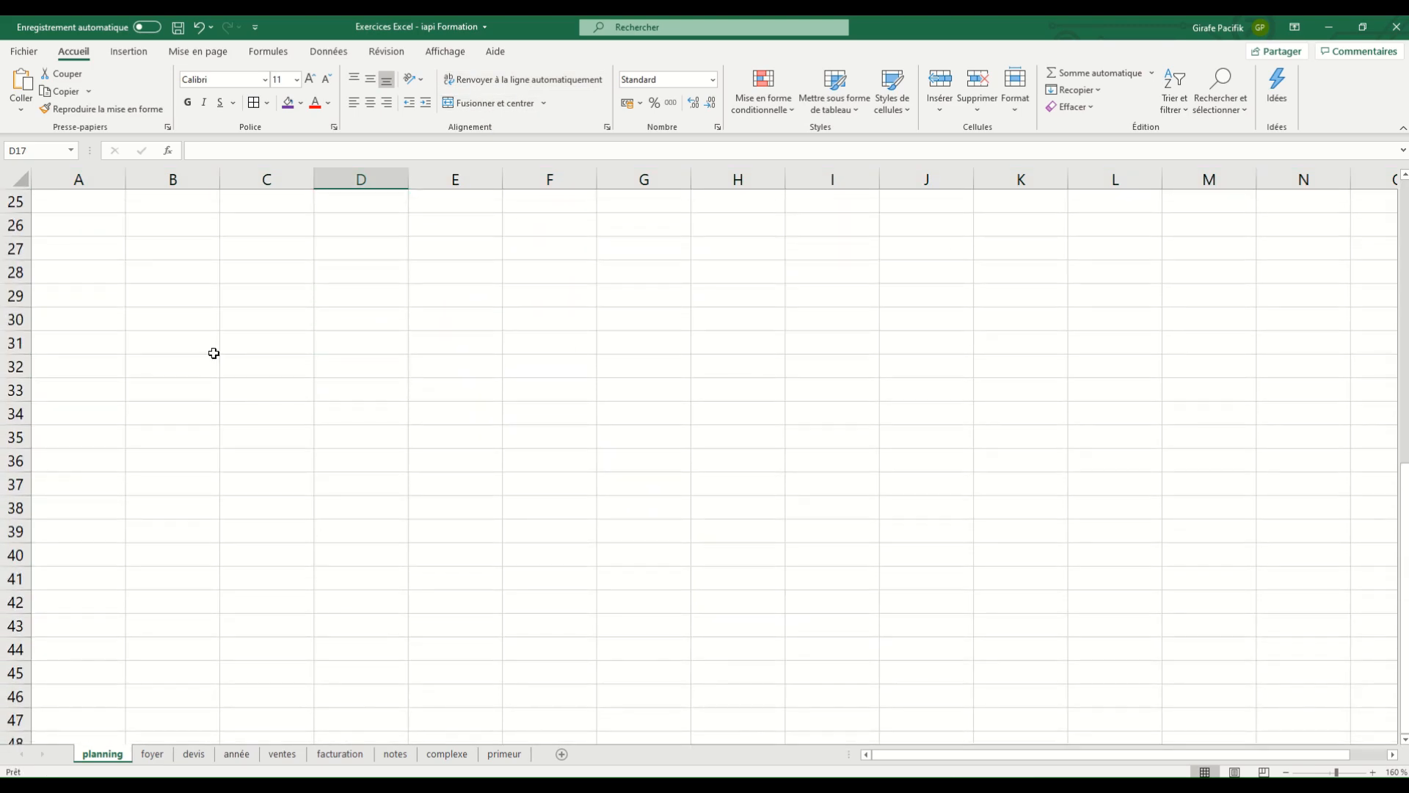
{"action": "left_click_drag", "start_coordinate": [190, 295], "coordinate": [808, 603]}
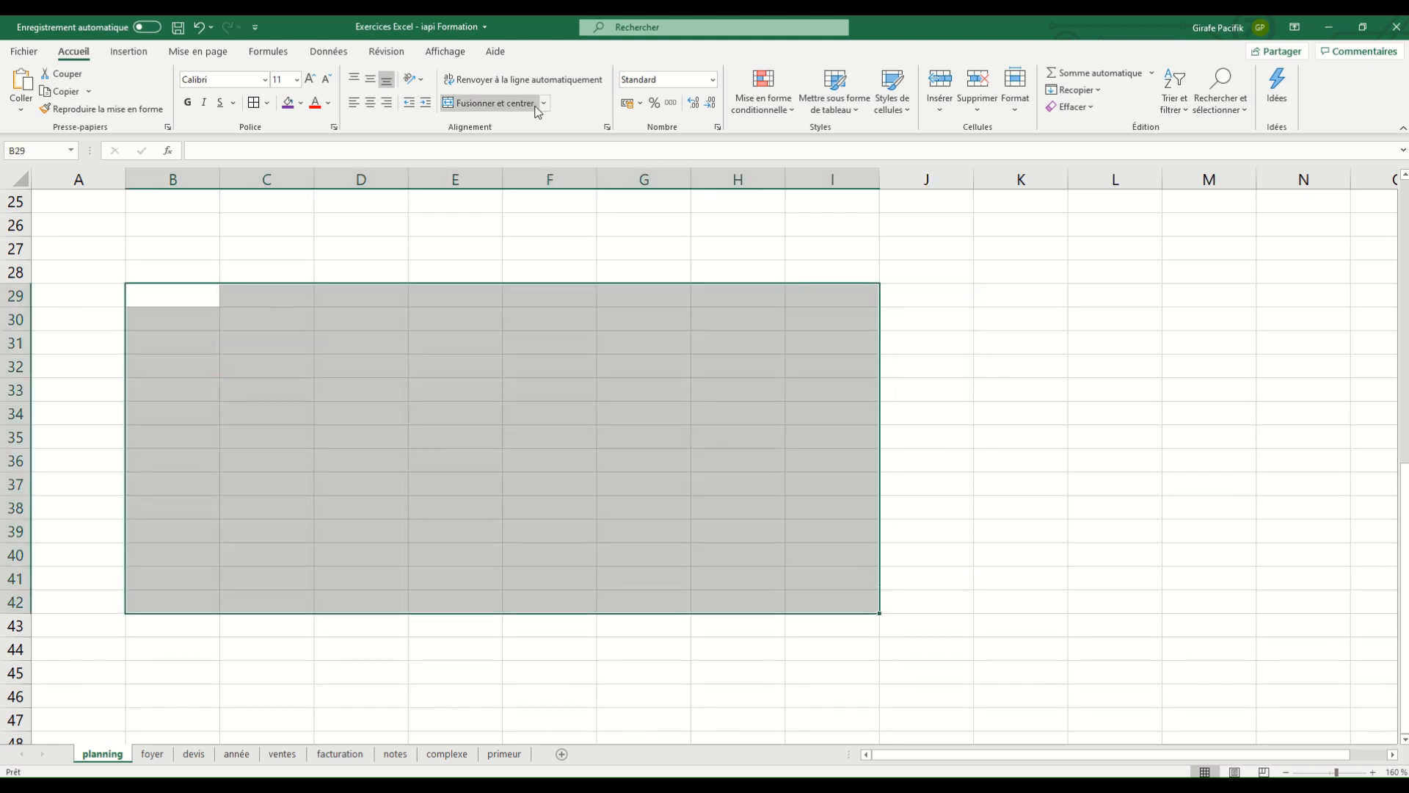
{"action": "left_click", "coordinate": [267, 102]}
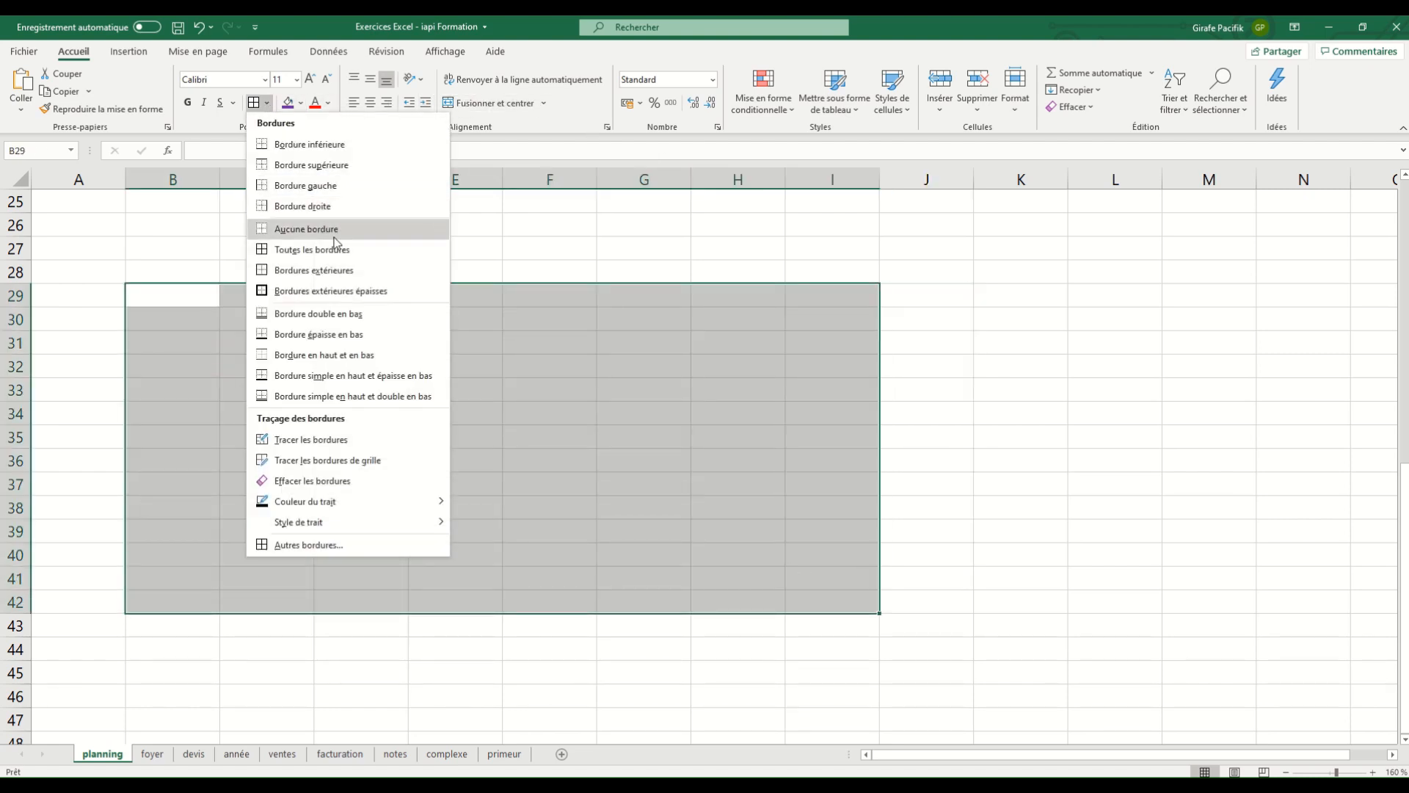
{"action": "left_click", "coordinate": [301, 228]}
{"action": "left_click", "coordinate": [473, 388]}
{"action": "left_click_drag", "start_coordinate": [281, 345], "coordinate": [493, 438]}
{"action": "left_click", "coordinate": [529, 456]}
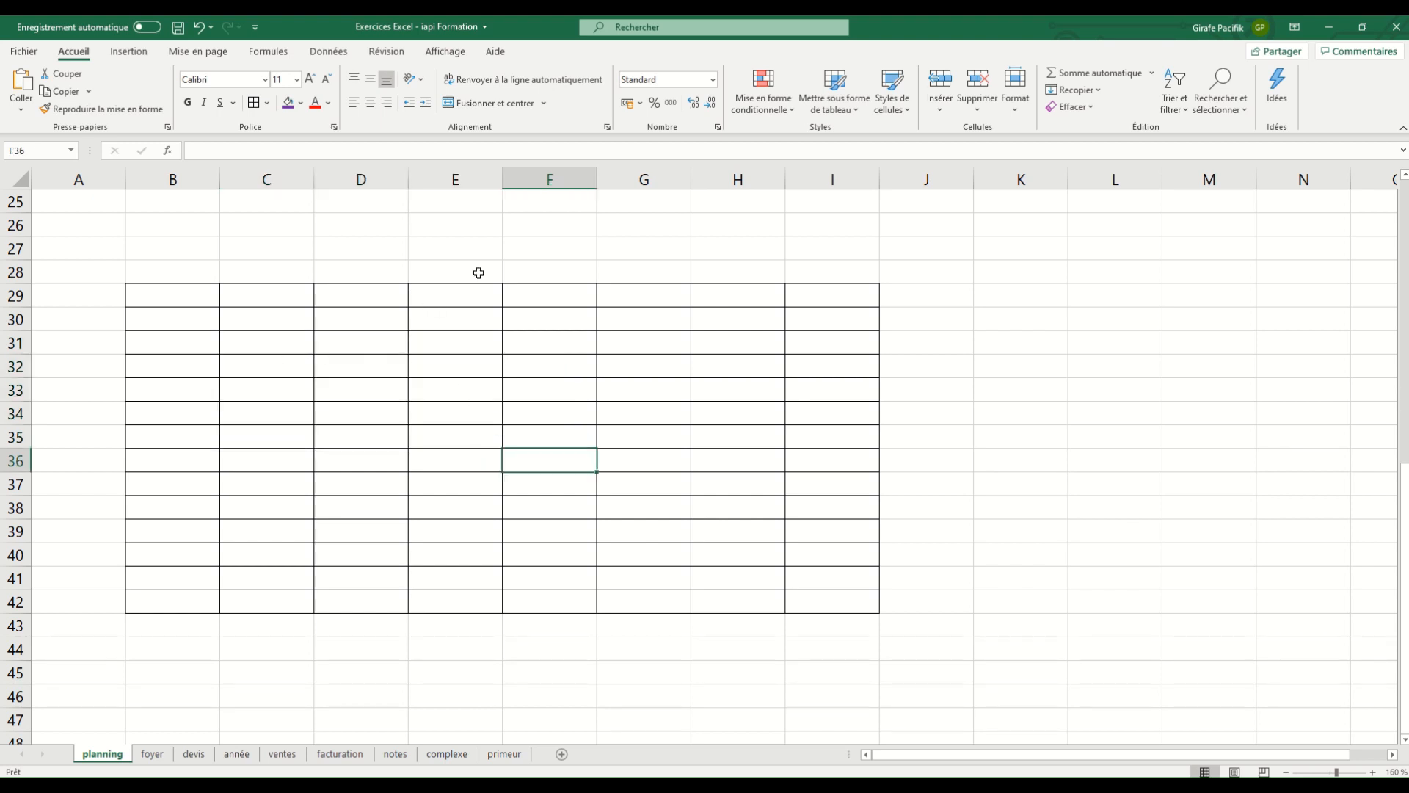
Merge and center cells C30:D33 in the practice grid, and check the merged cell's reference.
{"action": "left_click_drag", "start_coordinate": [264, 308], "coordinate": [357, 384]}
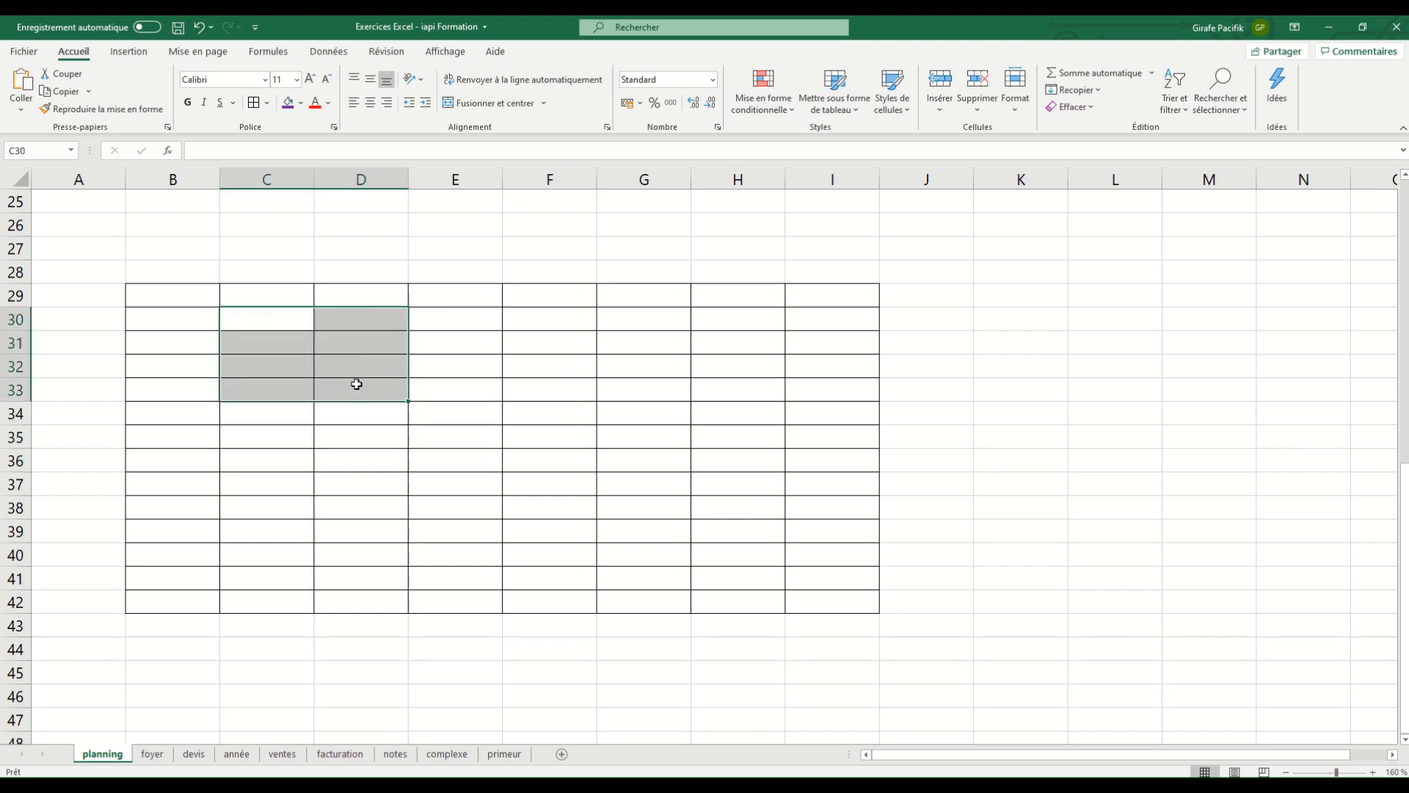
{"action": "left_click", "coordinate": [488, 103]}
{"action": "left_click", "coordinate": [512, 361]}
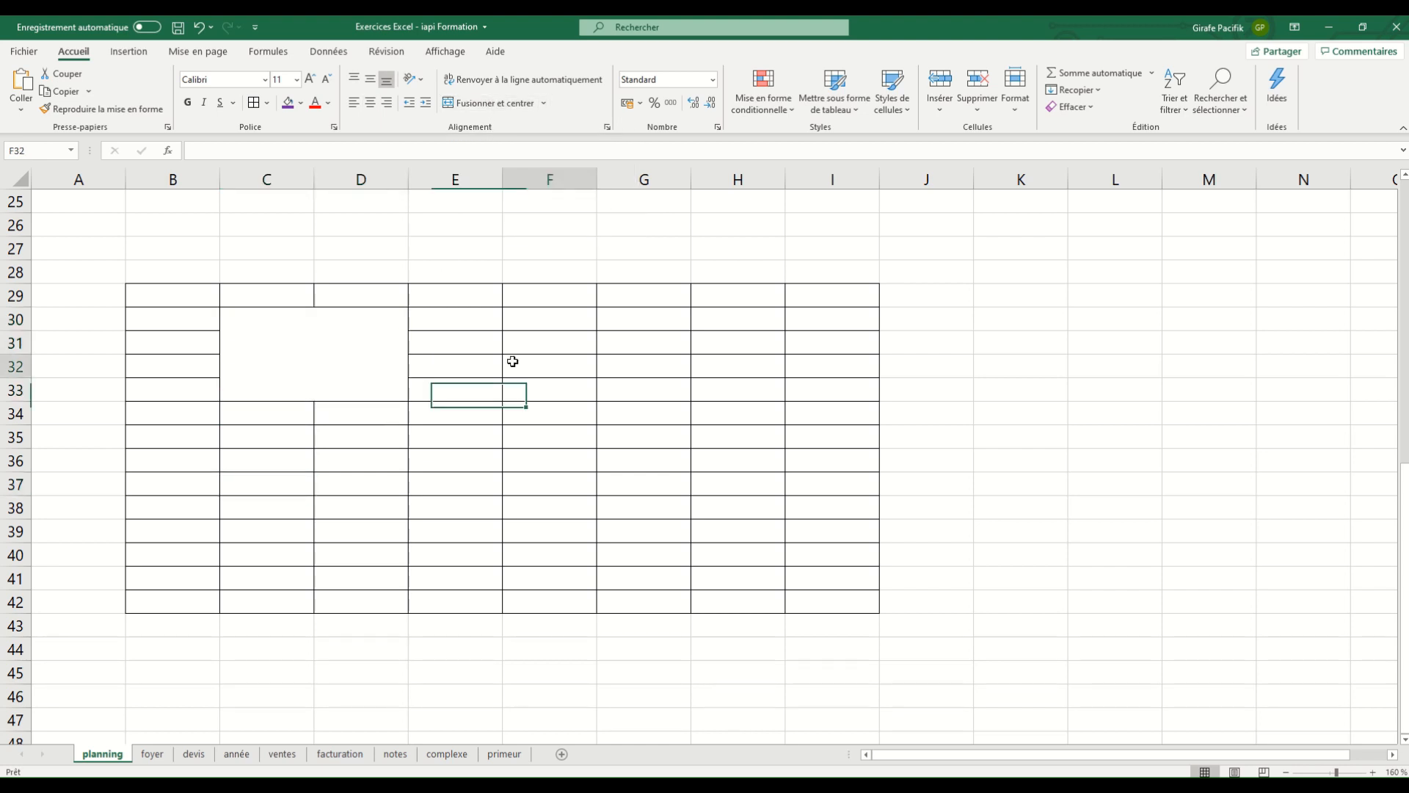
{"action": "left_click", "coordinate": [324, 346]}
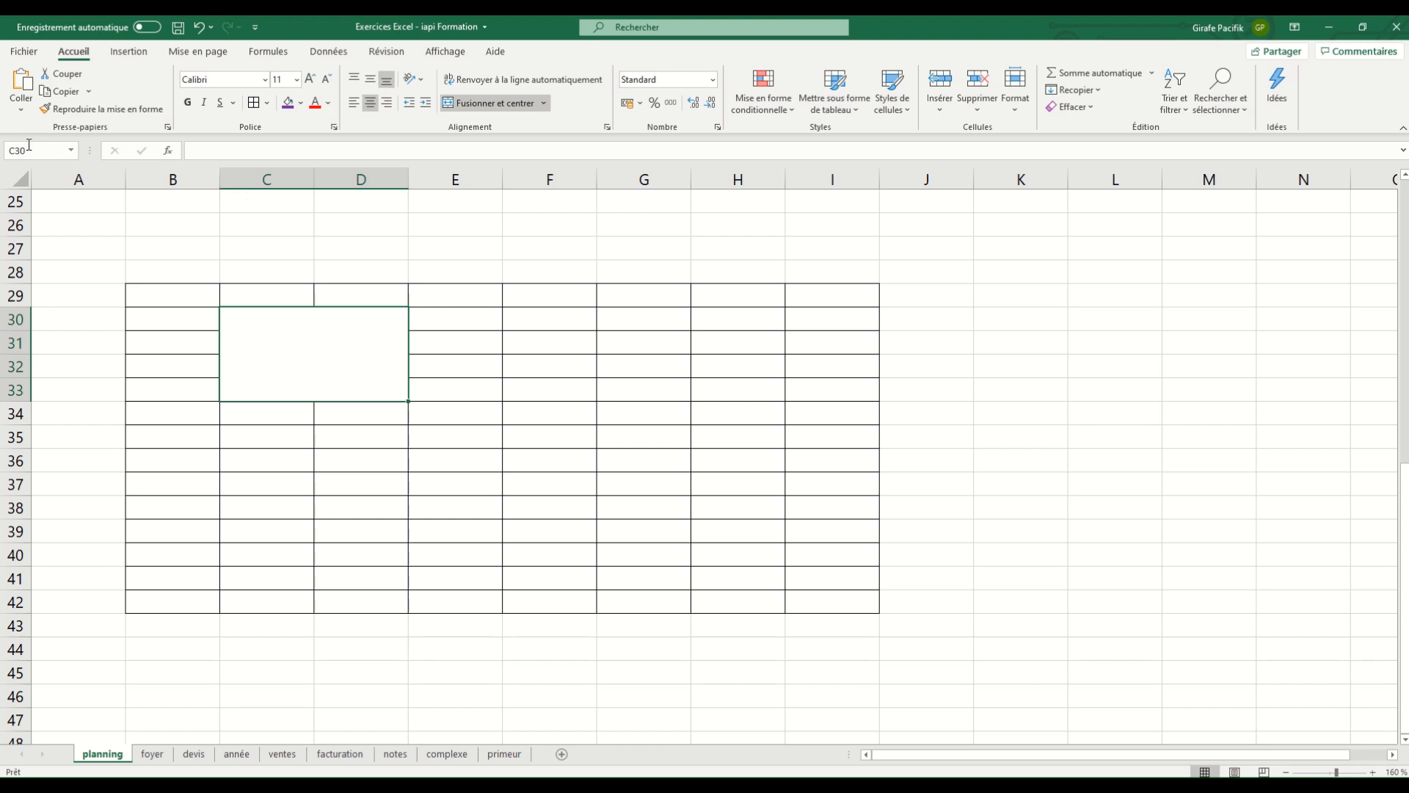
{"action": "left_click", "coordinate": [481, 367]}
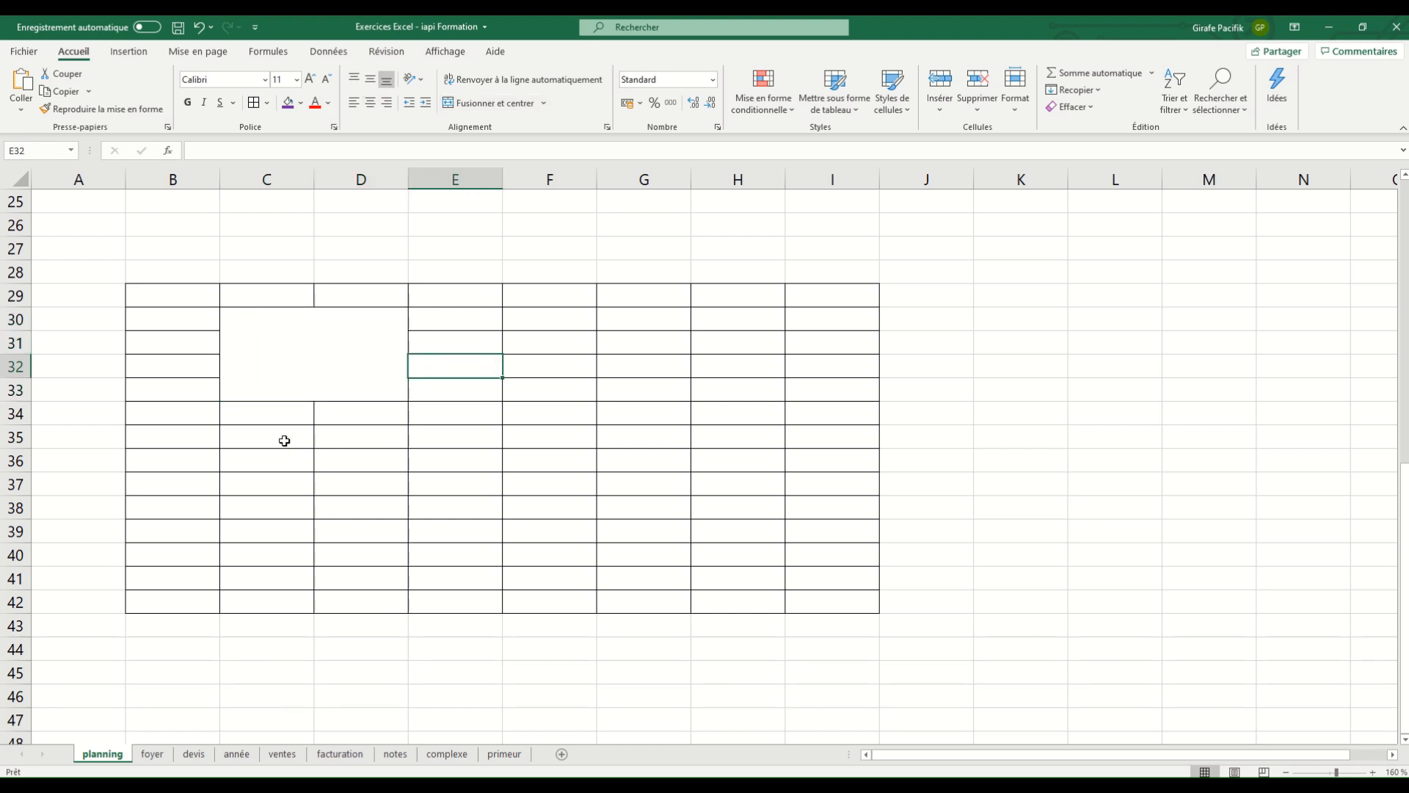
Unmerge the merged block C30:D33, and undo both the unmerging and the original merge.
{"action": "left_click", "coordinate": [352, 339]}
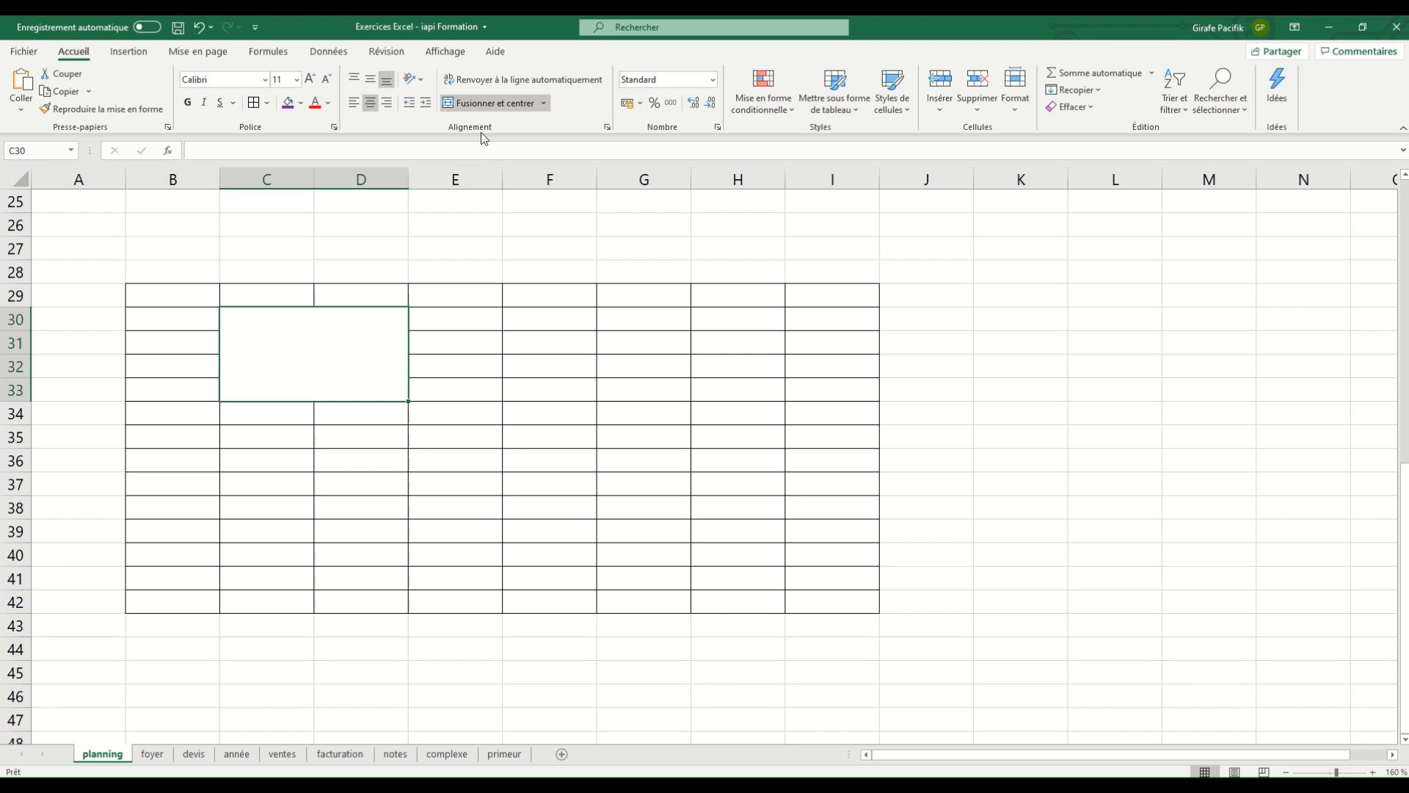
{"action": "left_click", "coordinate": [490, 103]}
{"action": "left_click", "coordinate": [587, 389]}
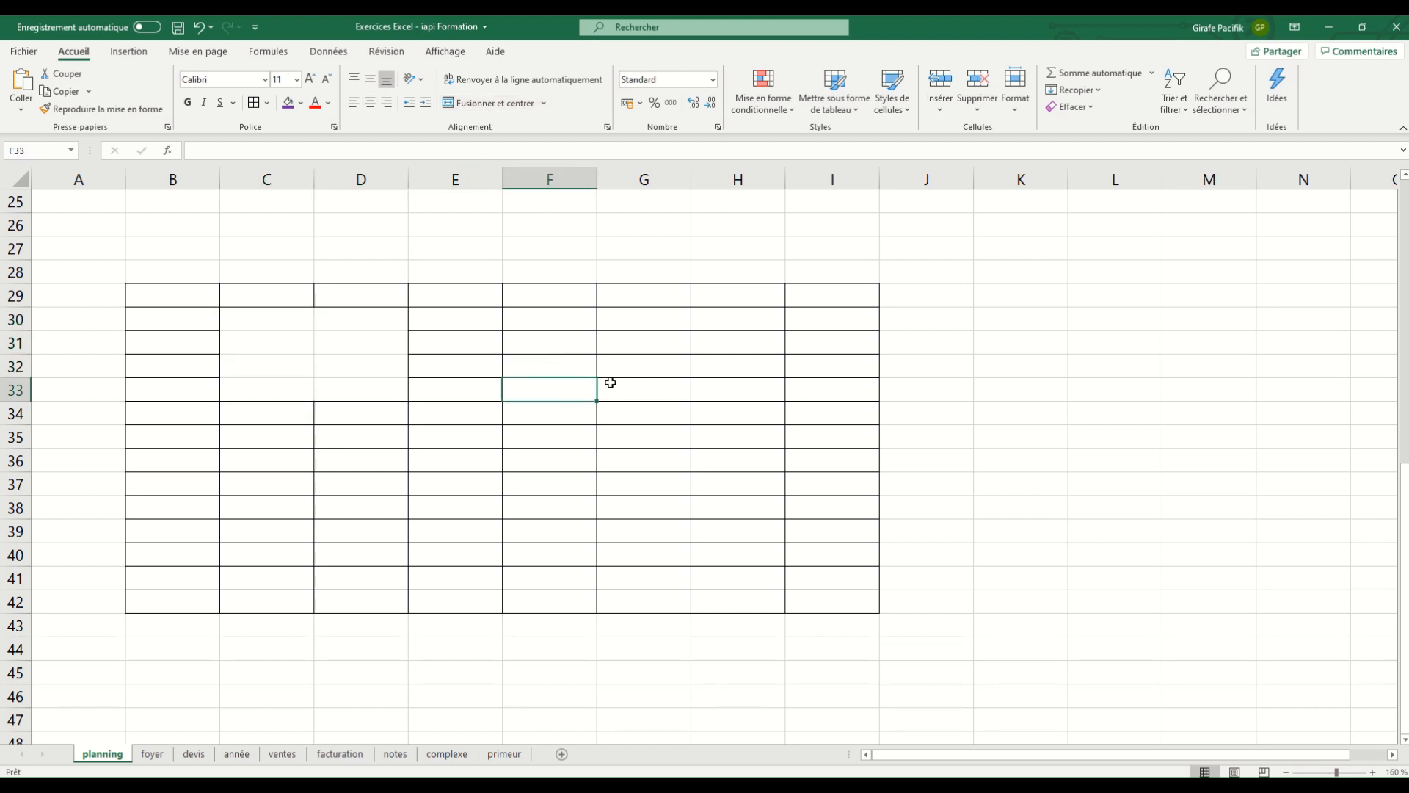
{"action": "key", "text": "ctrl+z"}
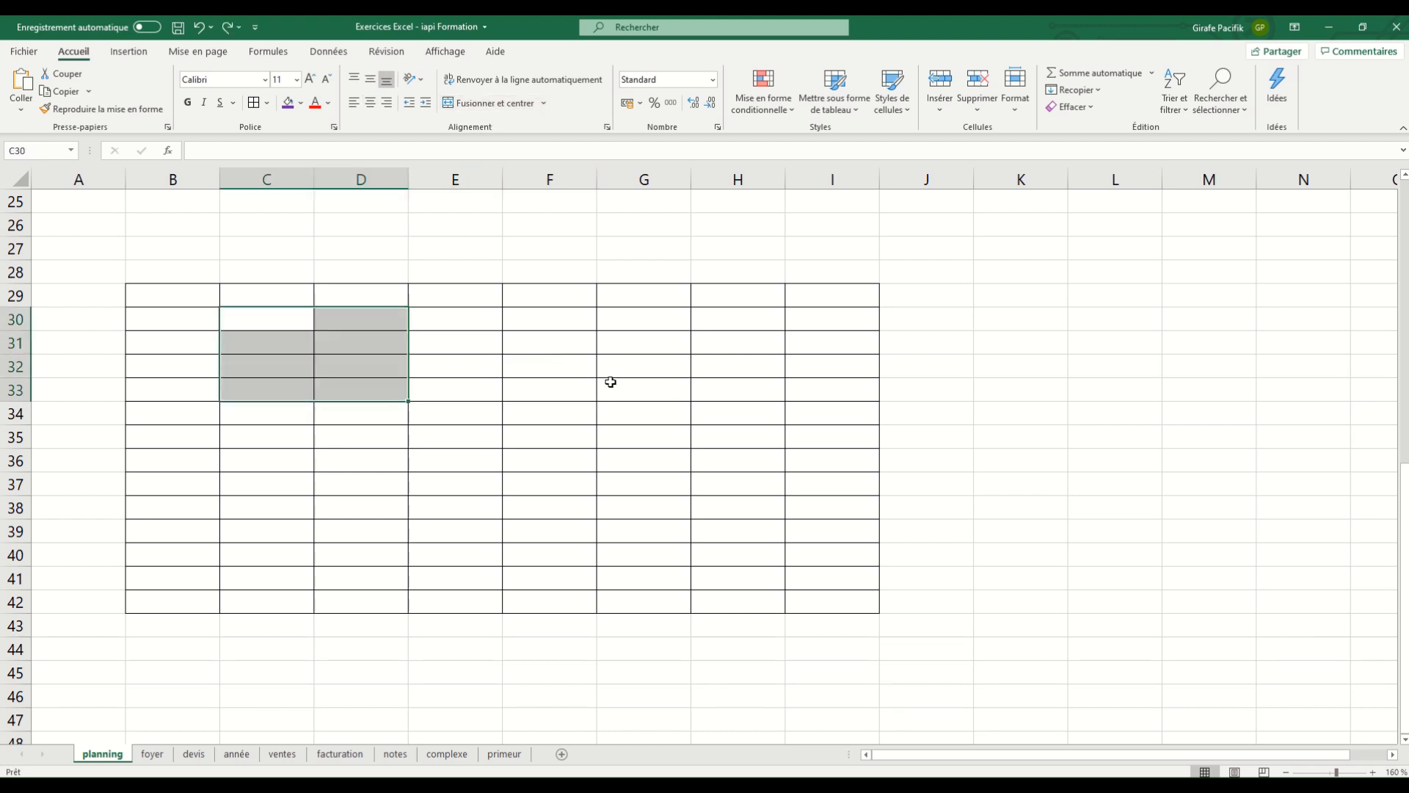
Merge cells C30:E34 of the practice grid into a single cell without centering.
{"action": "left_click", "coordinate": [311, 317]}
{"action": "left_click_drag", "start_coordinate": [299, 318], "coordinate": [455, 415]}
{"action": "left_click", "coordinate": [543, 104]}
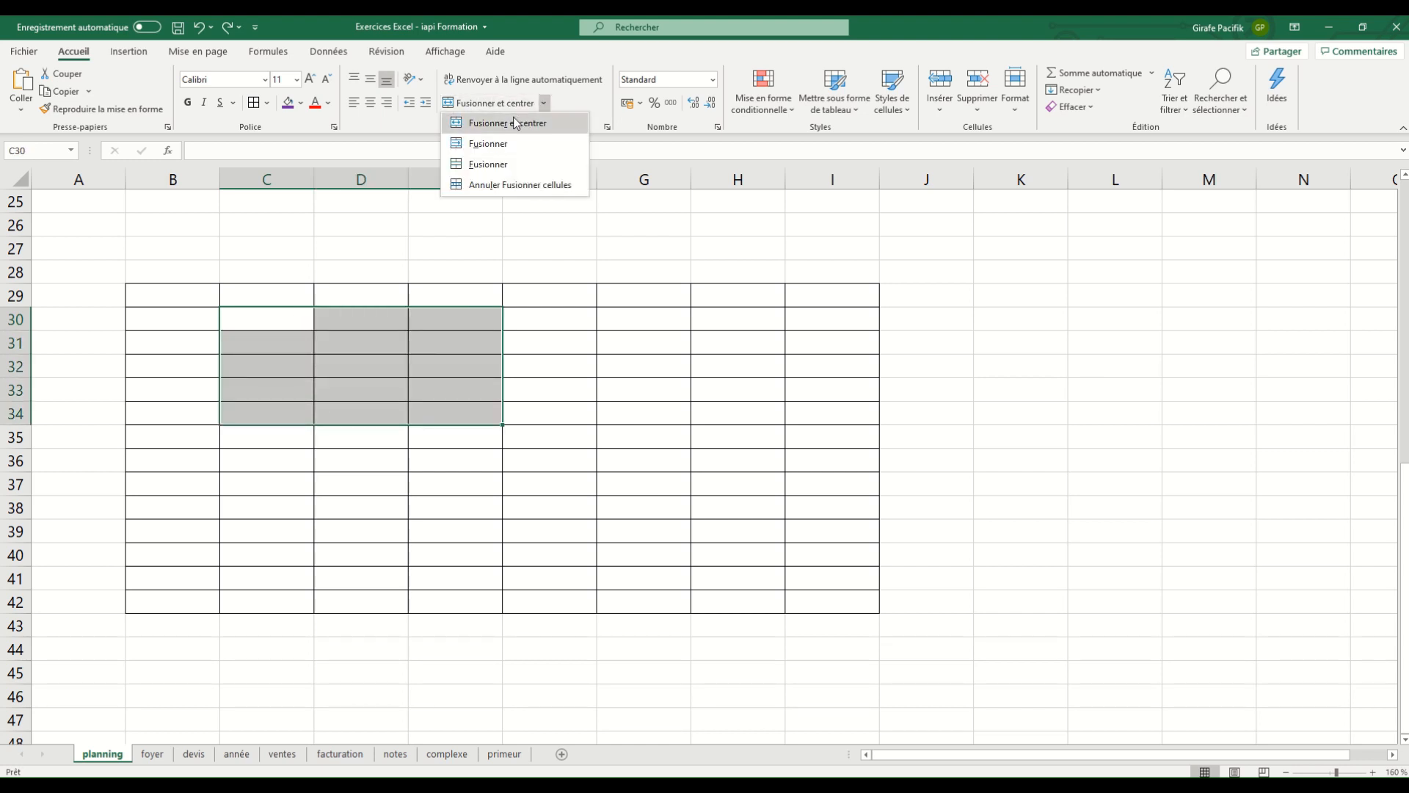
{"action": "left_click", "coordinate": [496, 164]}
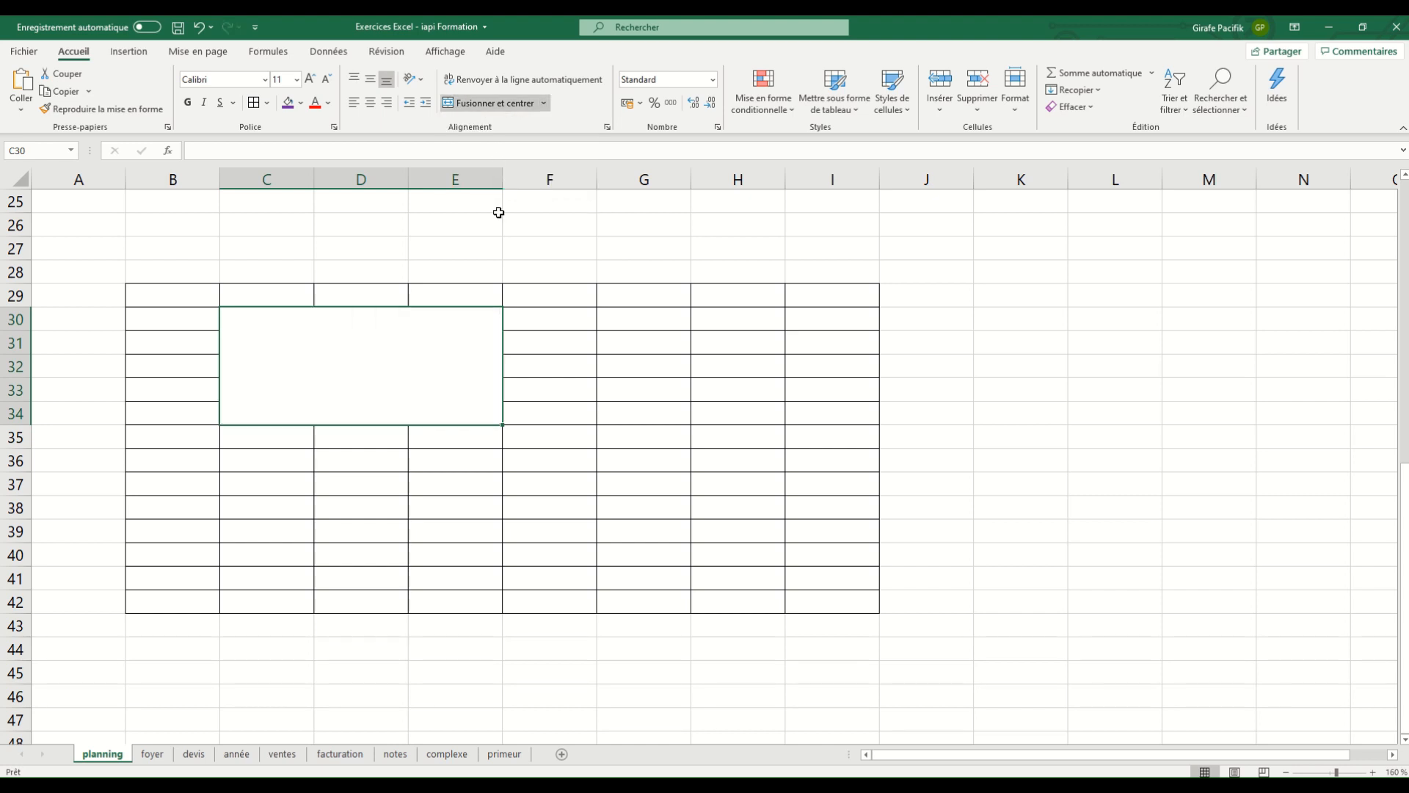
Enter the sample text "ssfgwds" in the merged block C30:E34.
{"action": "type", "text": "ssfgwds"}
{"action": "left_click", "coordinate": [467, 534]}
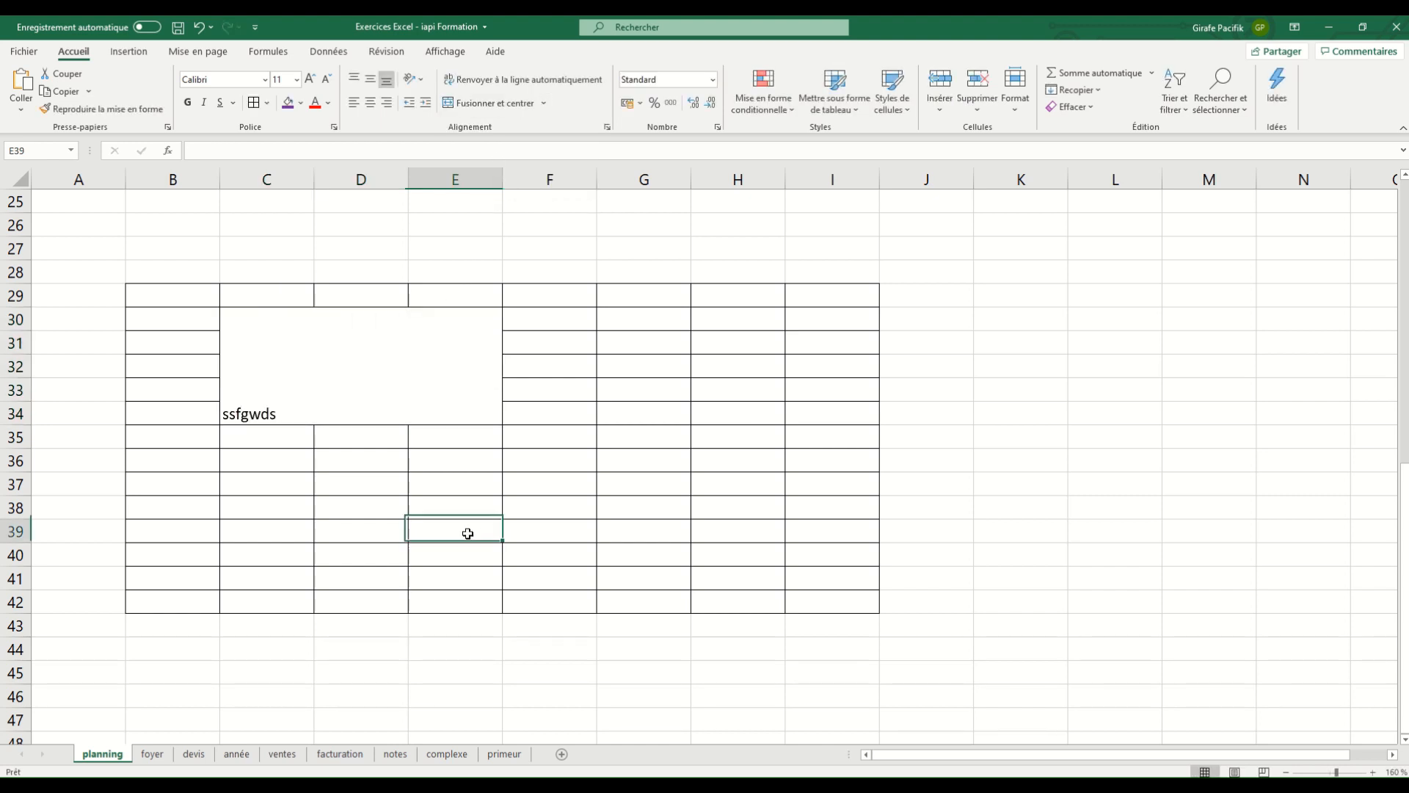
Merge and center cells C37:E40 of the practice grid, and enter "xcvhvxcfgh" in the merged cell.
{"action": "left_click_drag", "start_coordinate": [247, 477], "coordinate": [424, 546]}
{"action": "left_click", "coordinate": [506, 105]}
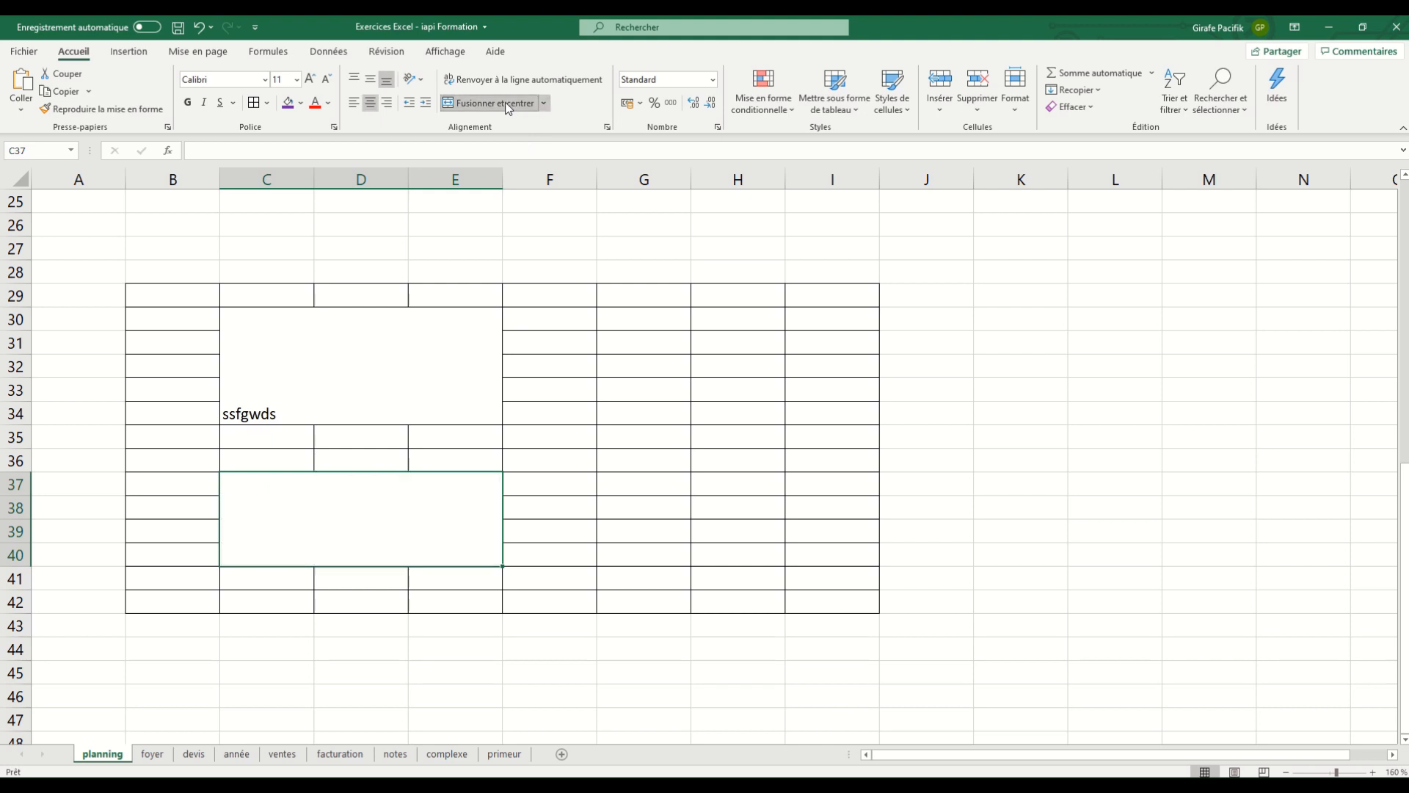
{"action": "type", "text": "xcvhvxcfgh"}
{"action": "key", "text": "Return"}
{"action": "left_click", "coordinate": [408, 519]}
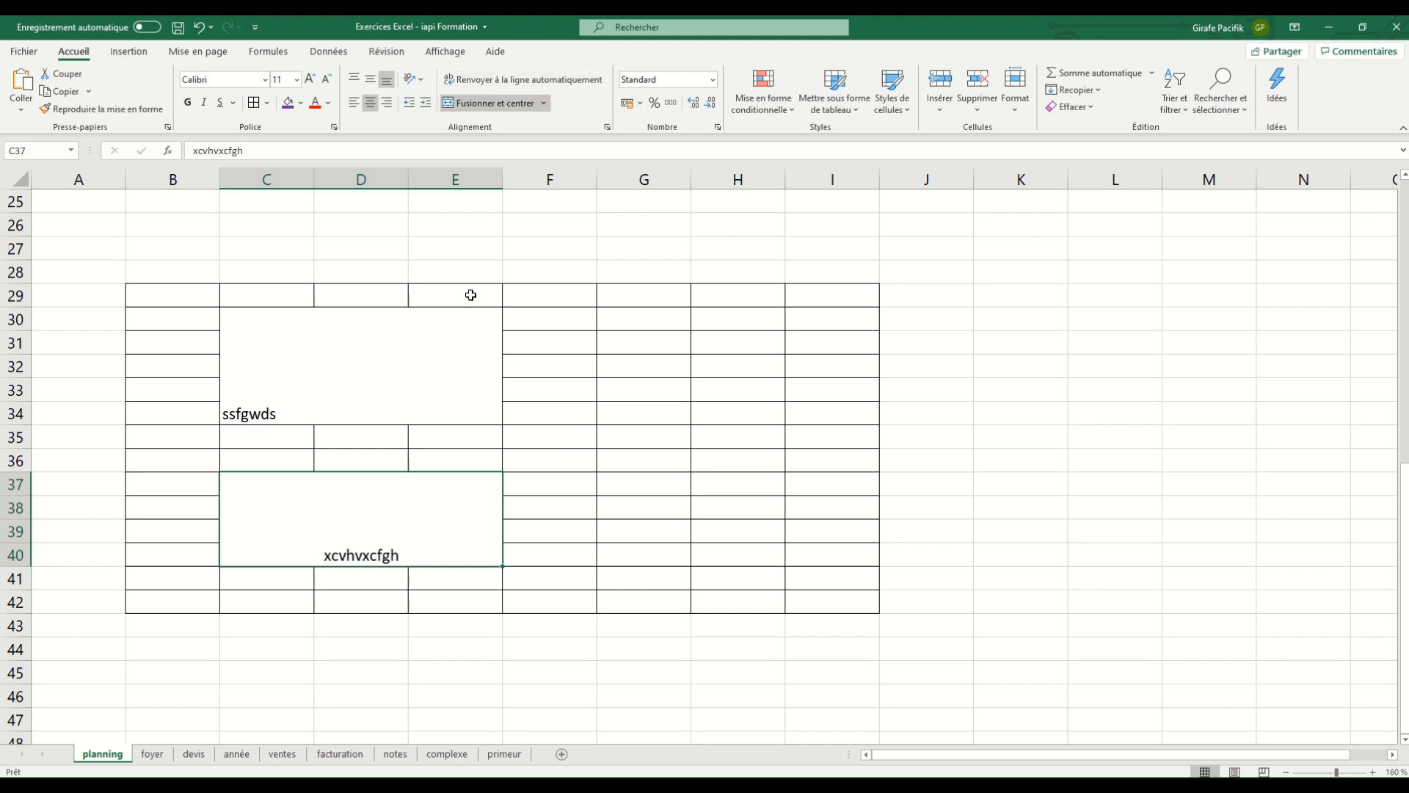
Undo the sample text entries and the merges of C30:E34 and C37:E40.
{"action": "left_click", "coordinate": [436, 363]}
{"action": "left_click", "coordinate": [544, 102]}
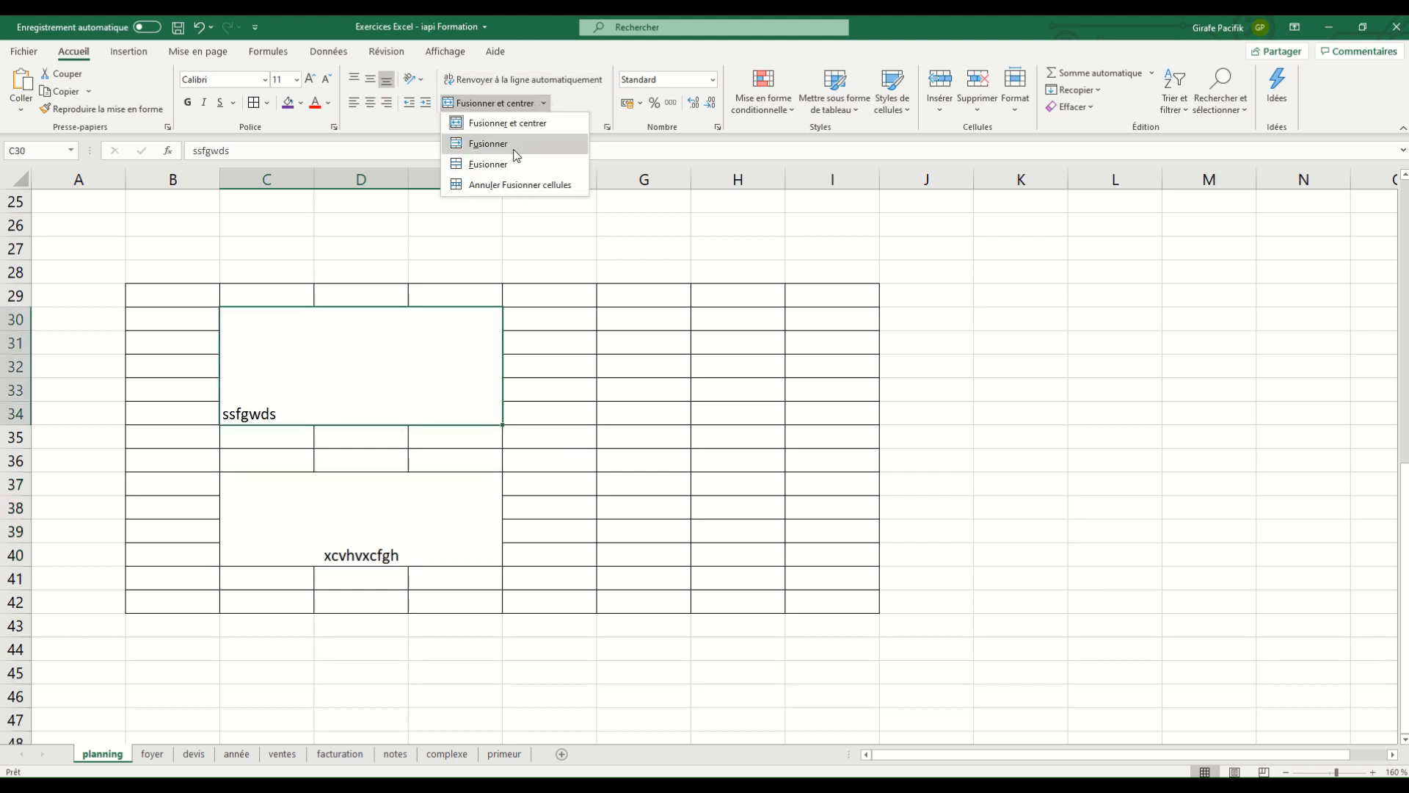
{"action": "left_click", "coordinate": [509, 160]}
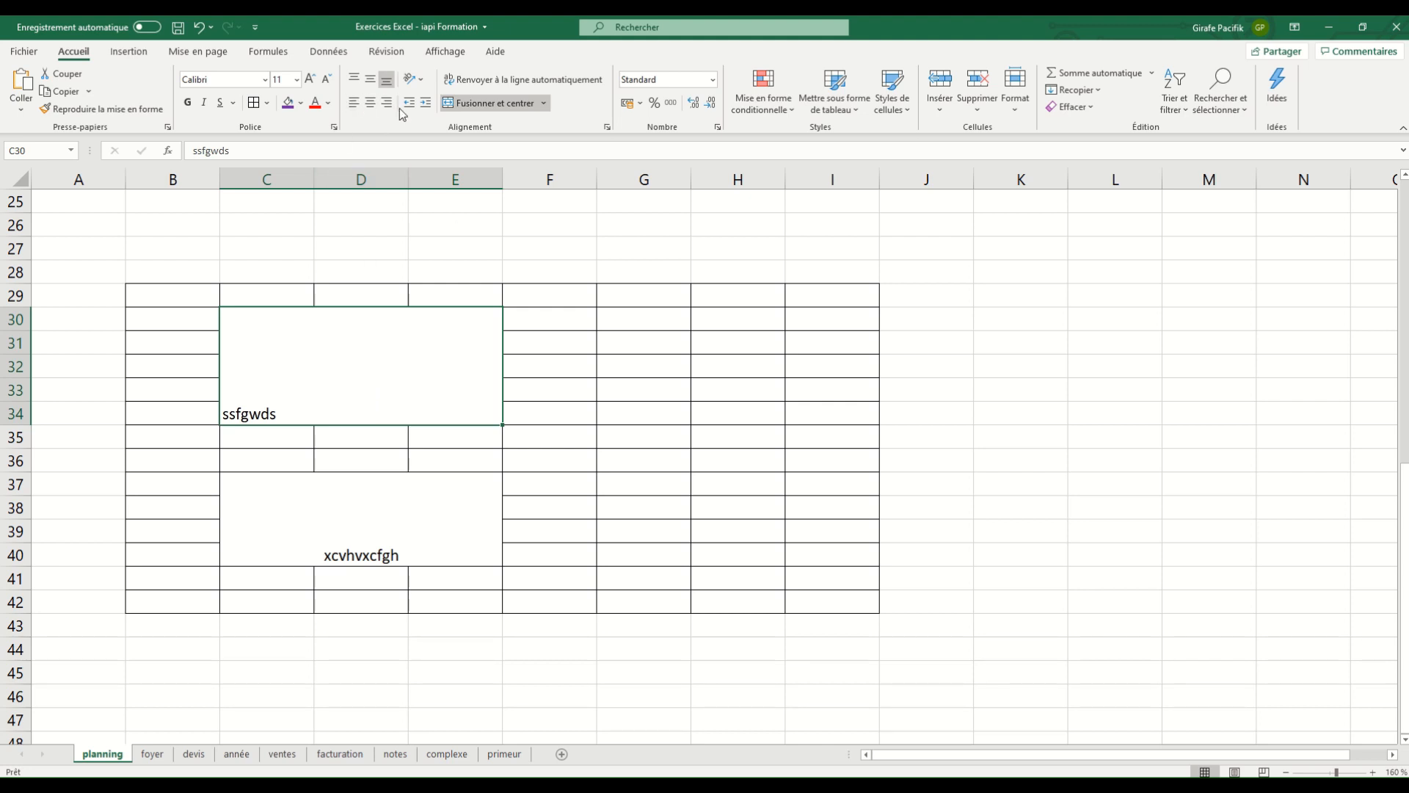
{"action": "left_click", "coordinate": [199, 27]}
{"action": "left_click", "coordinate": [199, 28]}
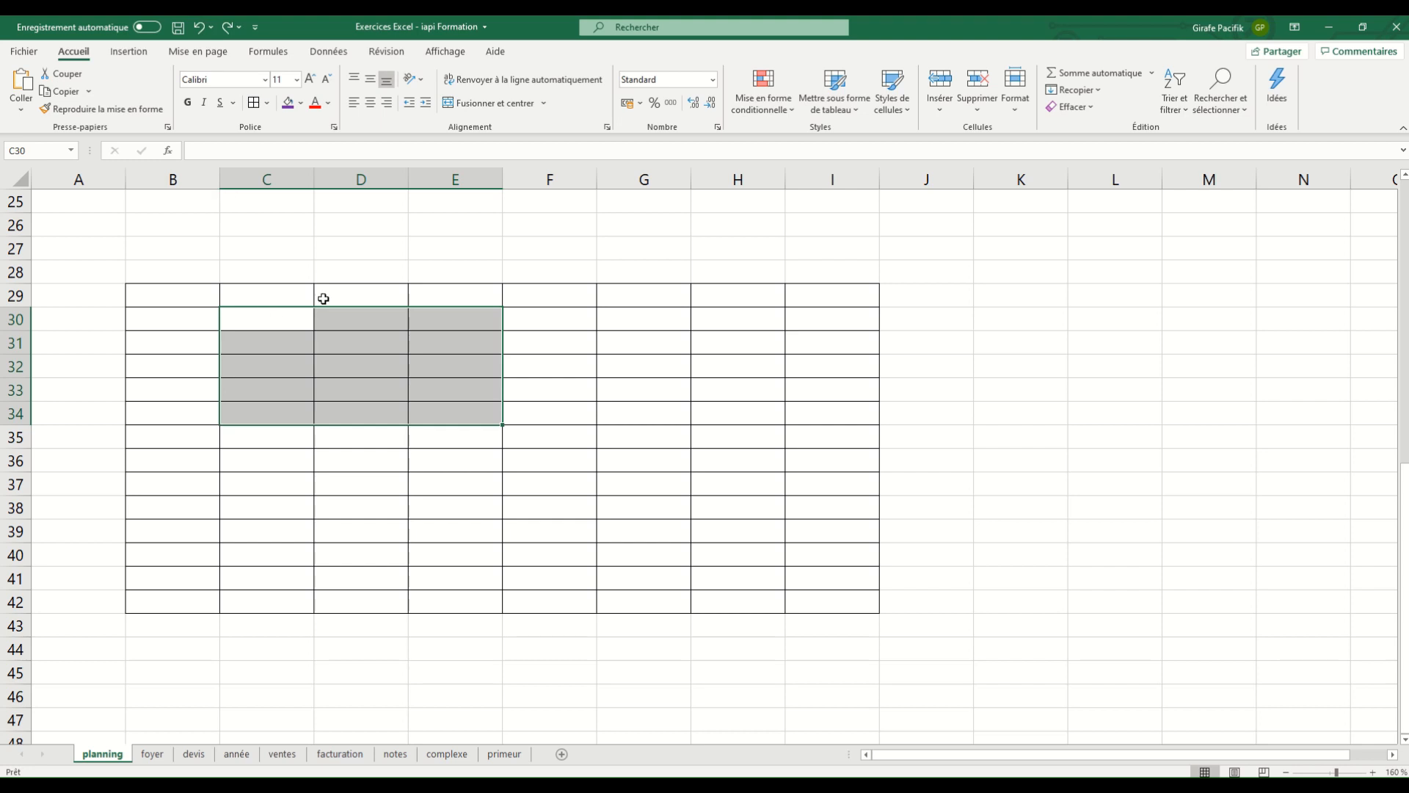
Merge the range F30:H40 across, joining the three columns into one cell on each row.
{"action": "left_click", "coordinate": [543, 103]}
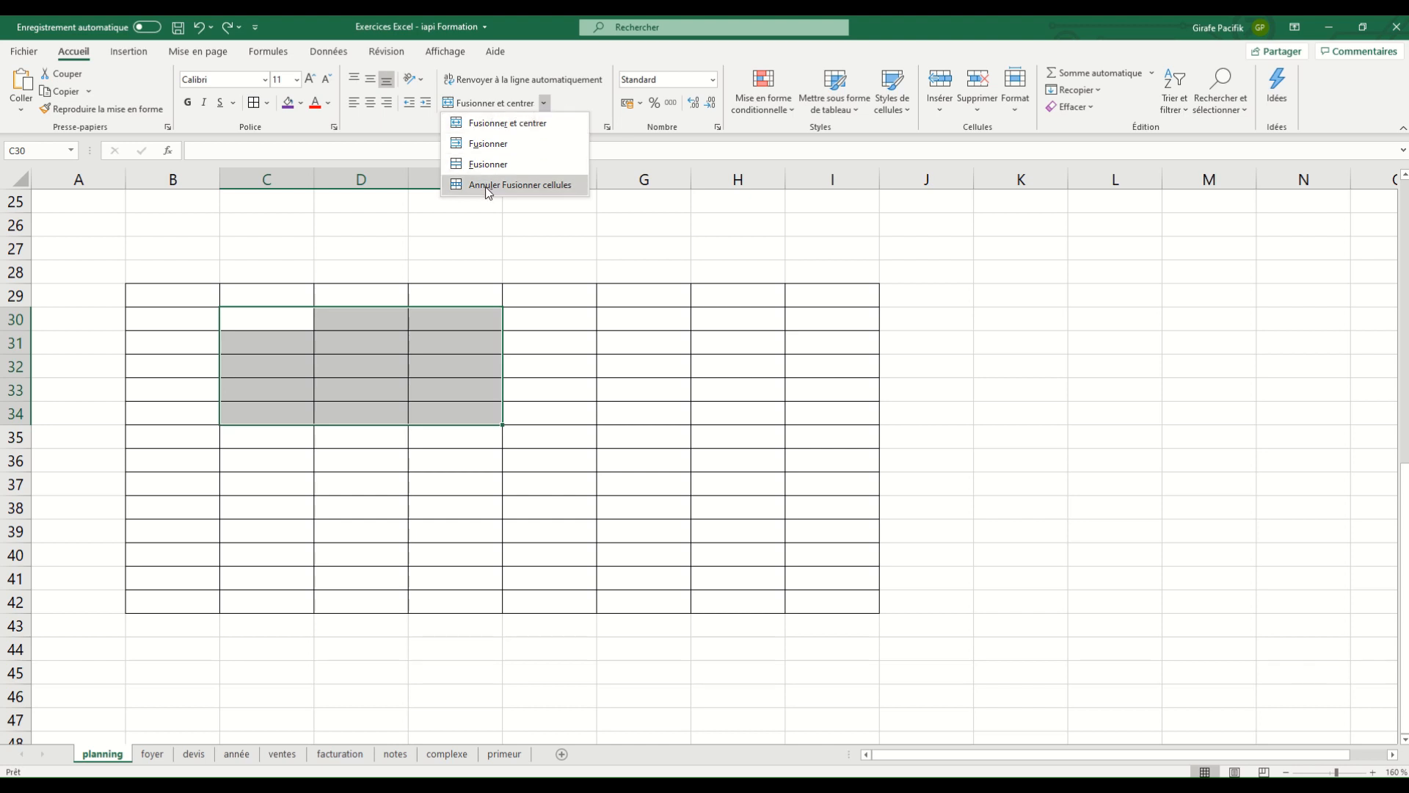
{"action": "left_click", "coordinate": [566, 337]}
{"action": "left_click_drag", "start_coordinate": [570, 317], "coordinate": [724, 548]}
{"action": "left_click", "coordinate": [543, 103]}
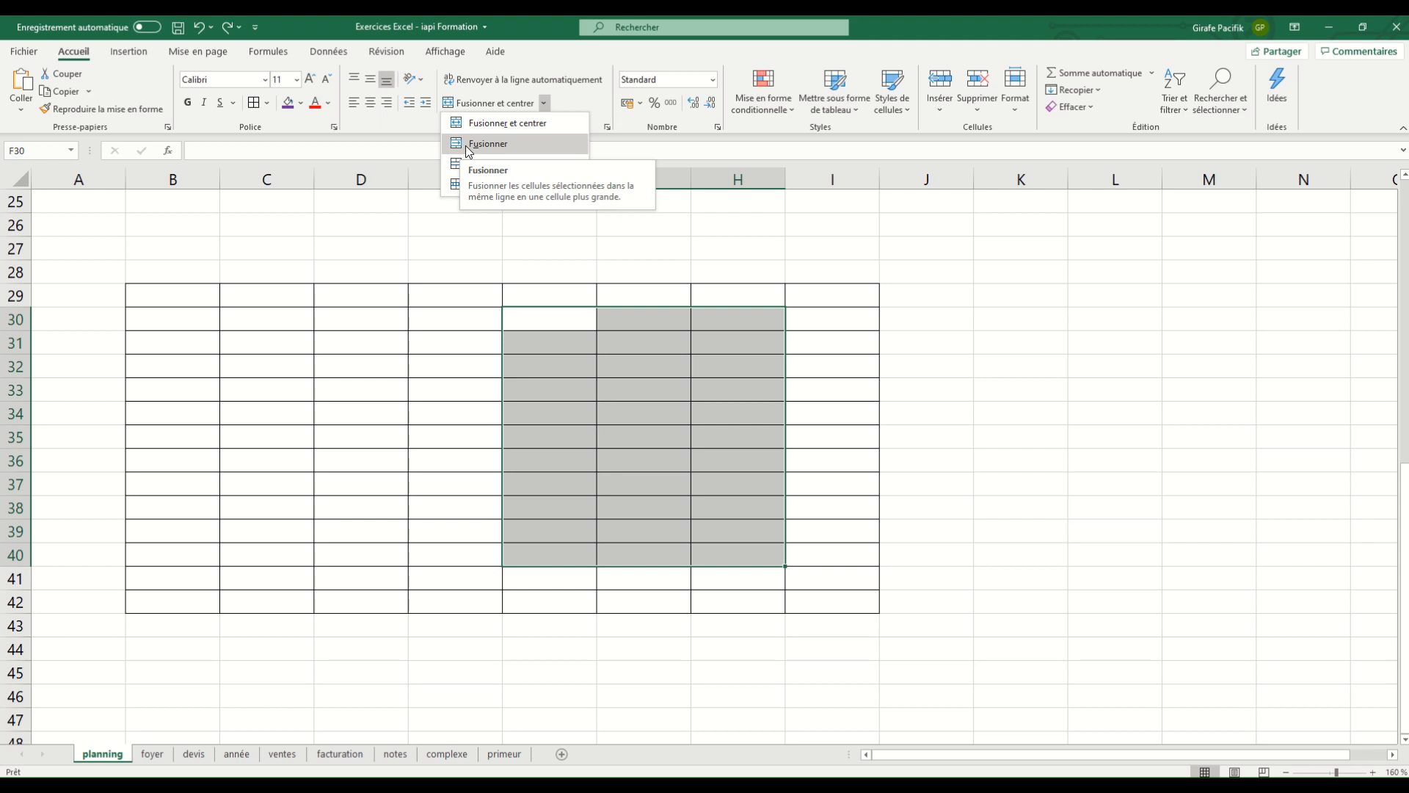
{"action": "left_click", "coordinate": [505, 144]}
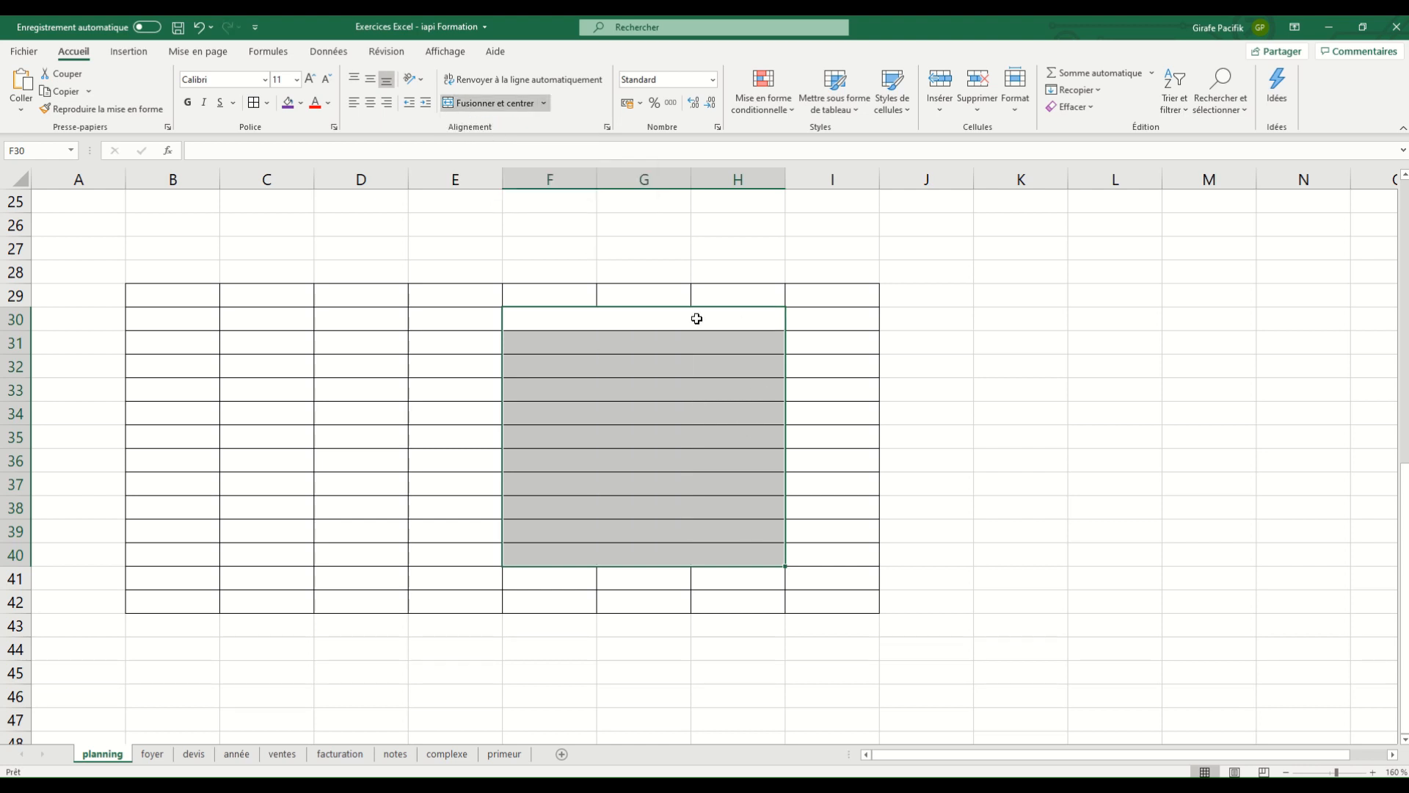
Select individual rows of the merged block F30:H40 to examine how its cells were joined.
{"action": "left_click", "coordinate": [660, 318]}
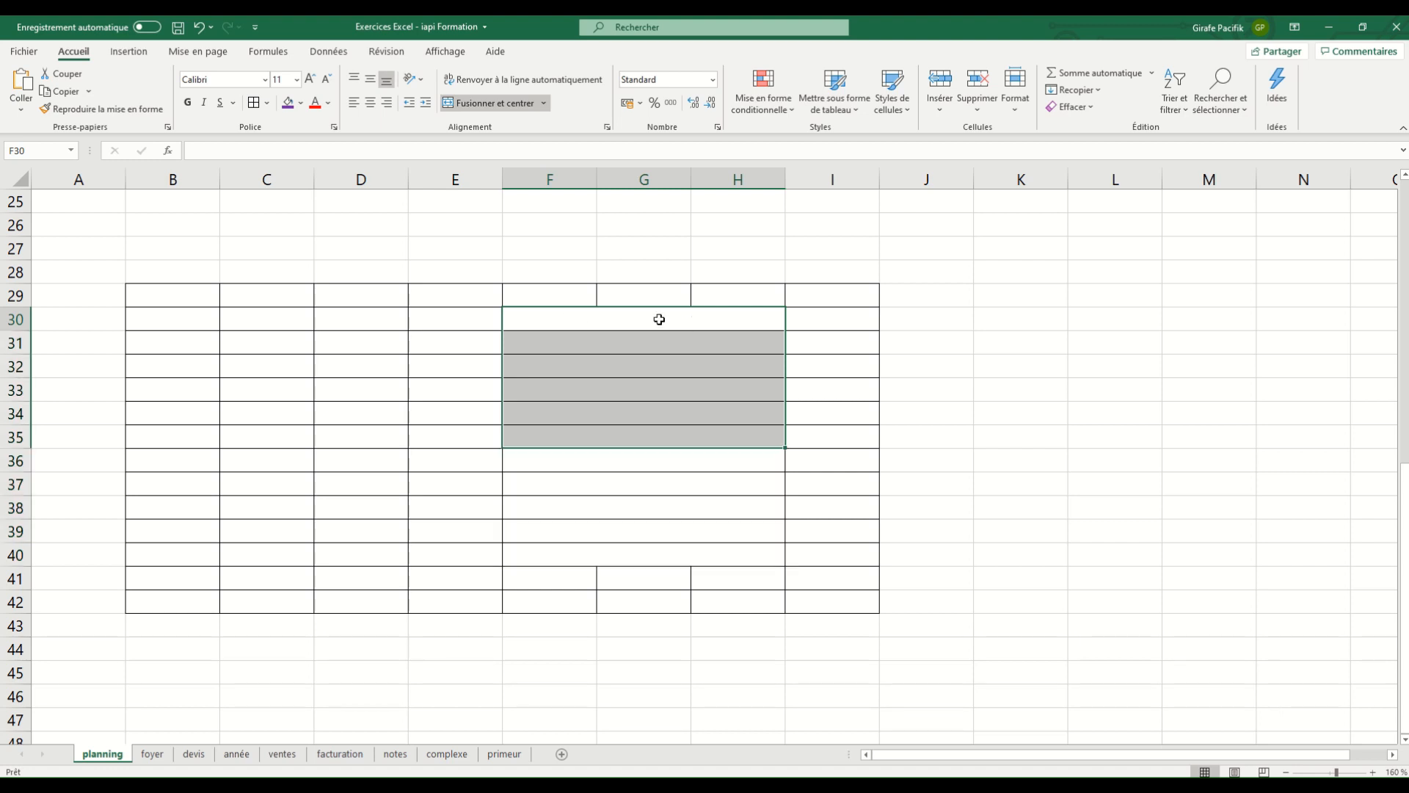
{"action": "left_click", "coordinate": [642, 347]}
{"action": "left_click", "coordinate": [647, 391]}
{"action": "left_click_drag", "start_coordinate": [651, 434], "coordinate": [669, 466]}
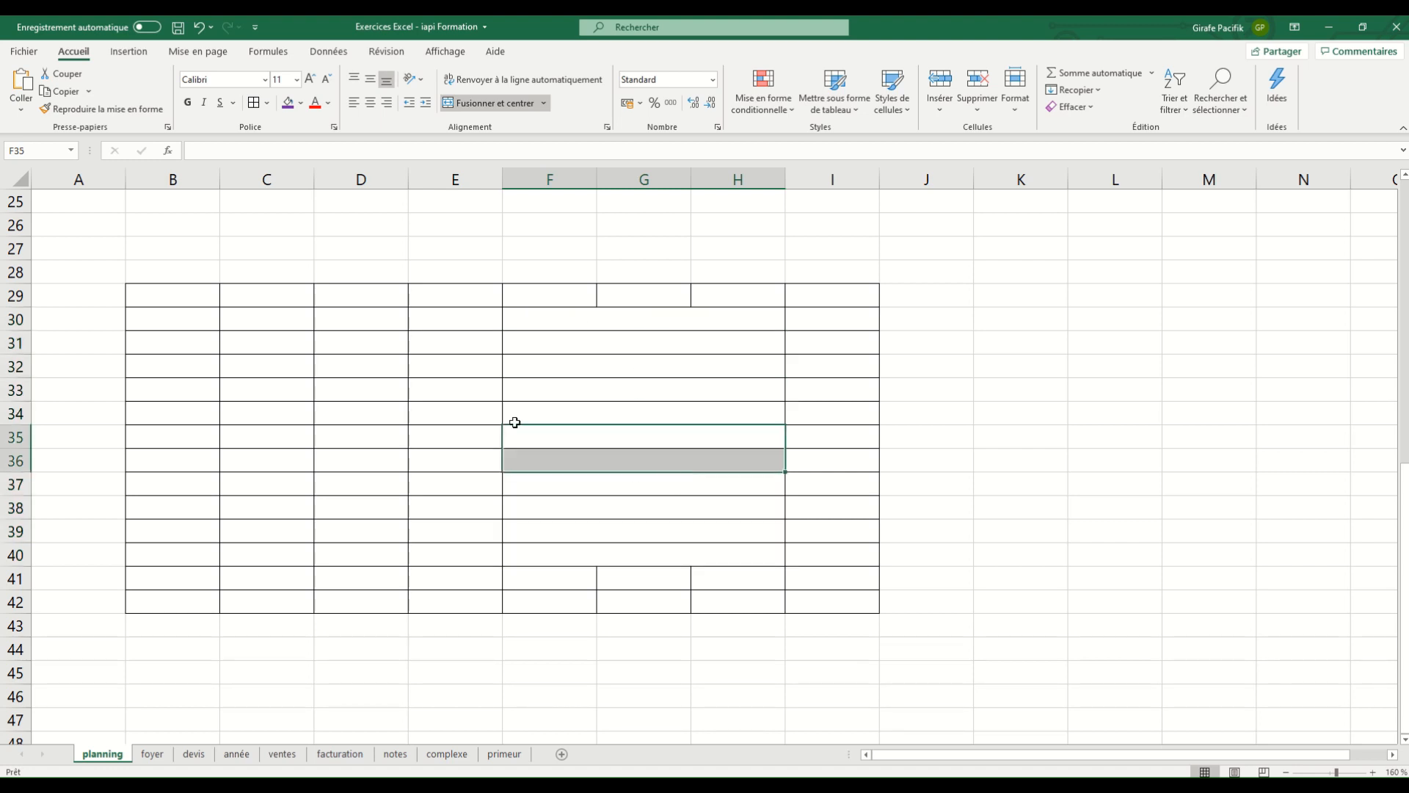
{"action": "left_click", "coordinate": [497, 404]}
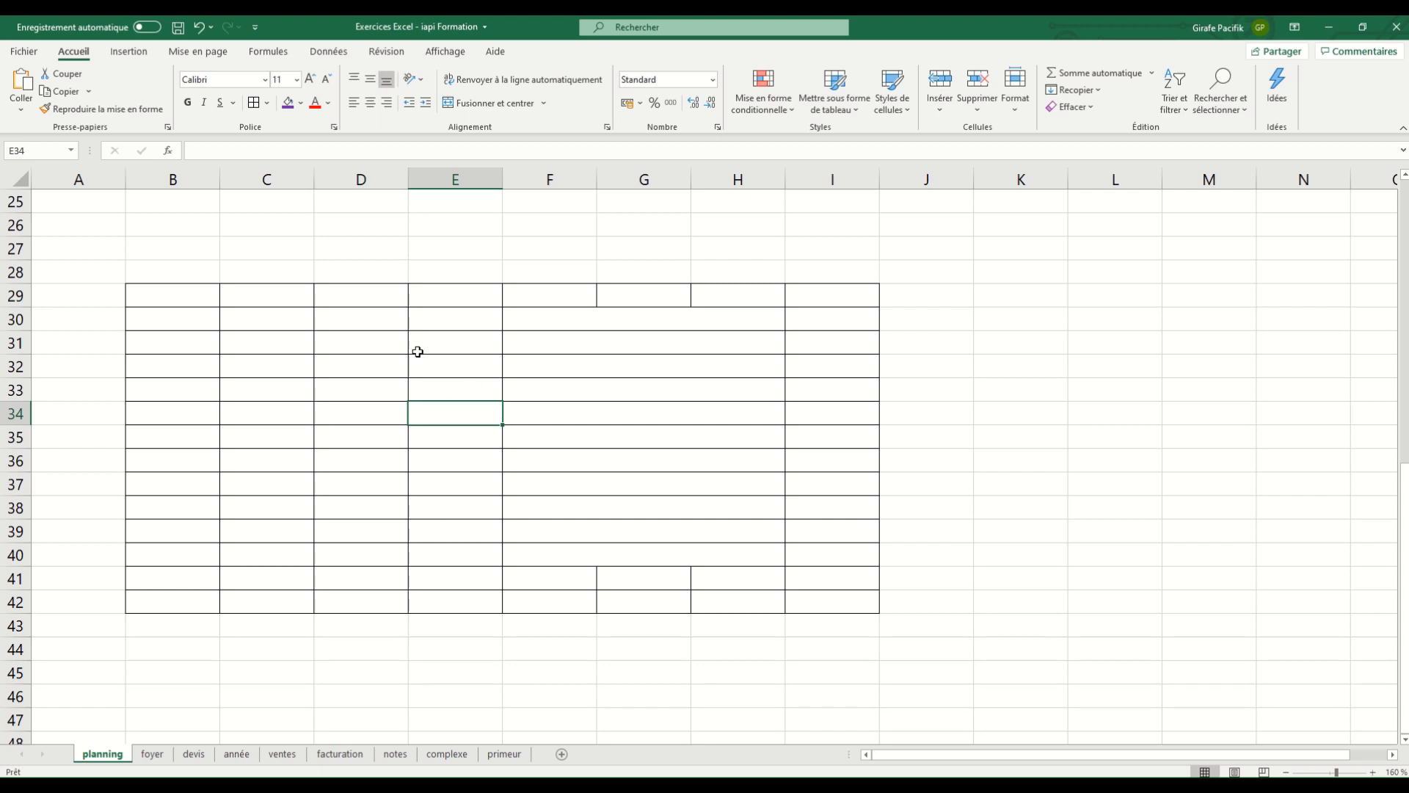
Merge and center the column C and D cells one row at a time from row 30 downward, repeating the command for each row.
{"action": "left_click", "coordinate": [390, 318]}
{"action": "left_click_drag", "start_coordinate": [288, 317], "coordinate": [380, 318]}
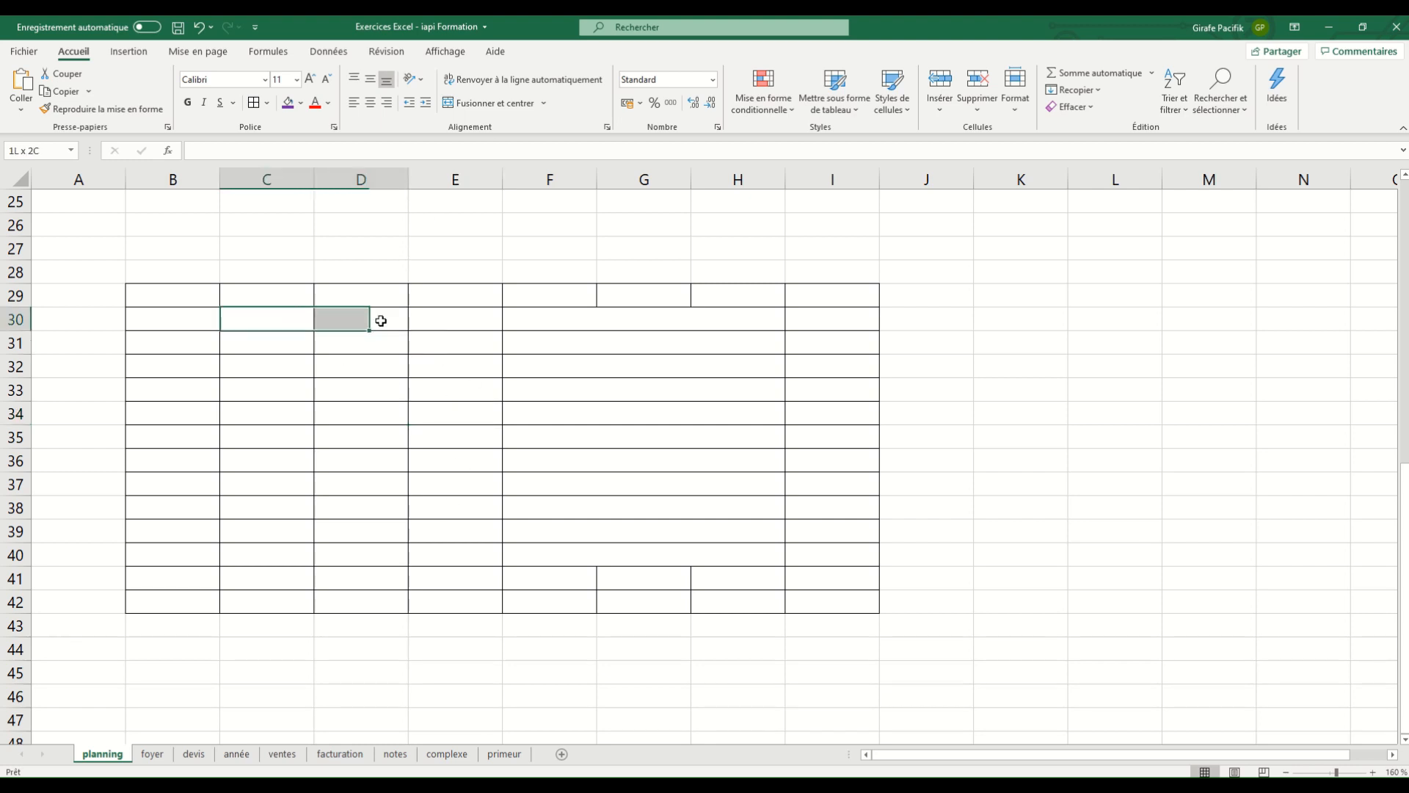
{"action": "left_click", "coordinate": [488, 101]}
{"action": "left_click_drag", "start_coordinate": [304, 346], "coordinate": [358, 367]}
{"action": "key", "text": "F4"}
{"action": "key", "text": "F4"}
{"action": "key", "text": "F4"}
{"action": "left_click_drag", "start_coordinate": [279, 390], "coordinate": [368, 415]}
{"action": "key", "text": "F4"}
{"action": "left_click_drag", "start_coordinate": [283, 437], "coordinate": [369, 477]}
{"action": "key", "text": "F4"}
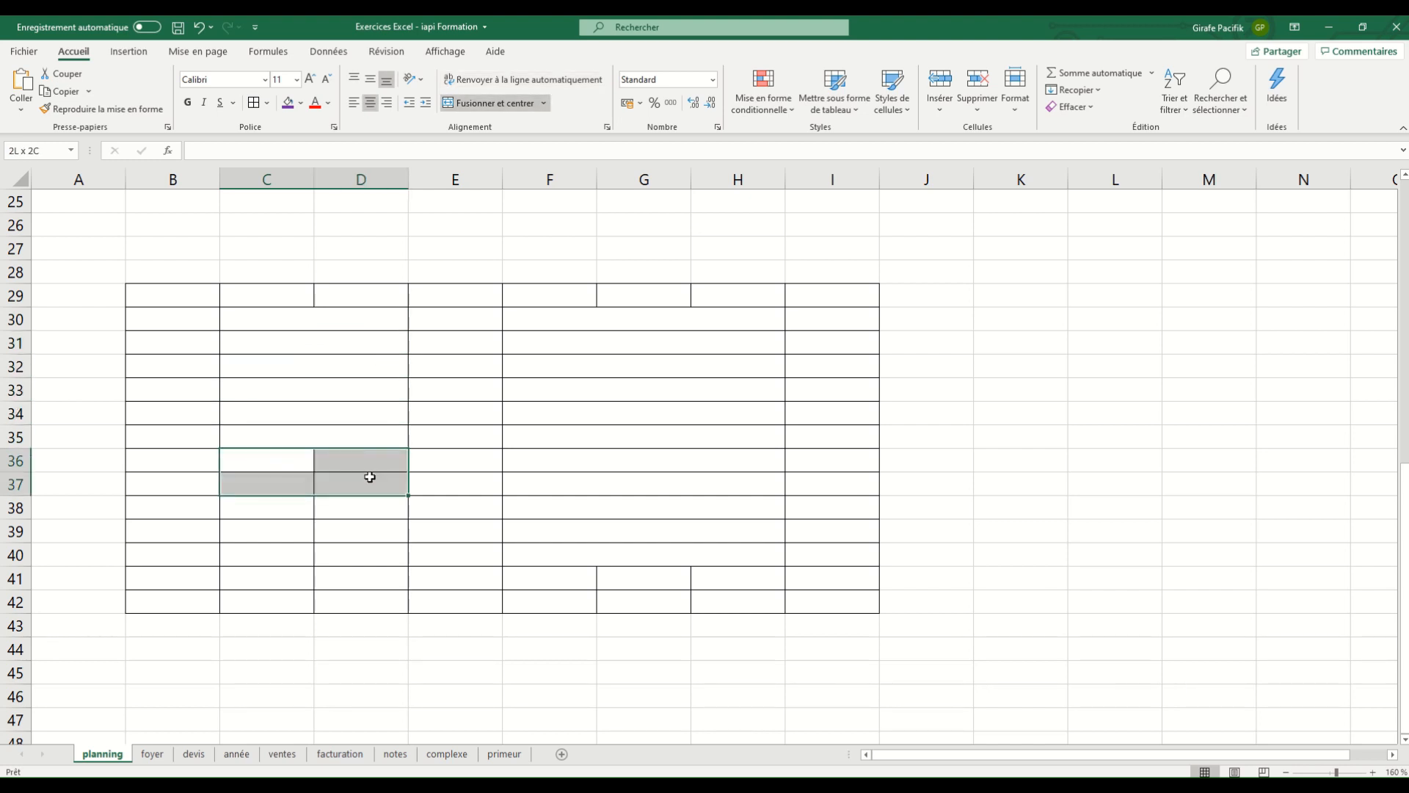
{"action": "key", "text": "F4"}
Undo the row-by-row merges made in columns C and D.
{"action": "key", "text": "ctrl+z"}
{"action": "key", "text": "ctrl+z"}
{"action": "key", "text": "ctrl+z"}
{"action": "key", "text": "ctrl+z"}
{"action": "key", "text": "ctrl+z"}
{"action": "key", "text": "ctrl+z"}
{"action": "key", "text": "ctrl+z"}
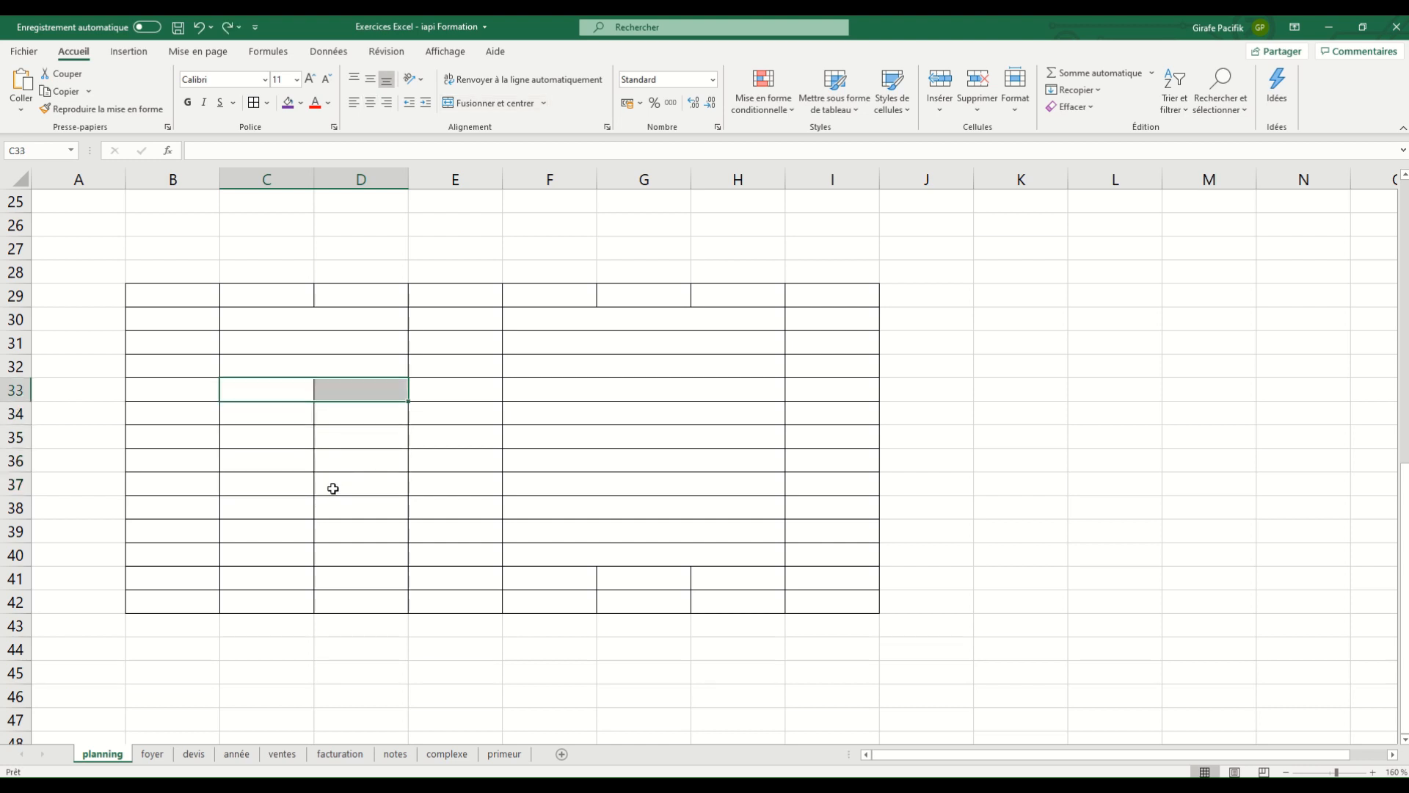
Merge the range C30:D40 across in one operation, giving one merged cell per row.
{"action": "left_click_drag", "start_coordinate": [286, 318], "coordinate": [364, 553]}
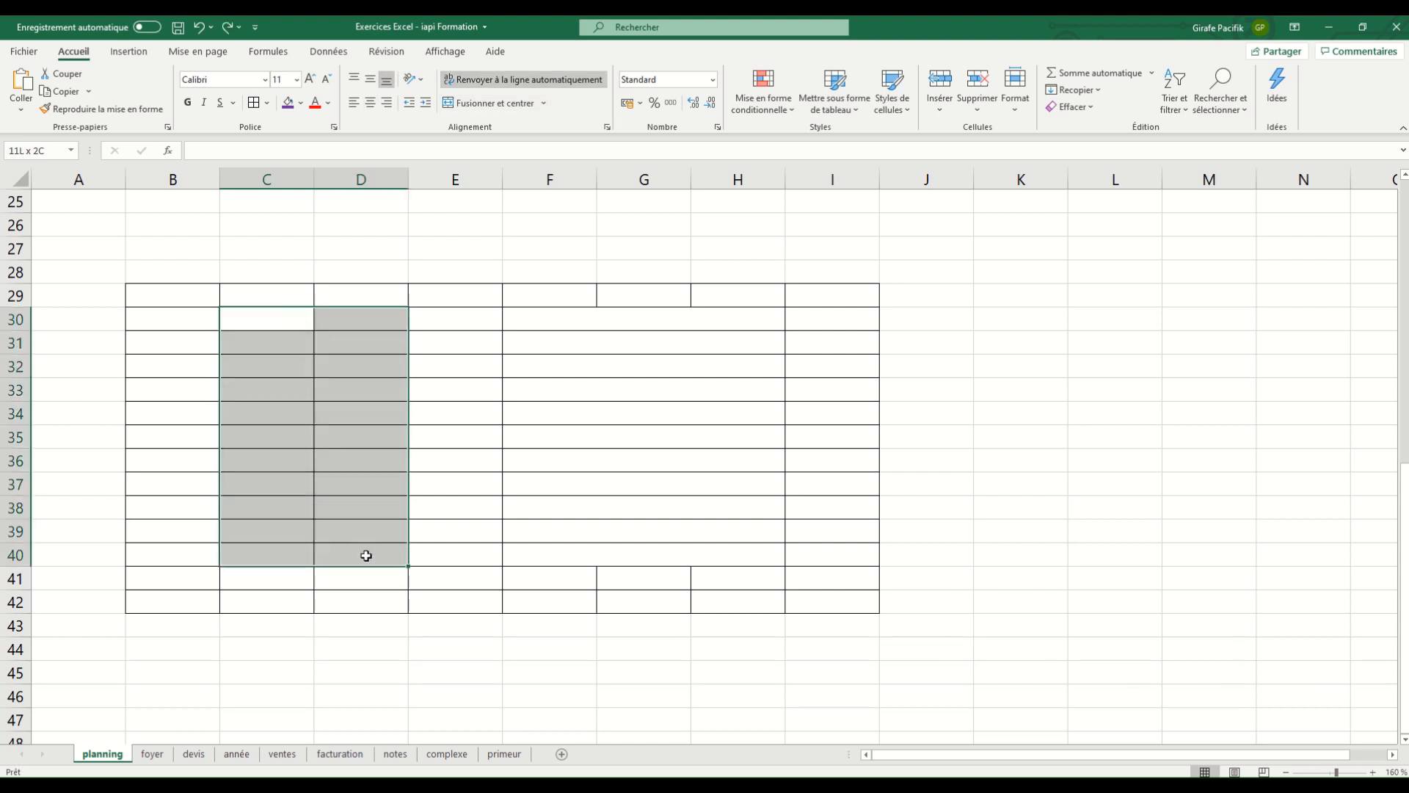
{"action": "left_click", "coordinate": [547, 104]}
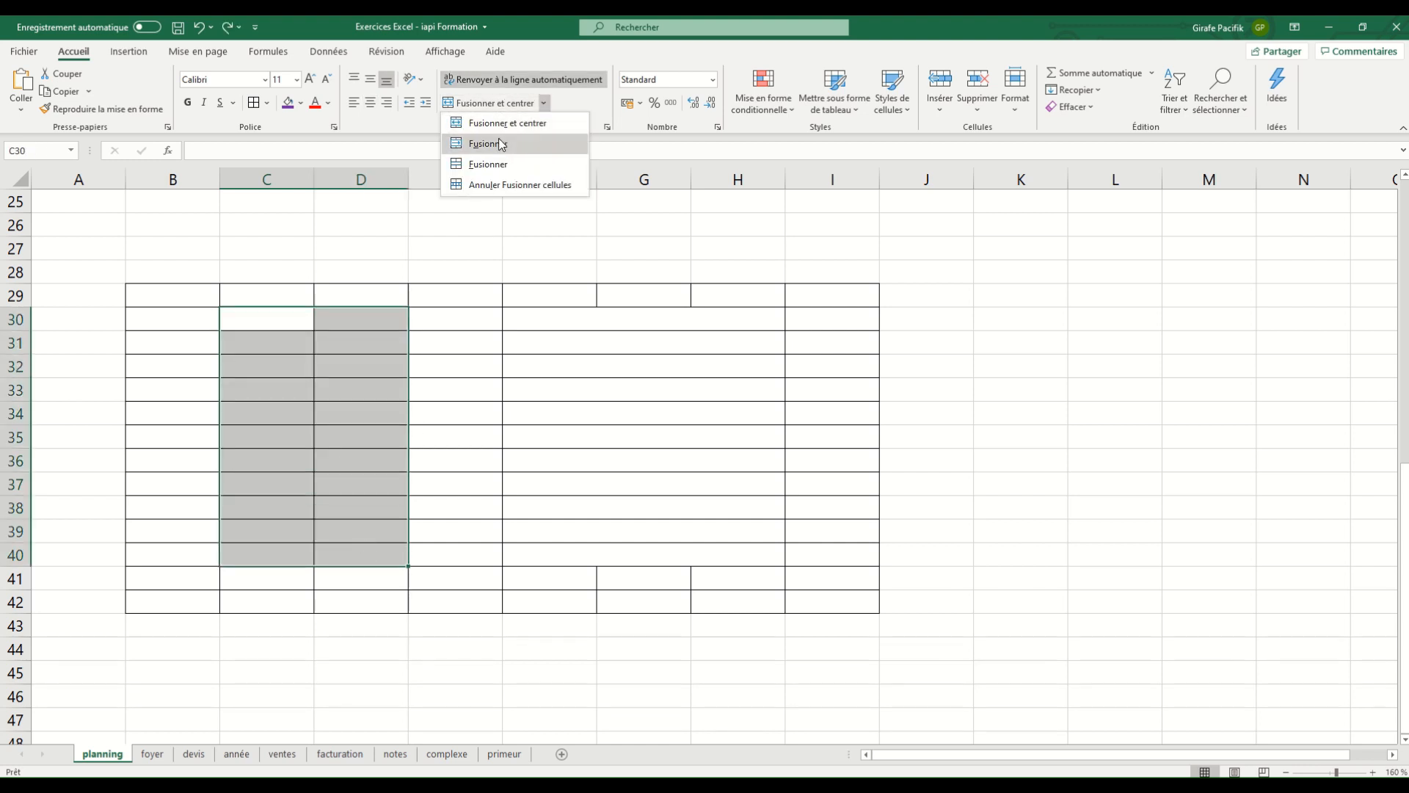
{"action": "left_click", "coordinate": [481, 145]}
{"action": "left_click", "coordinate": [455, 388]}
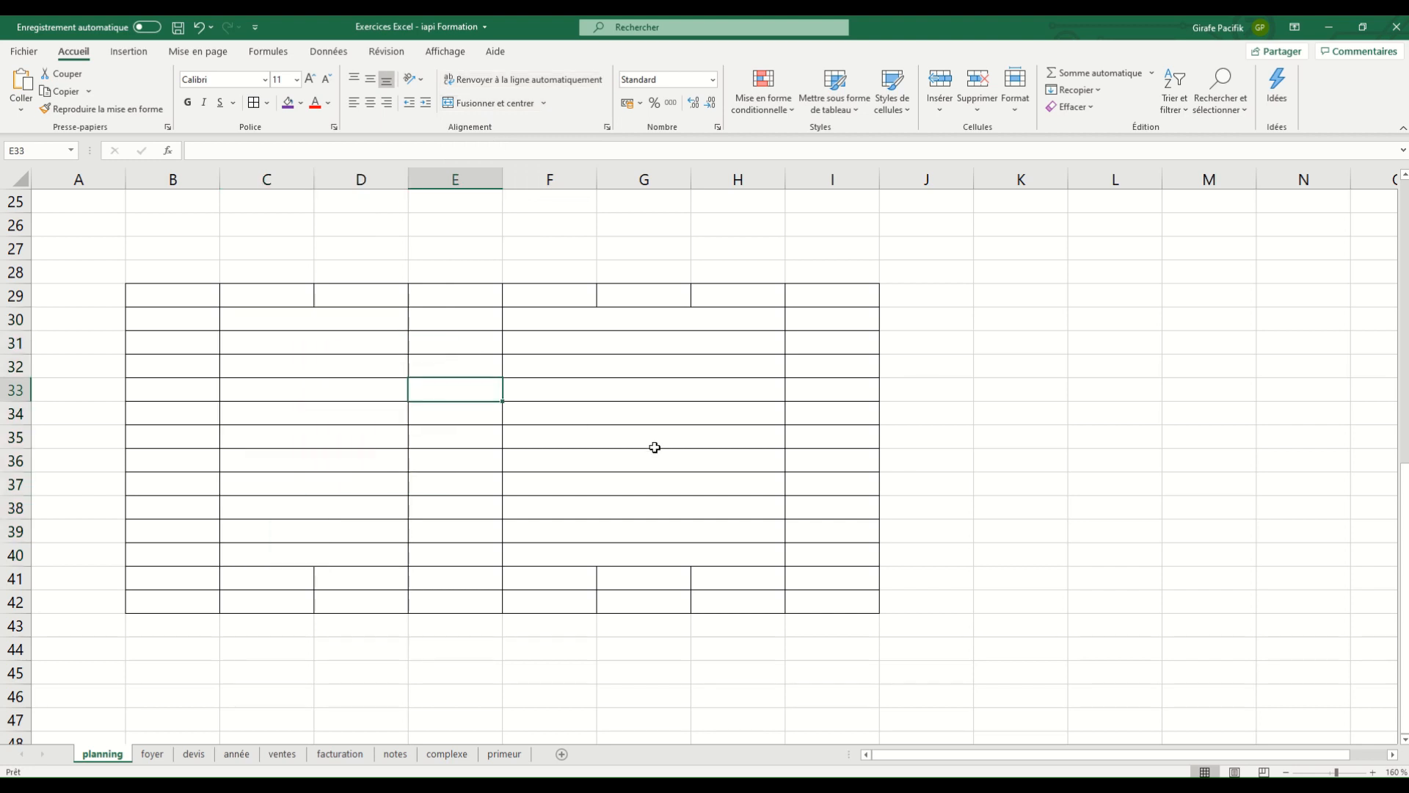
Undo the across merges of C30:D40 and F30:H40 to restore the plain practice grid.
{"action": "key", "text": "ctrl+z"}
{"action": "key", "text": "ctrl+z"}
{"action": "key", "text": "ctrl+z"}
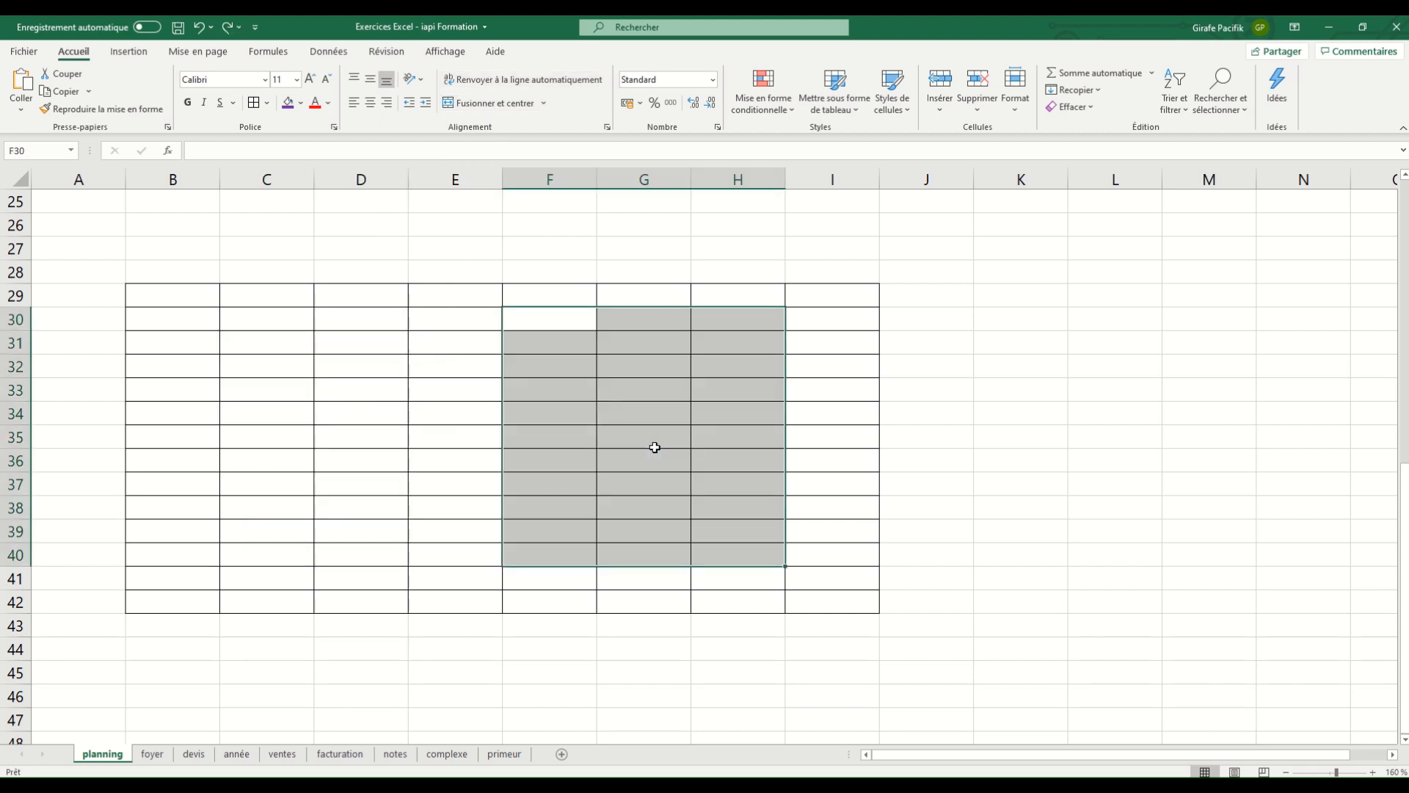
{"action": "left_click", "coordinate": [433, 434]}
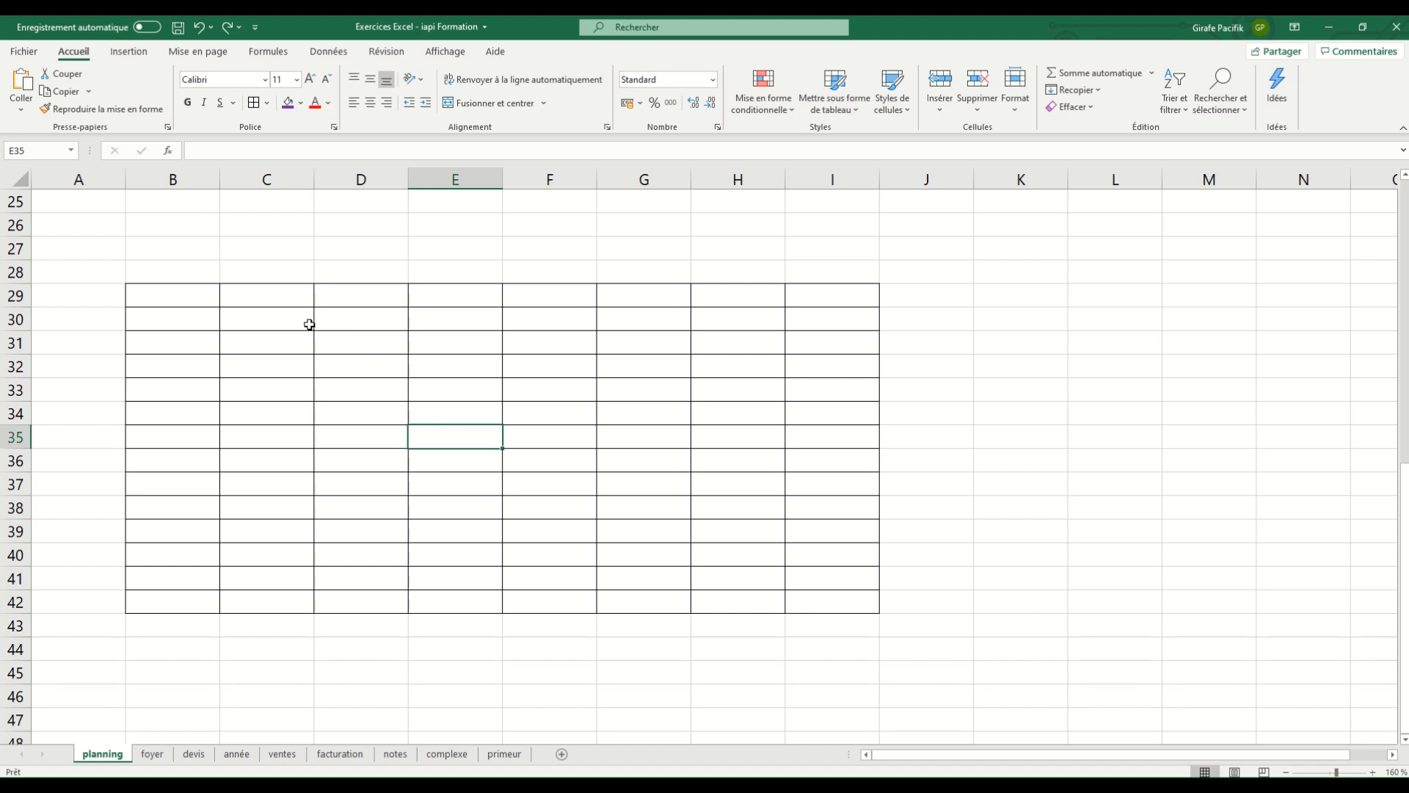
Enter "bonjour" in cell D30 and "au revoir" in cell E31.
{"action": "left_click", "coordinate": [390, 328]}
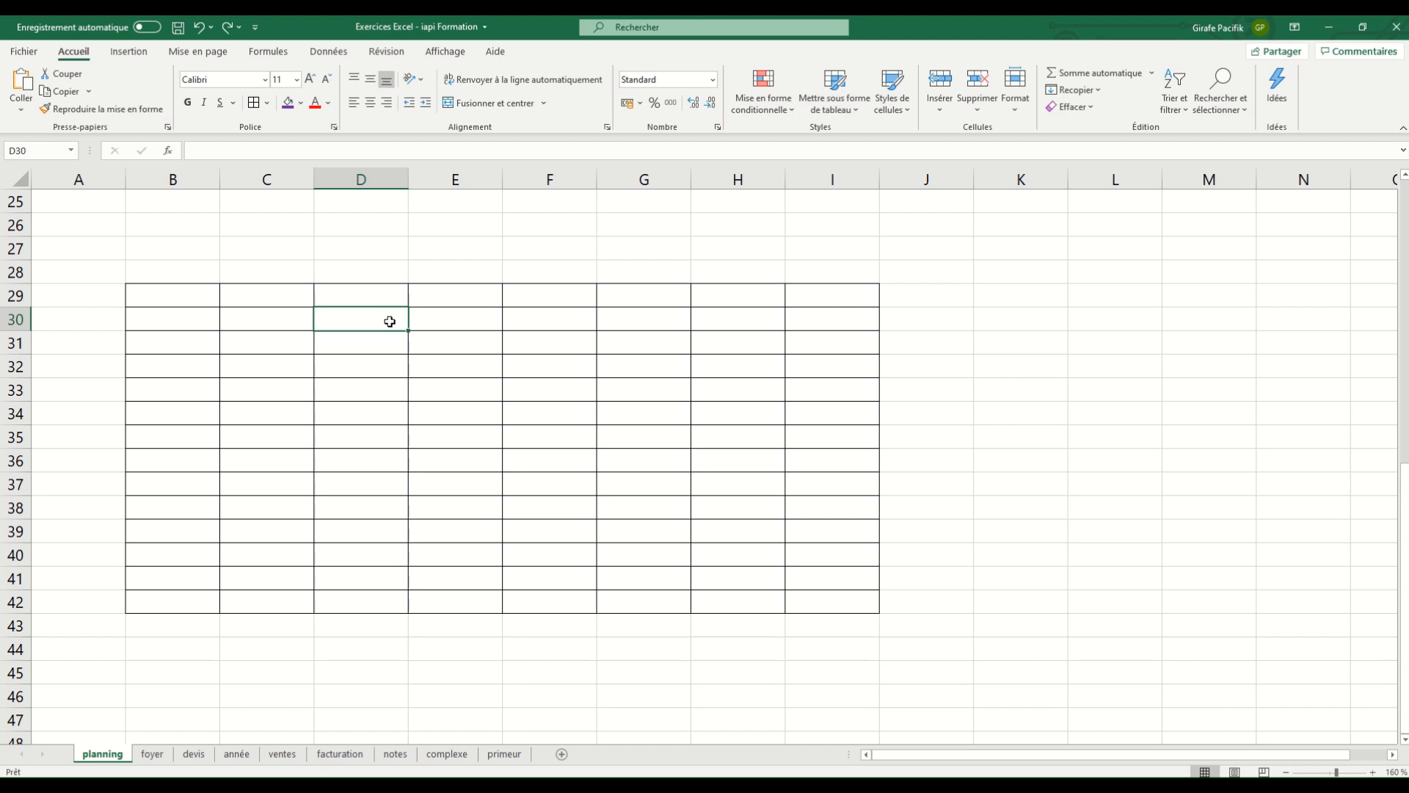
{"action": "type", "text": "bonjour"}
{"action": "key", "text": "Return"}
{"action": "key", "text": "Right"}
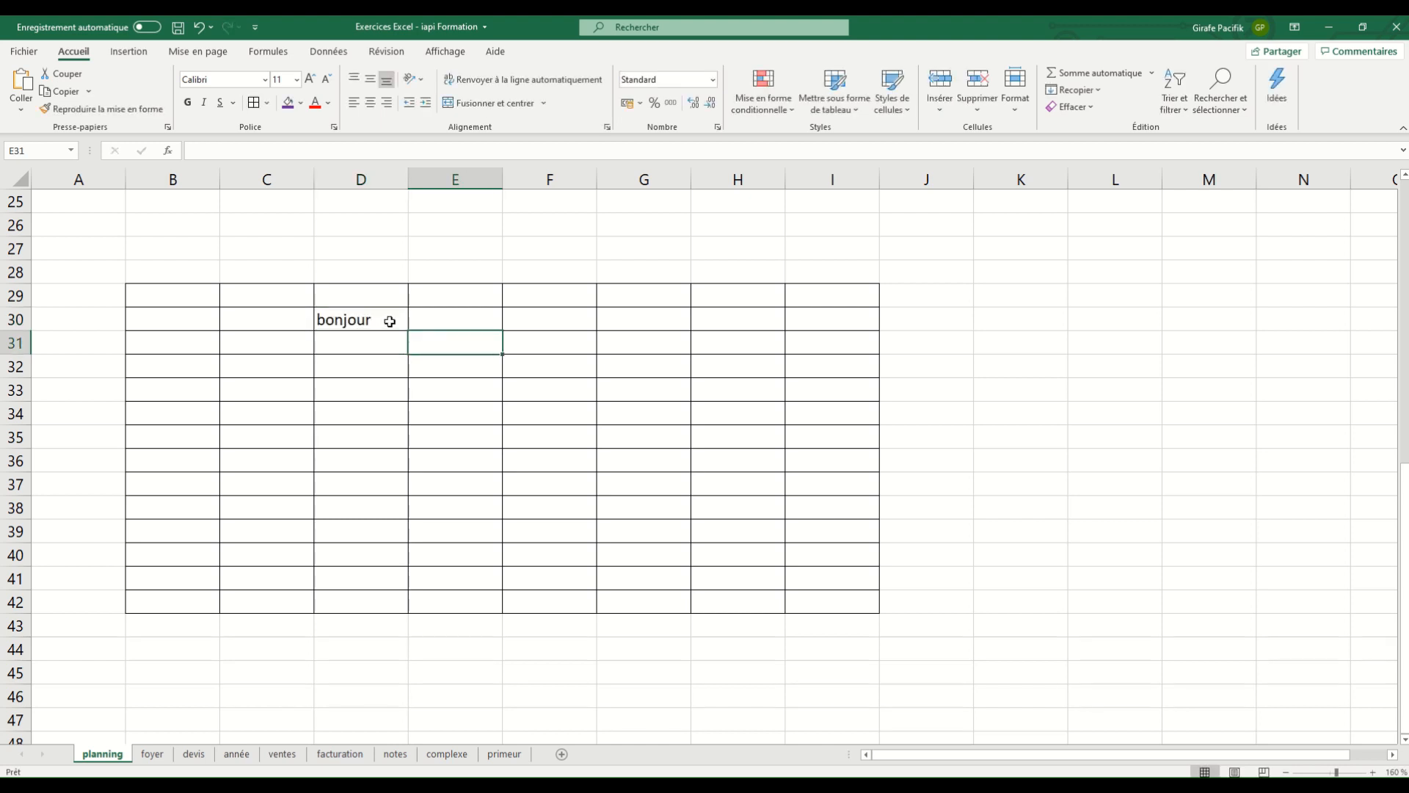
{"action": "type", "text": "au revoir"}
{"action": "key", "text": "Return"}
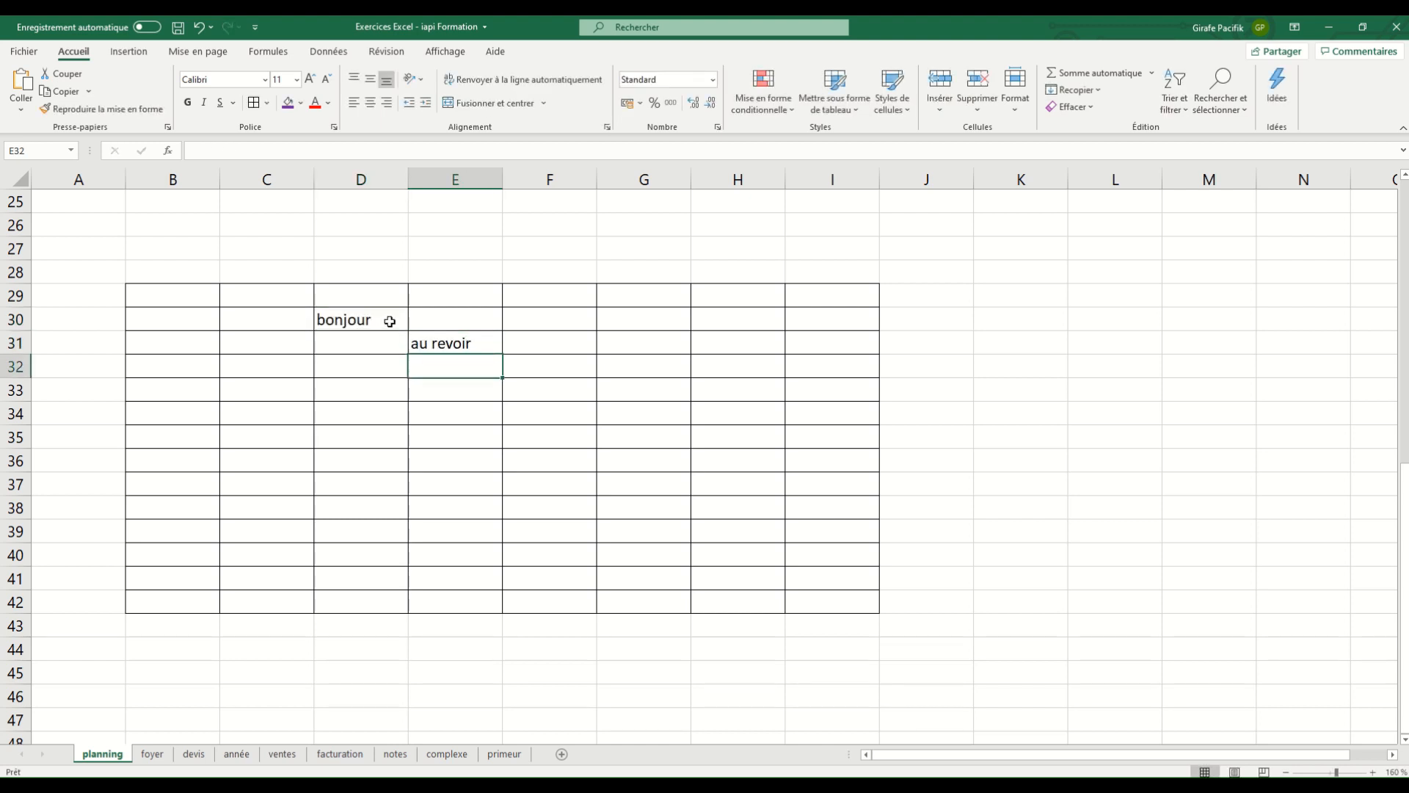
Merge and center cells D30:E31, accepting that only the upper-left value is kept.
{"action": "left_click_drag", "start_coordinate": [390, 320], "coordinate": [456, 345]}
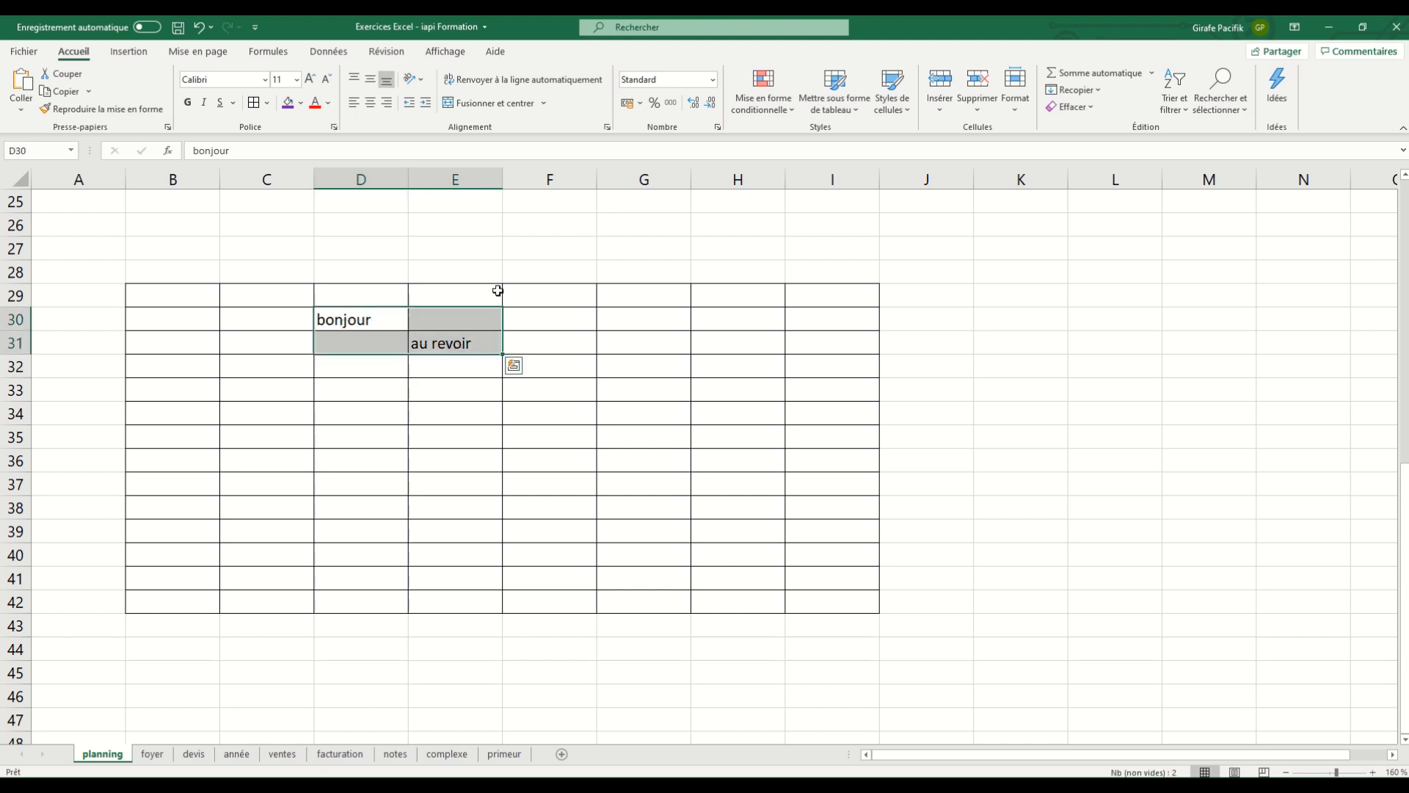
{"action": "left_click", "coordinate": [510, 105]}
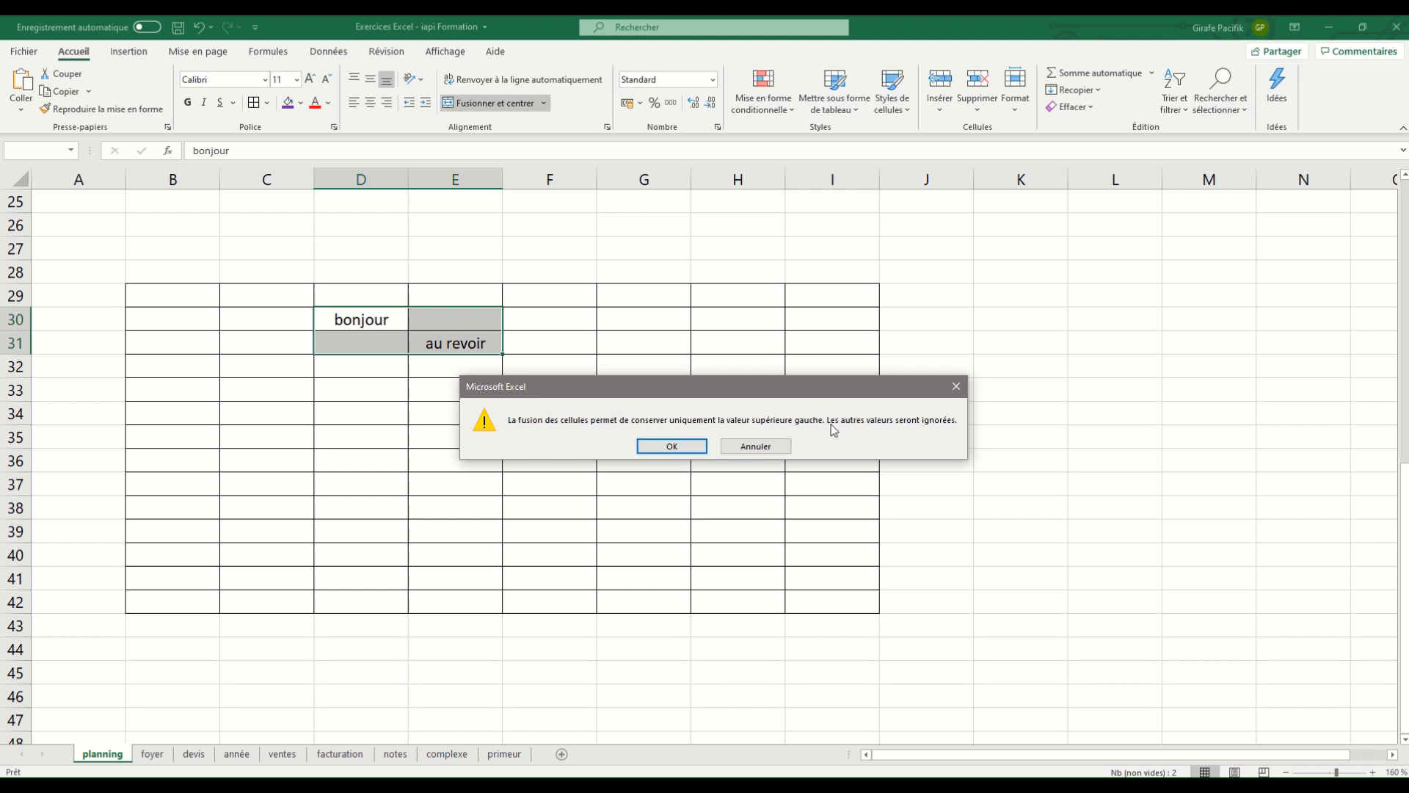
{"action": "left_click", "coordinate": [672, 445]}
Enter "yes" in cell D34 and "no" in cell B35.
{"action": "left_click", "coordinate": [363, 413]}
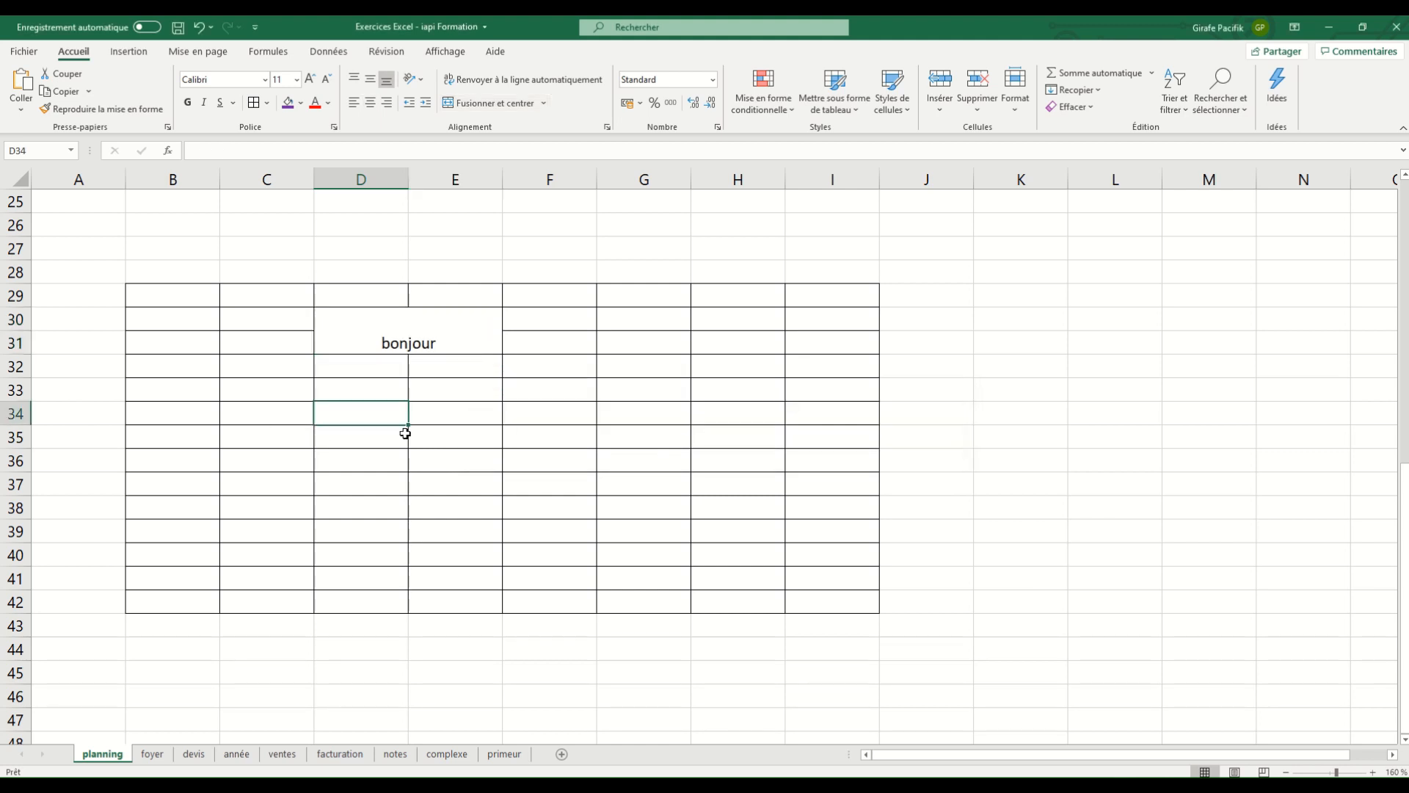
{"action": "type", "text": "yes"}
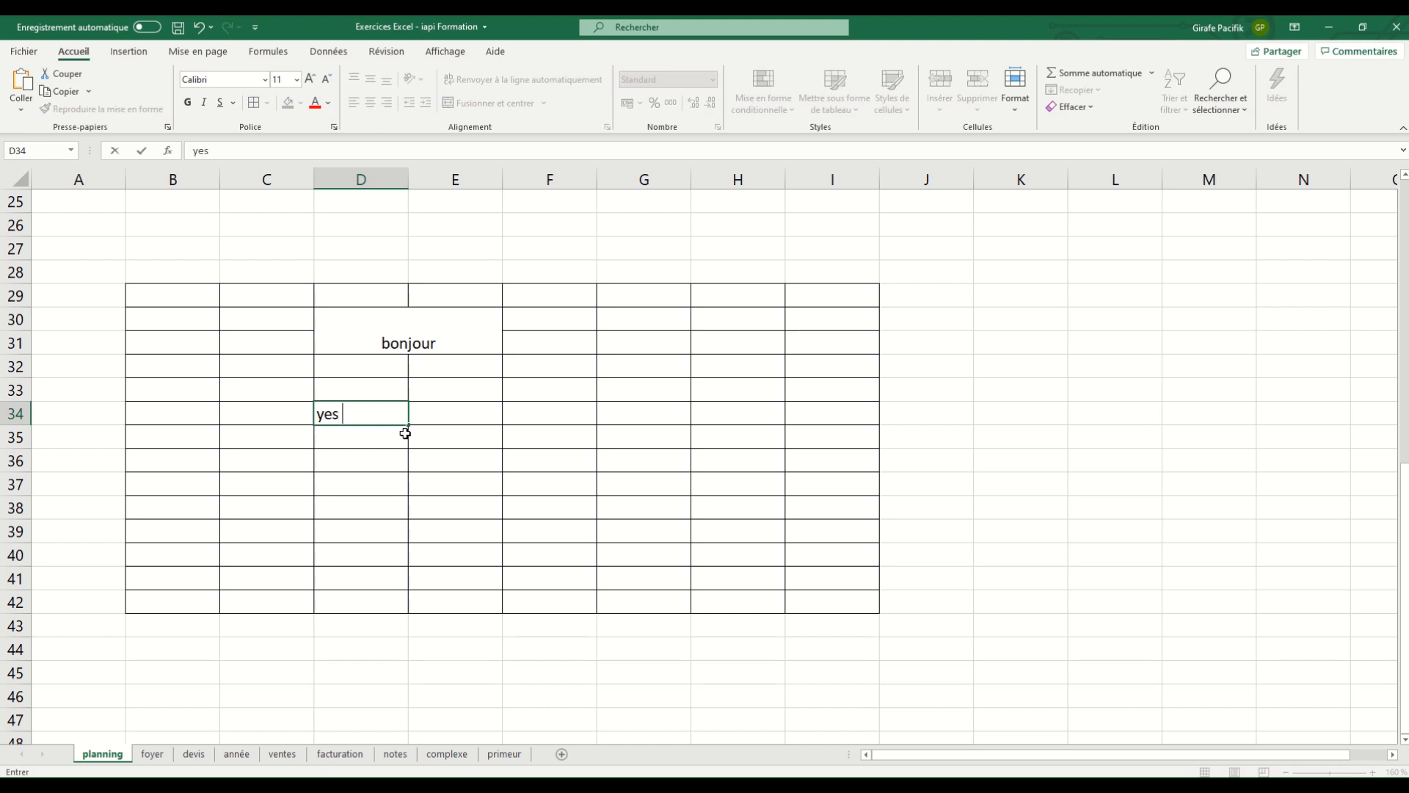
{"action": "key", "text": "Left"}
{"action": "key", "text": "Down"}
{"action": "key", "text": "Left"}
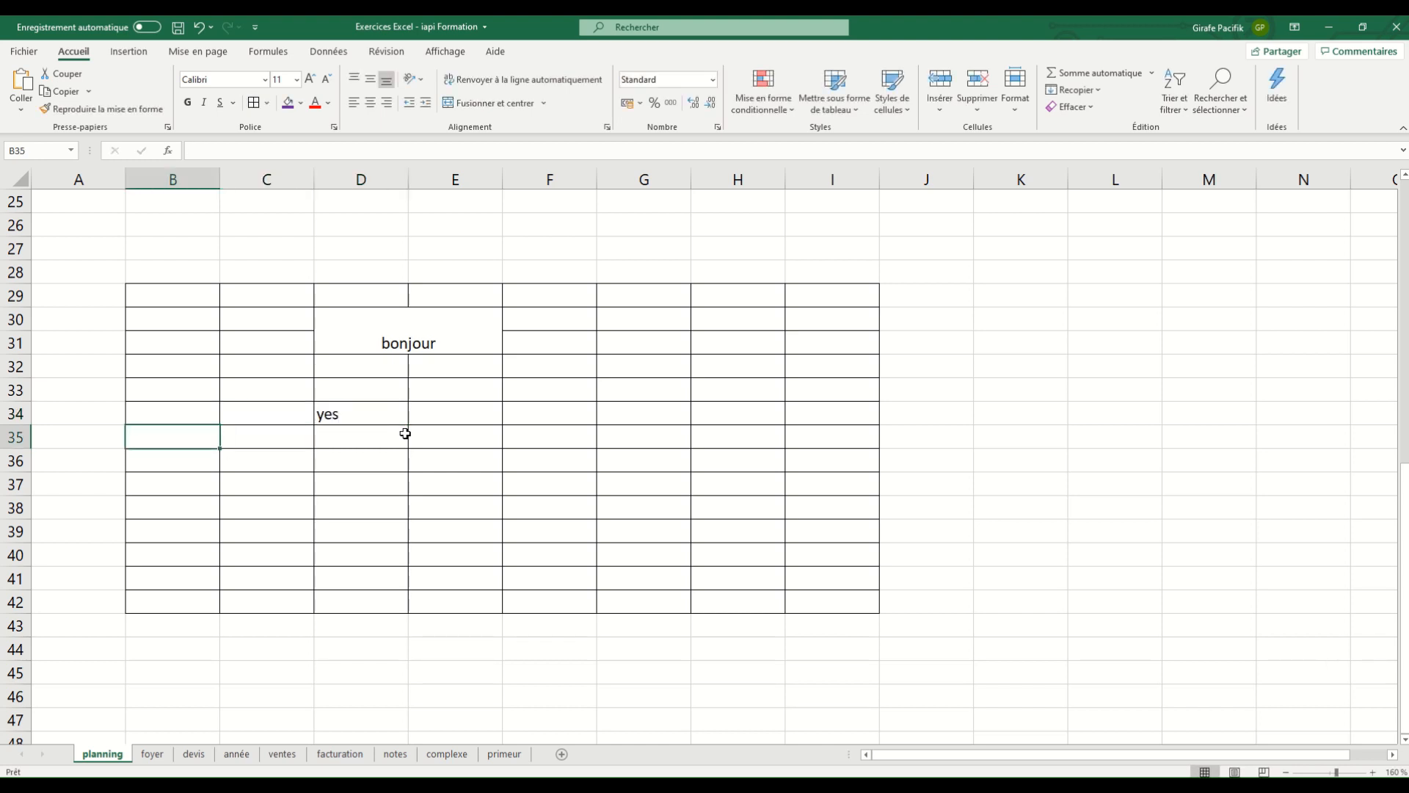
{"action": "type", "text": "no"}
Merge and center cells B34:D35, accepting the loss of the other value, and undo the merge.
{"action": "left_click_drag", "start_coordinate": [200, 411], "coordinate": [348, 430]}
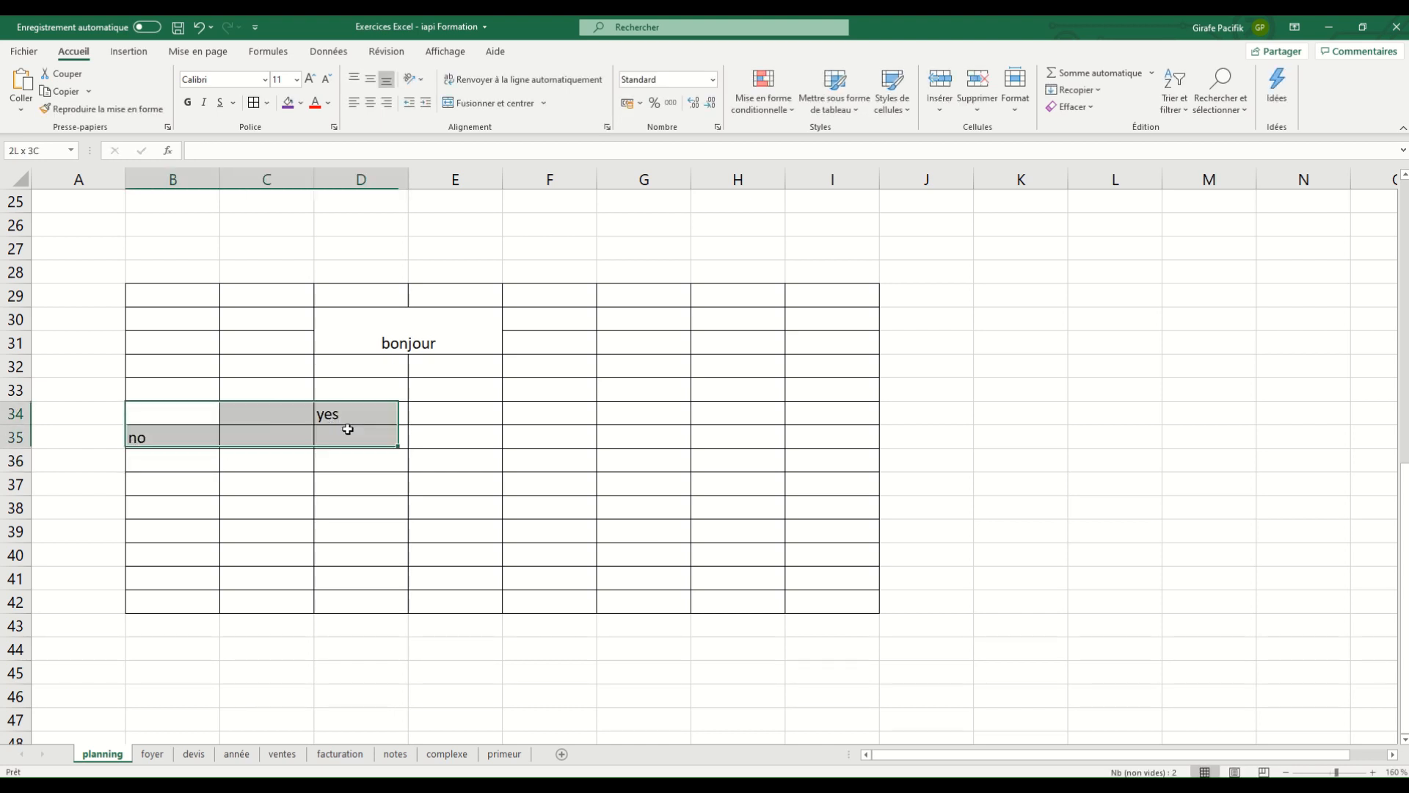
{"action": "left_click", "coordinate": [526, 109]}
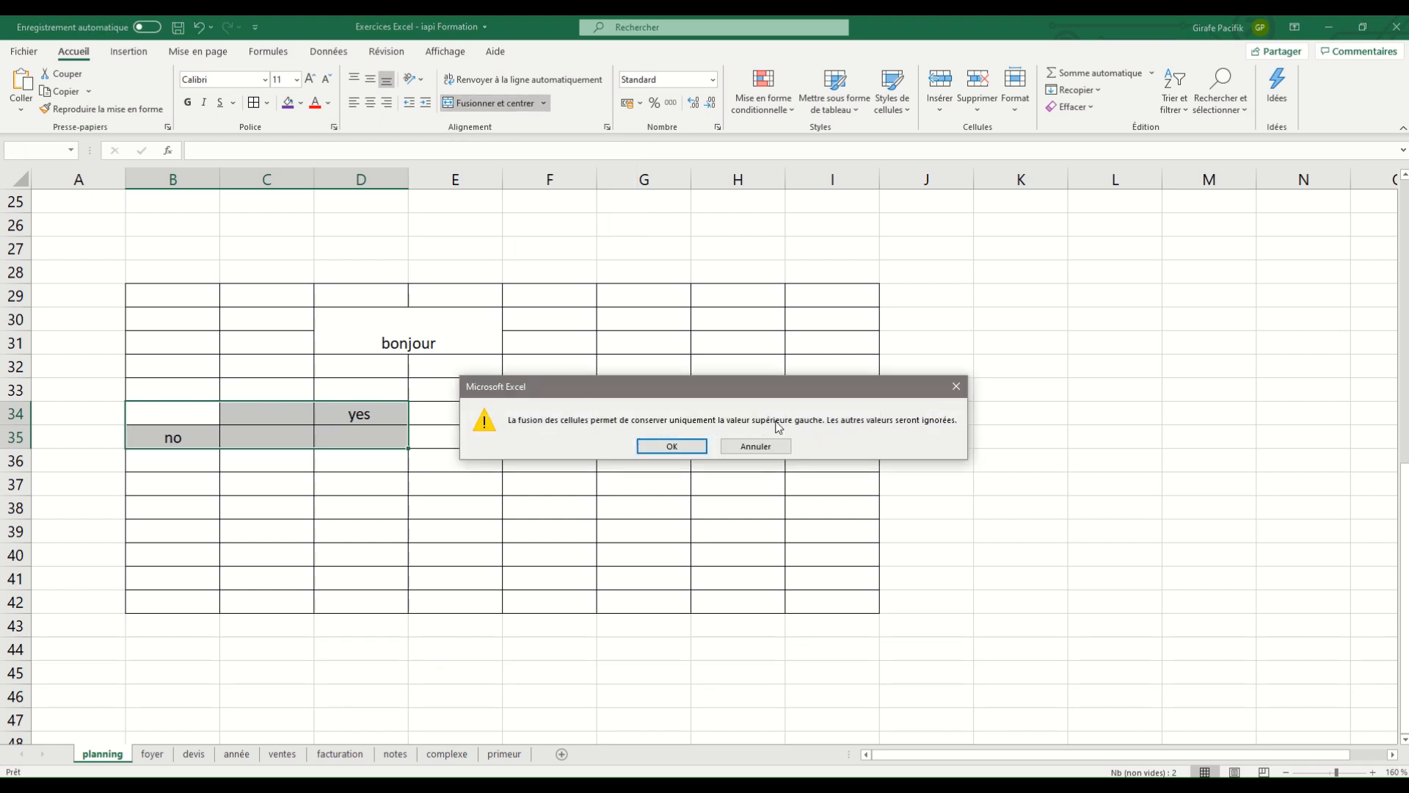
{"action": "left_click", "coordinate": [669, 445]}
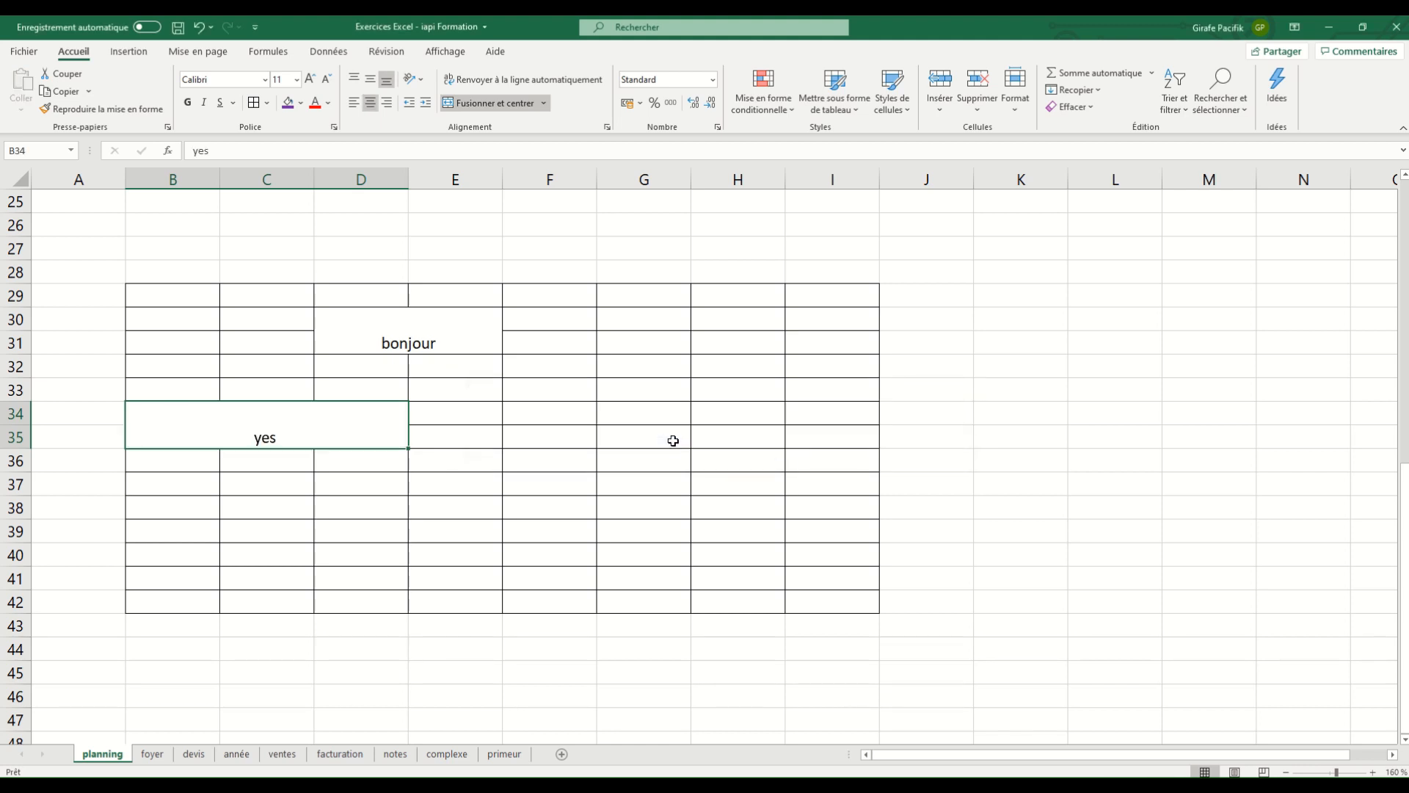
{"action": "key", "text": "ctrl+z"}
Select the range C37:I42 and step the active cell through it row by row, as far as H38.
{"action": "left_click_drag", "start_coordinate": [274, 484], "coordinate": [787, 592]}
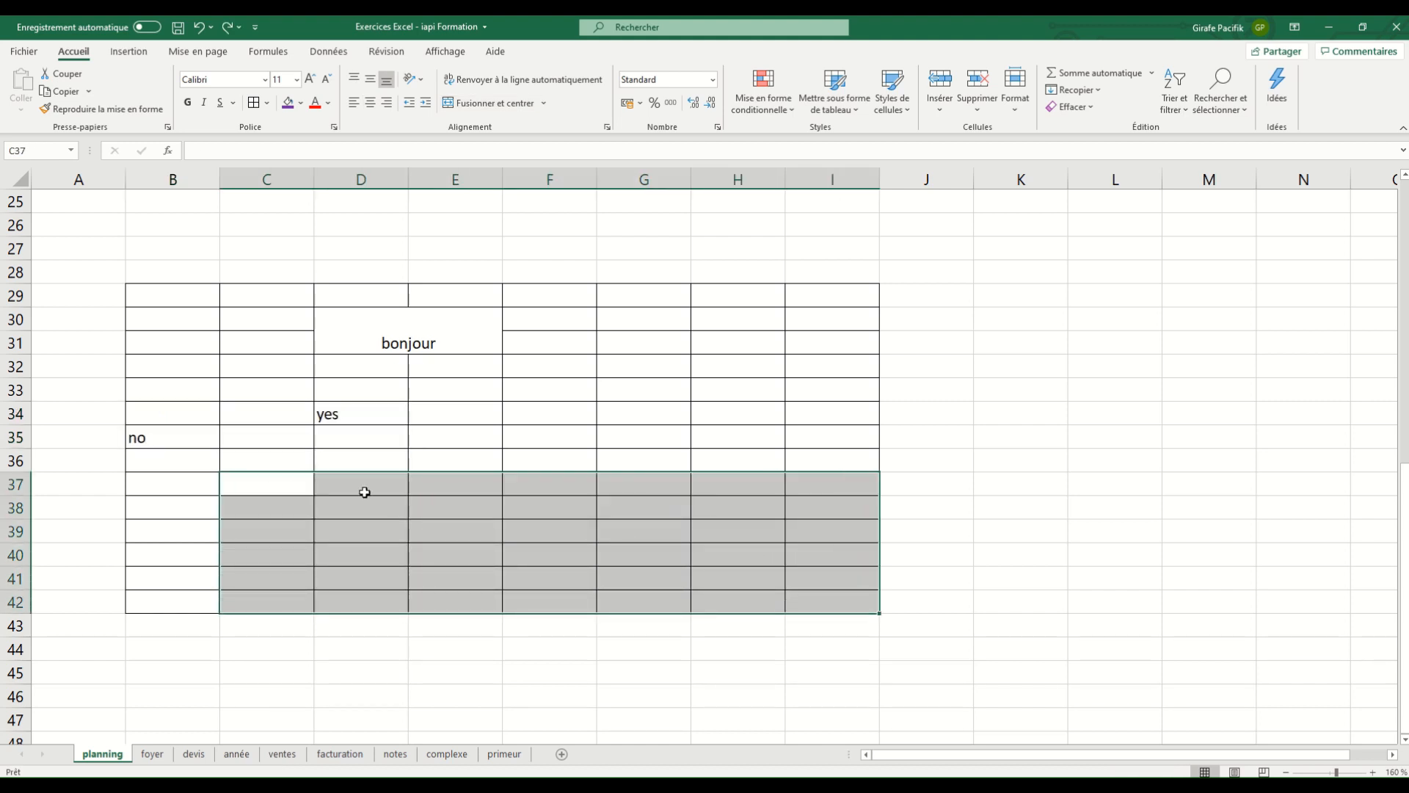
{"action": "key", "text": "Tab"}
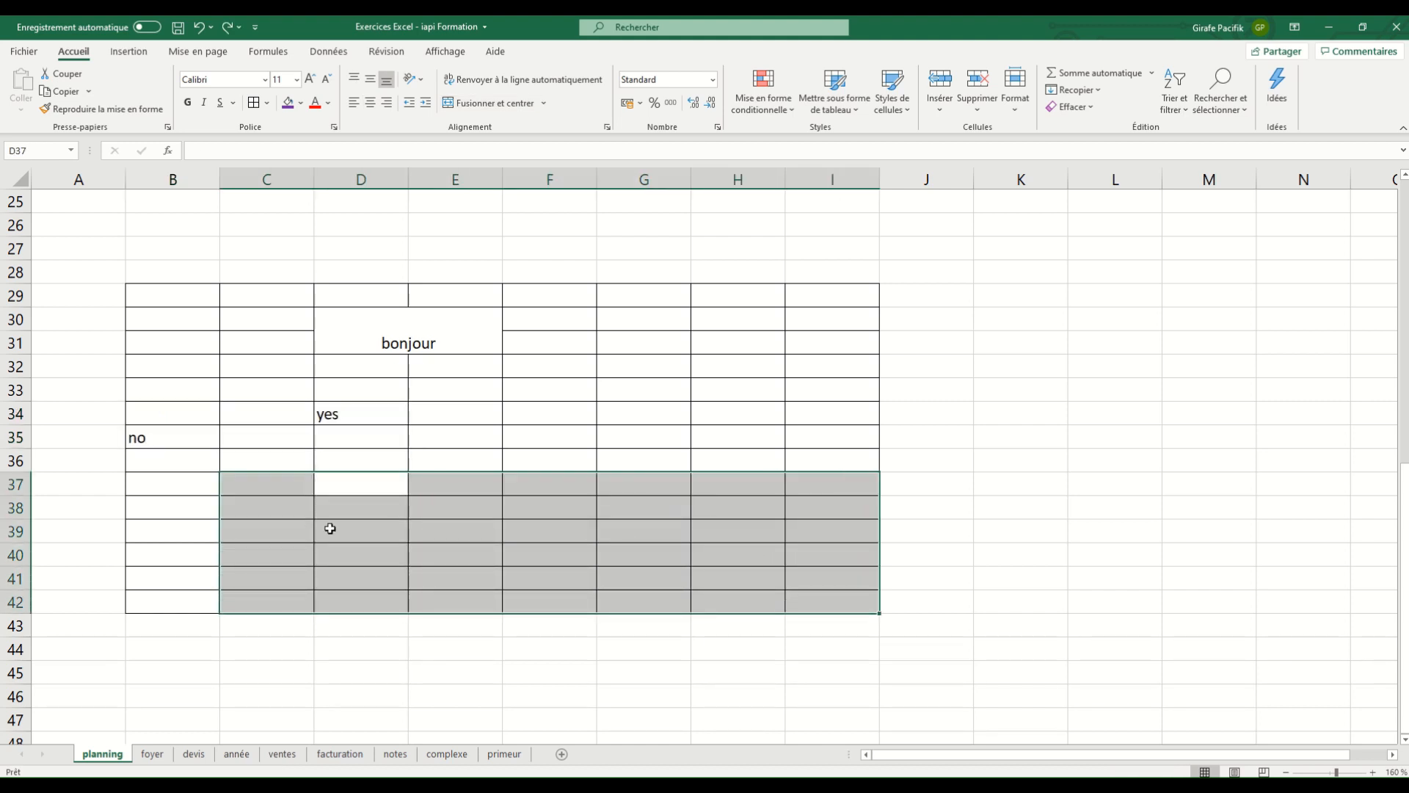
{"action": "key", "text": "Tab"}
{"action": "key", "text": "Tab"}
{"action": "key", "text": "Tab"}
{"action": "key", "text": "Tab"}
{"action": "key", "text": "Tab"}
{"action": "key", "text": "Tab"}
{"action": "key", "text": "Tab"}
{"action": "key", "text": "Tab"}
{"action": "key", "text": "Tab"}
{"action": "key", "text": "Tab"}
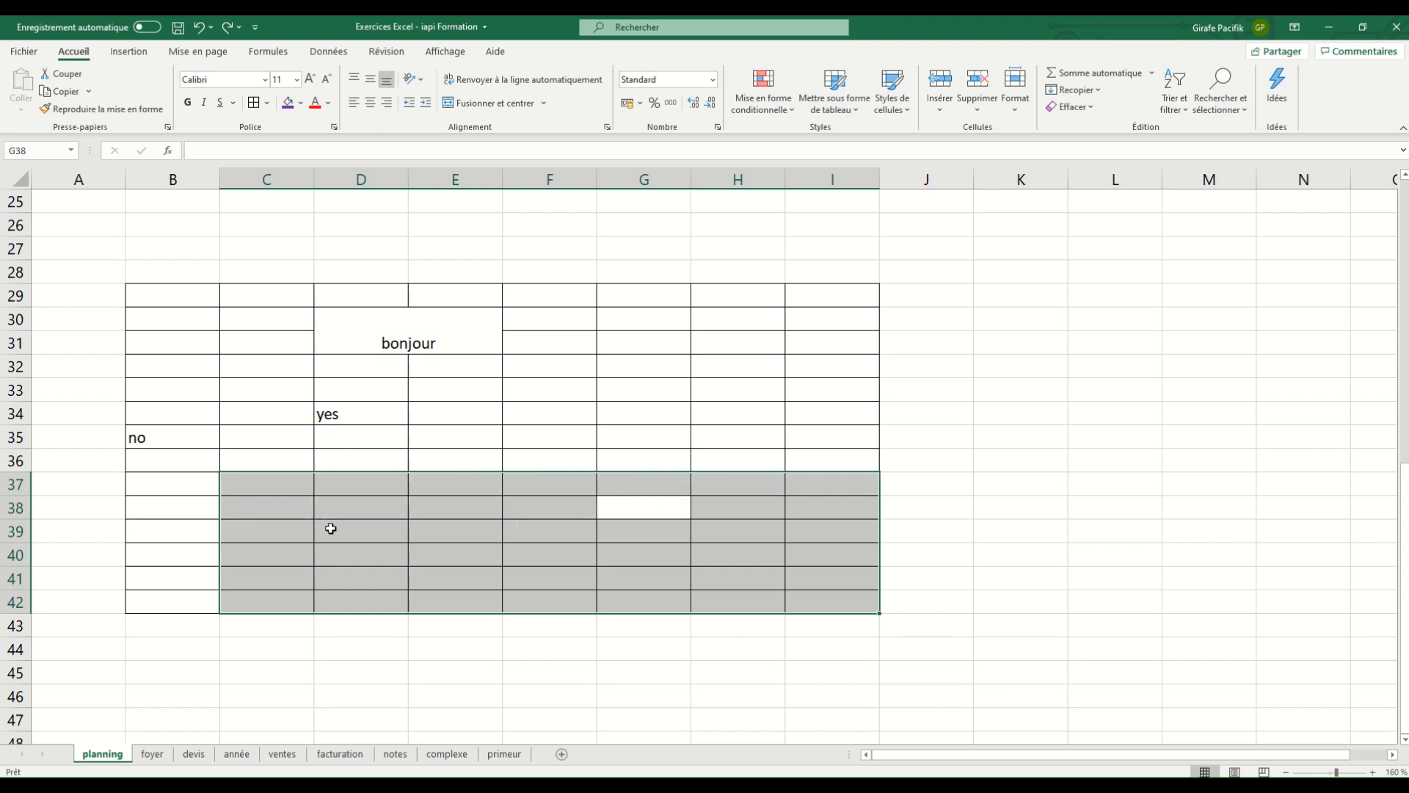
{"action": "key", "text": "Tab"}
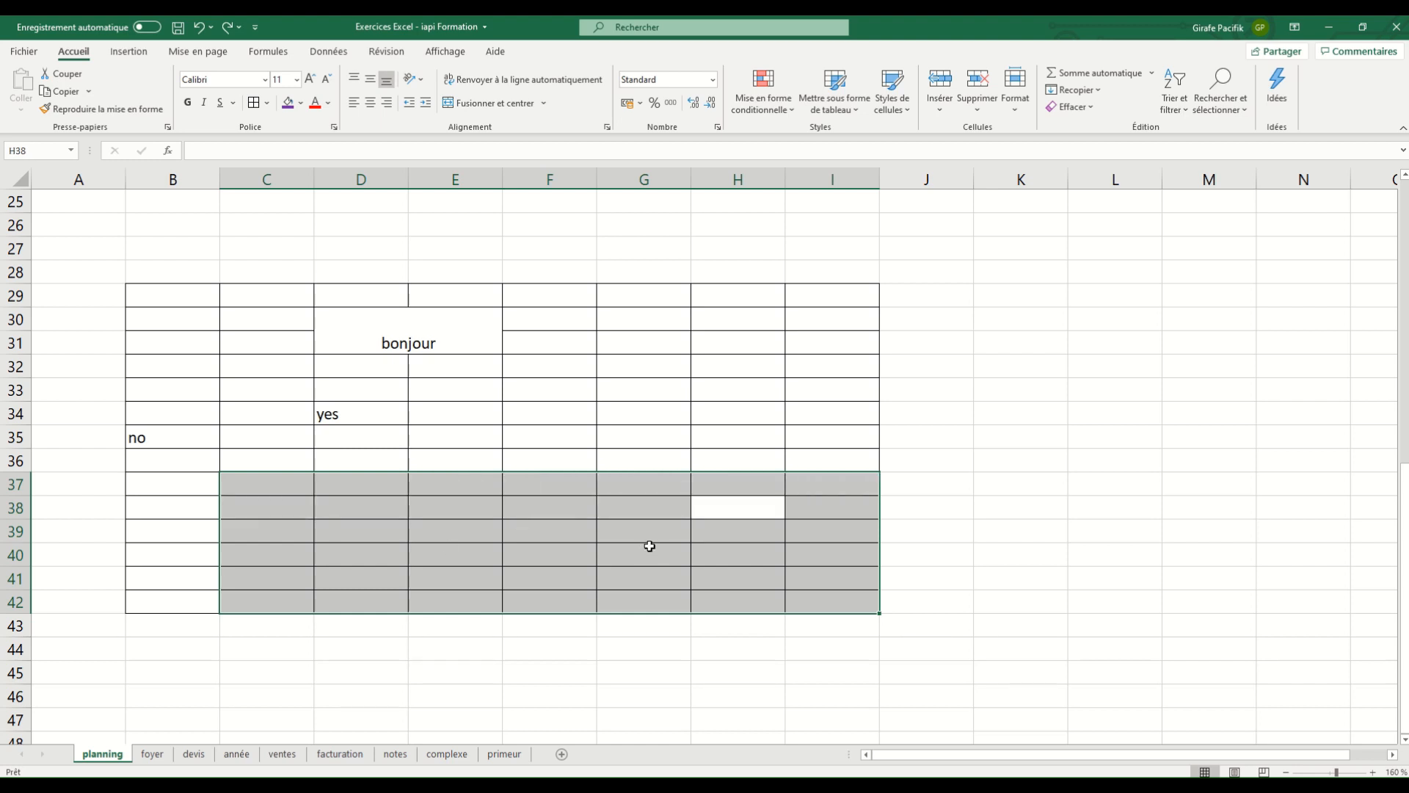
Examine the horizontal, vertical and orientation options in the alignment settings of cell E34, discarding the trial text tilt.
{"action": "left_click", "coordinate": [557, 415]}
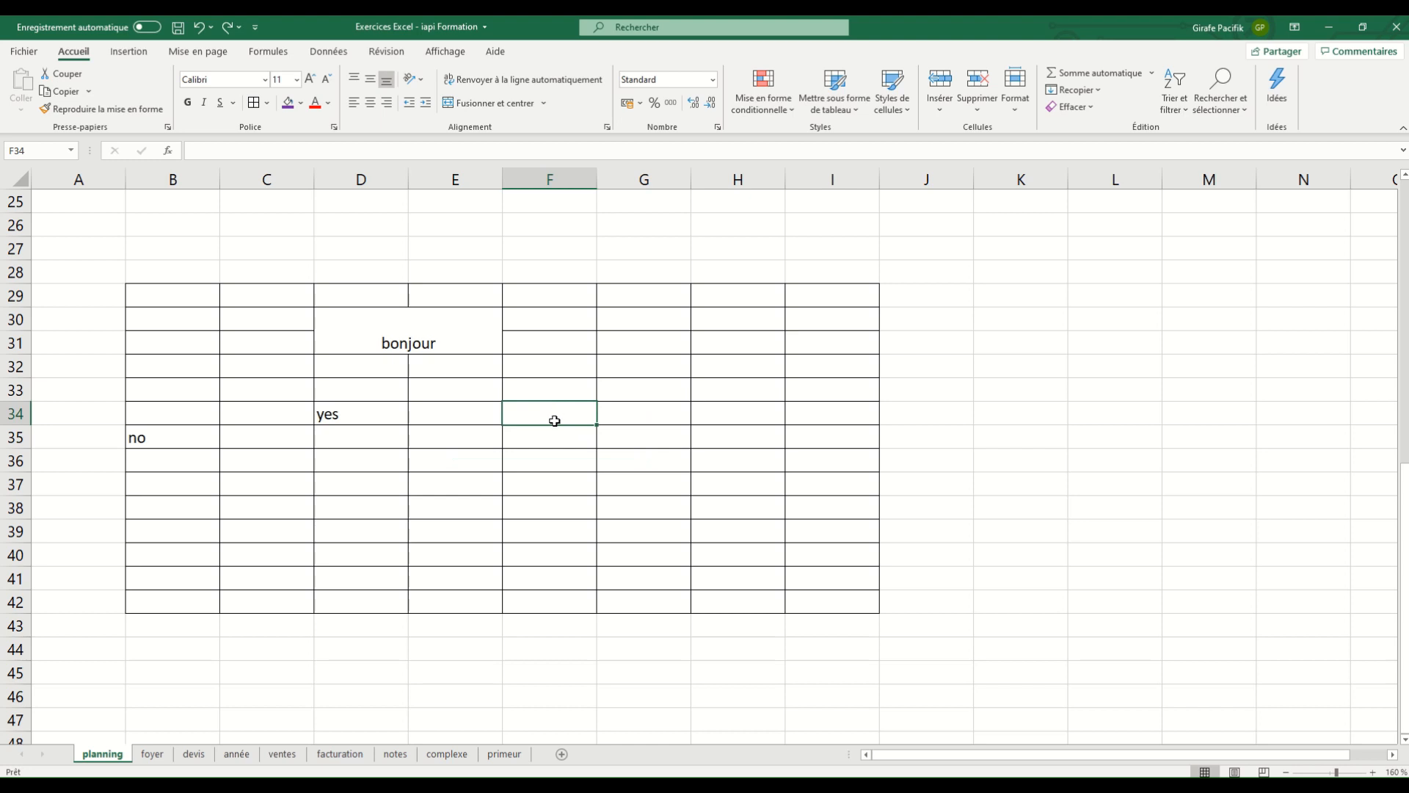
{"action": "left_click", "coordinate": [496, 408]}
{"action": "scroll", "coordinate": [497, 403], "scroll_direction": "up", "scroll_amount": 8}
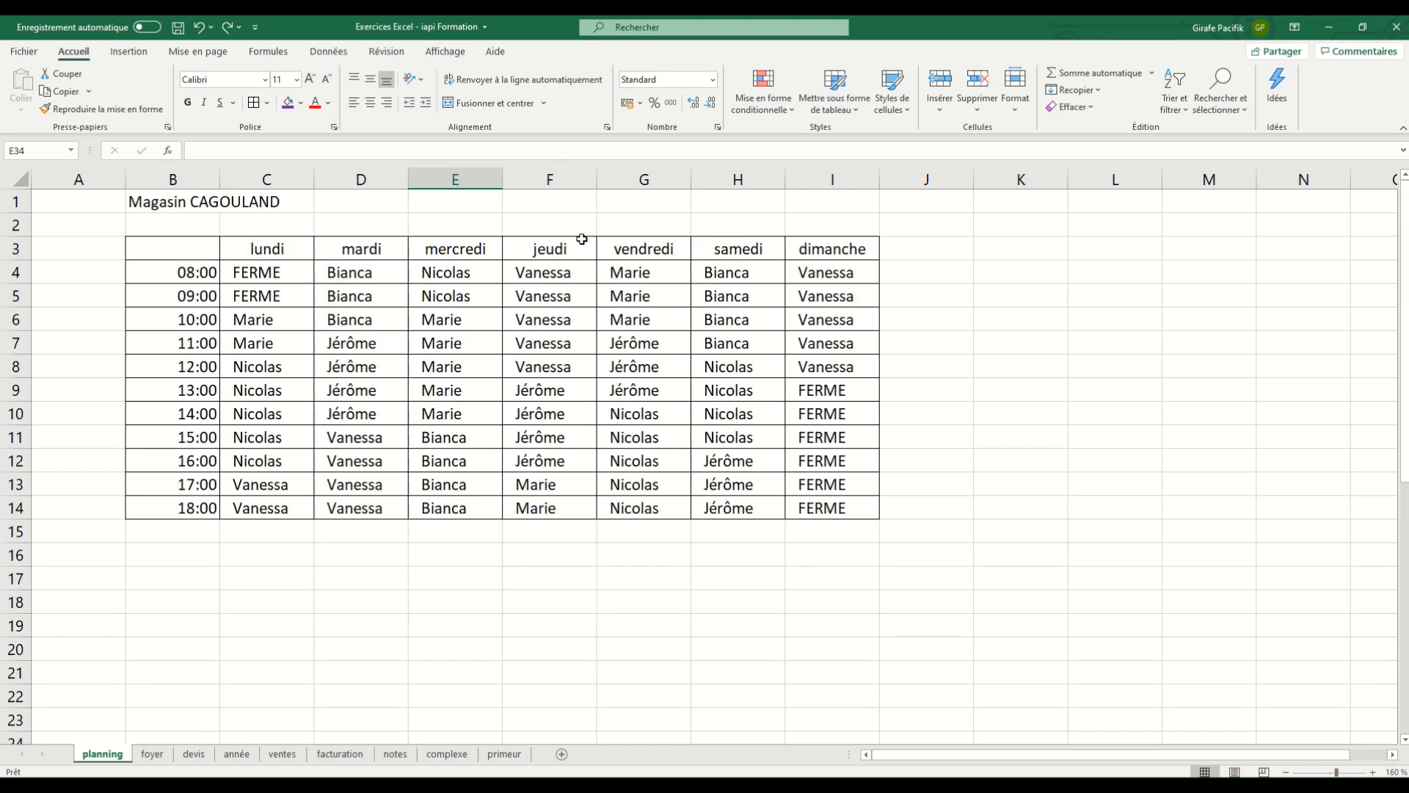
{"action": "left_click", "coordinate": [607, 127]}
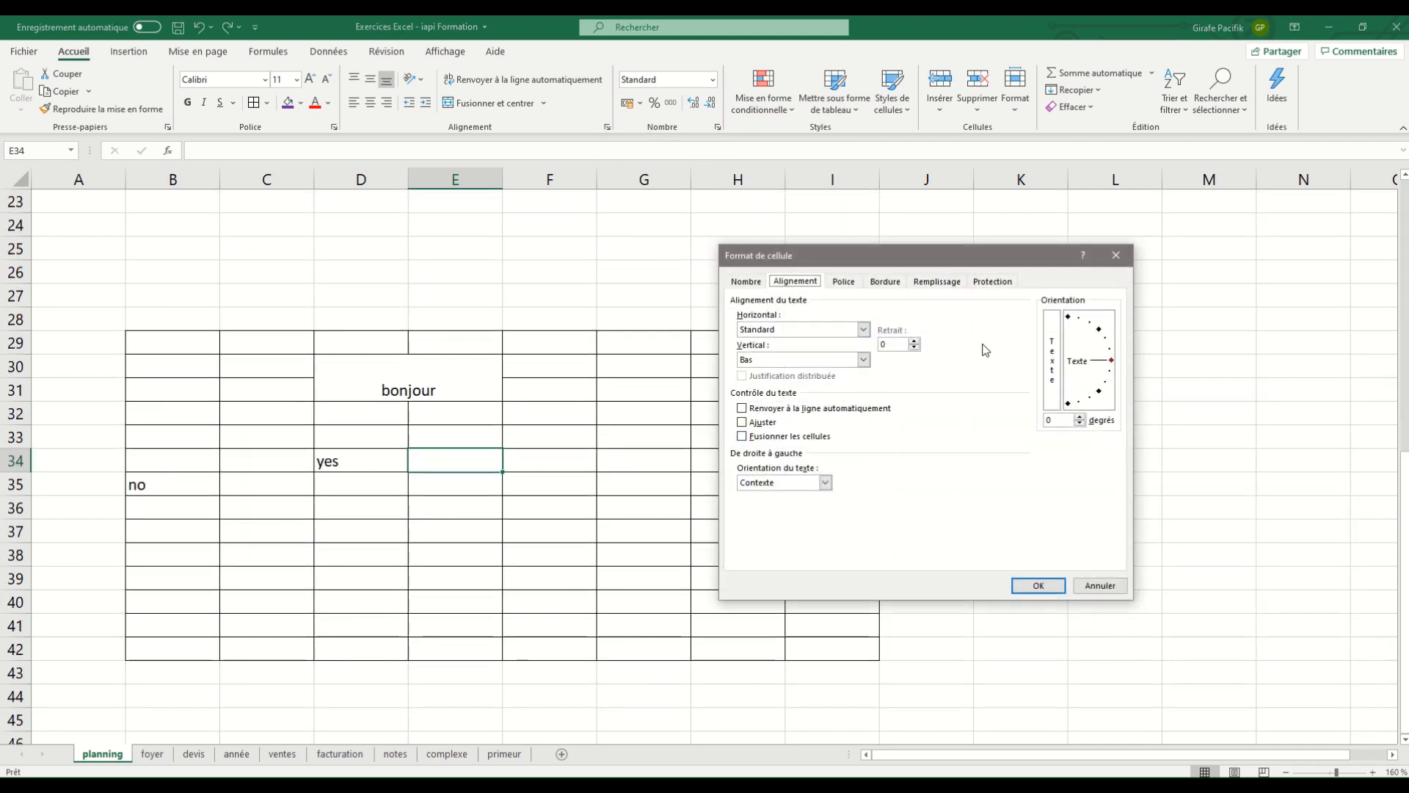
{"action": "left_click", "coordinate": [865, 330]}
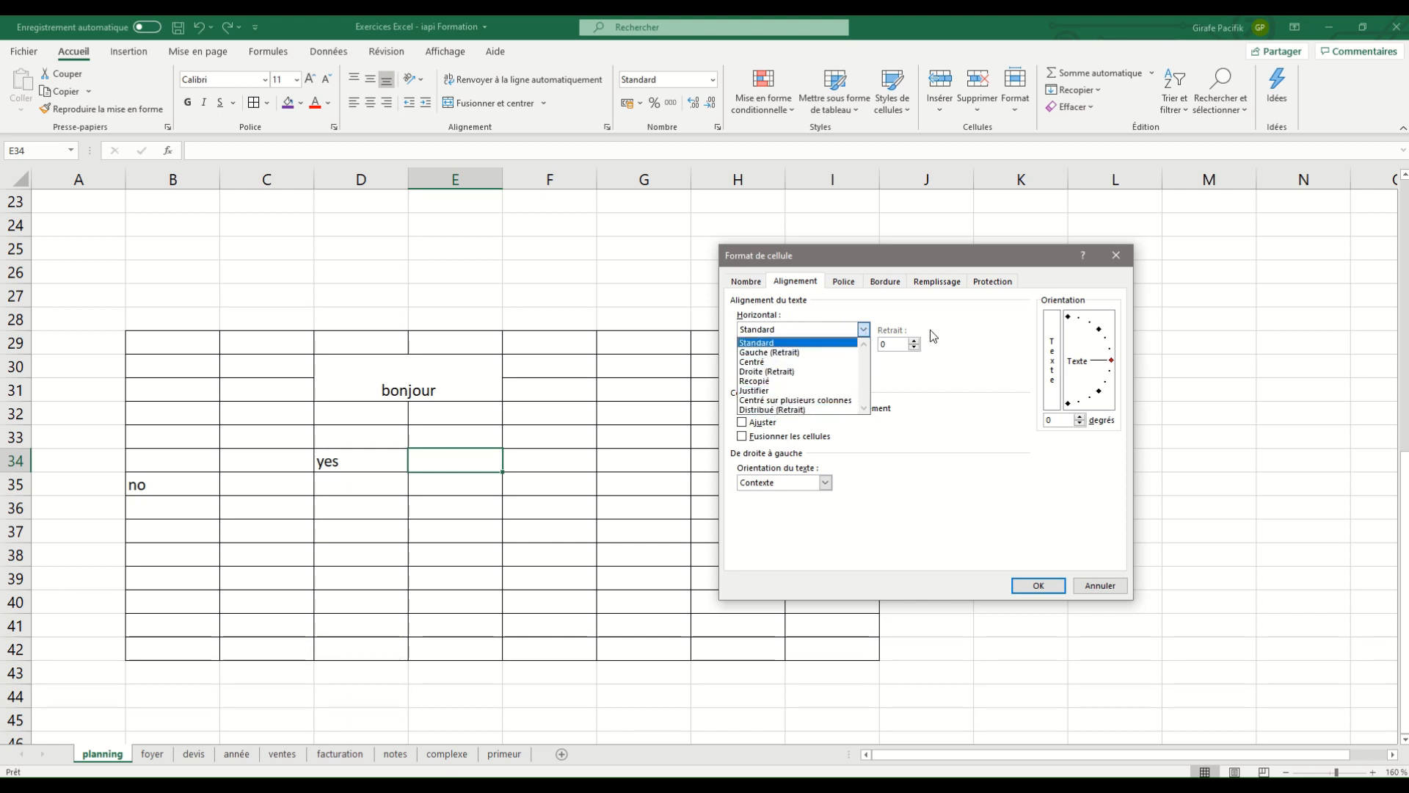
{"action": "left_click", "coordinate": [907, 345]}
{"action": "left_click", "coordinate": [863, 360]}
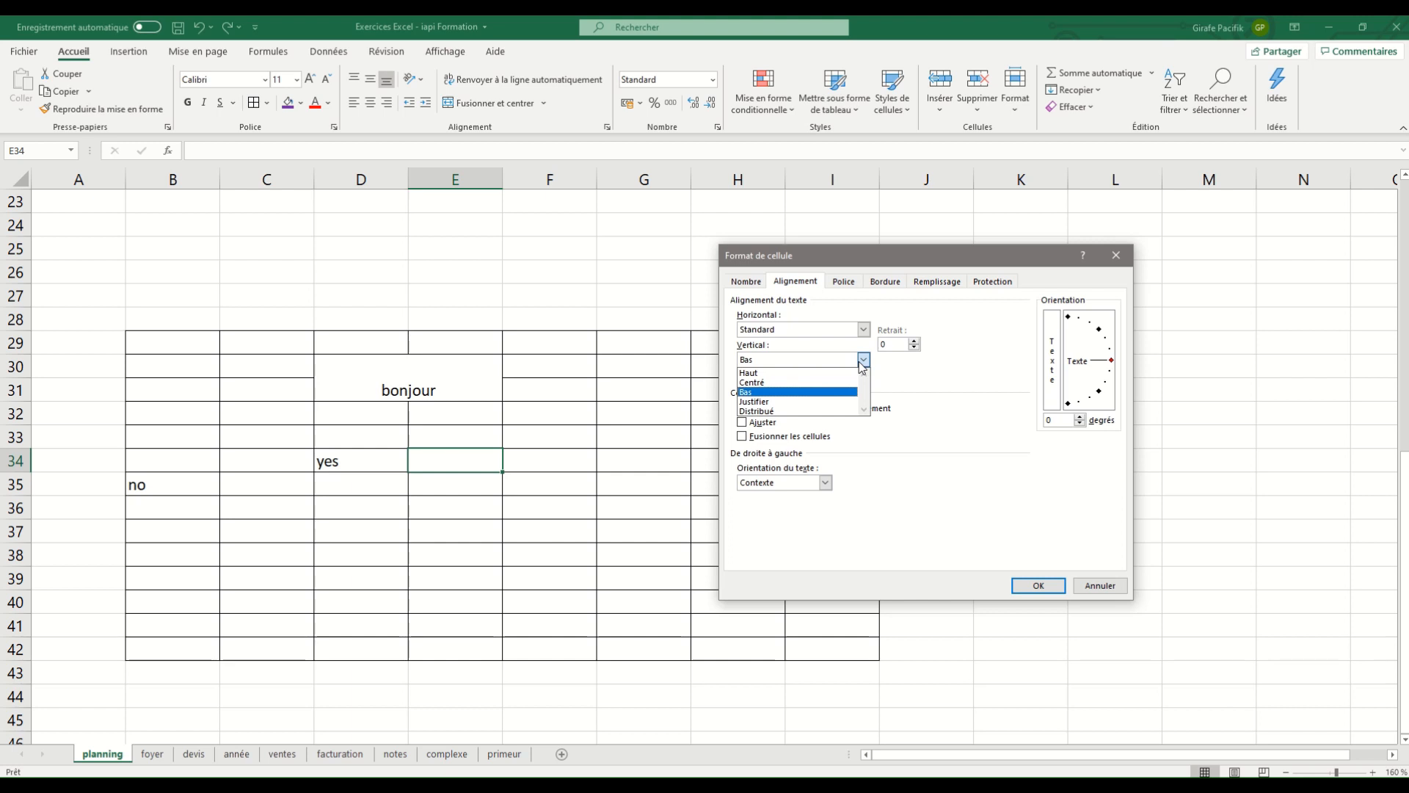
{"action": "left_click", "coordinate": [799, 331]}
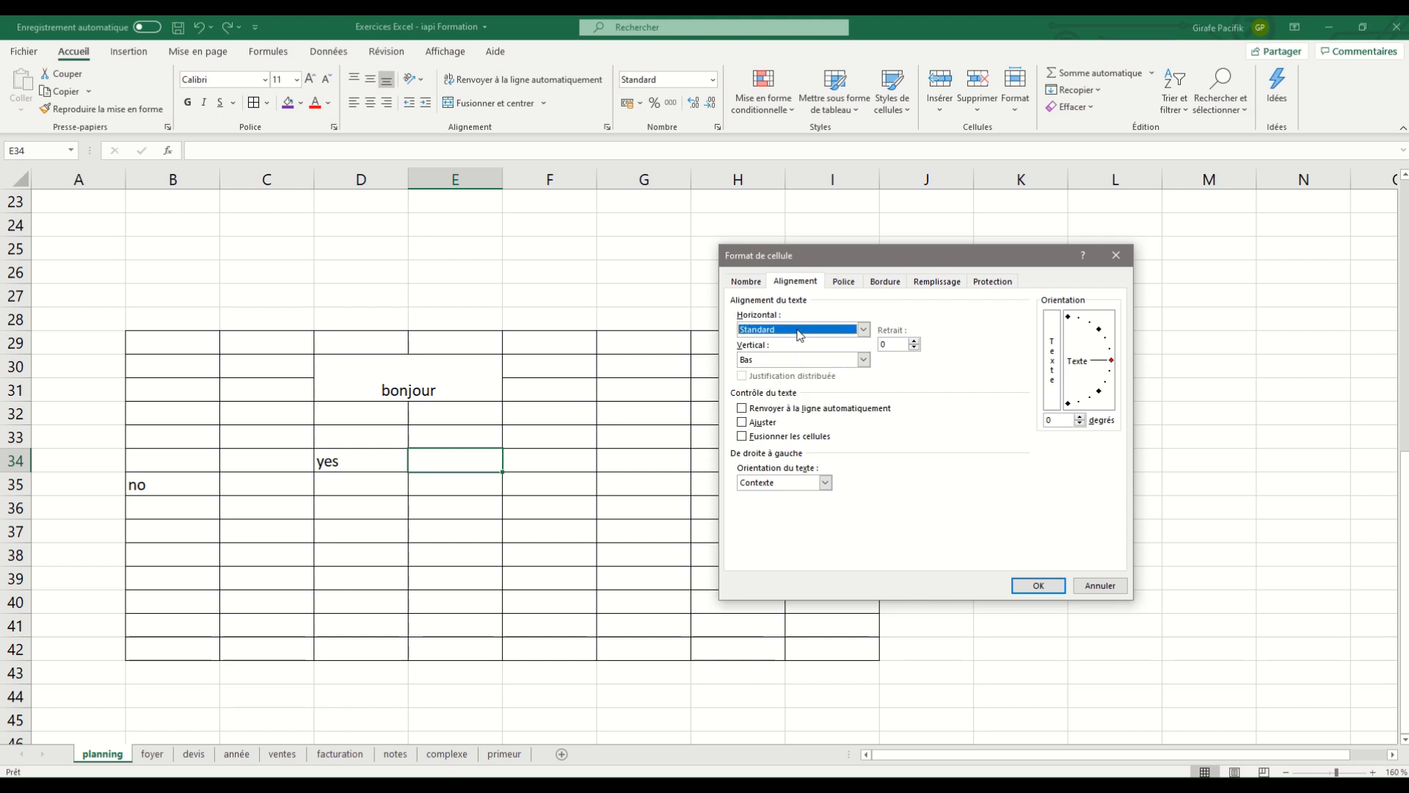
{"action": "left_click", "coordinate": [799, 332]}
{"action": "left_click", "coordinate": [937, 335]}
{"action": "mouse_move", "coordinate": [1110, 361]}
{"action": "left_mouse_down"}
{"action": "mouse_move", "coordinate": [1084, 325]}
{"action": "mouse_move", "coordinate": [1109, 349]}
{"action": "left_mouse_up"}
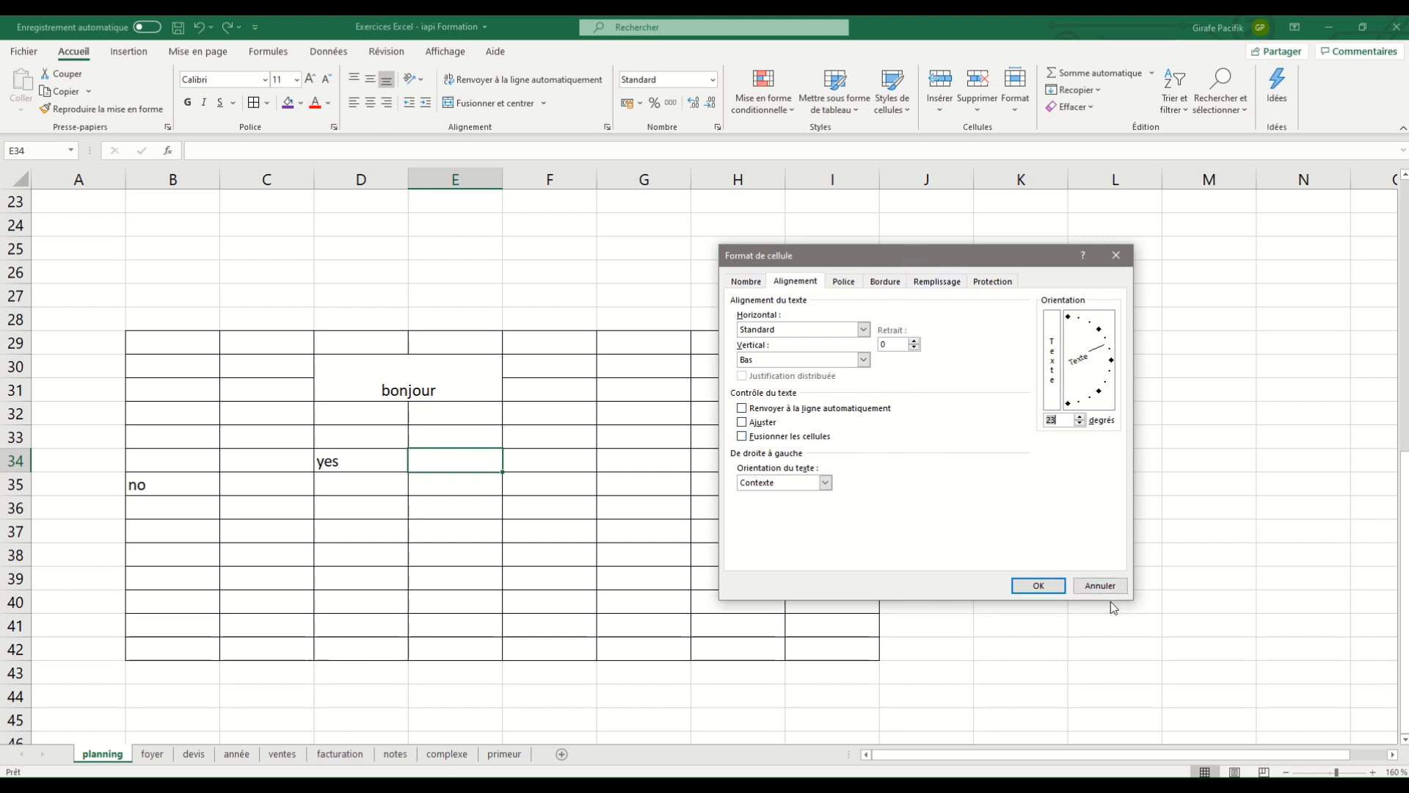
{"action": "left_click", "coordinate": [1100, 585]}
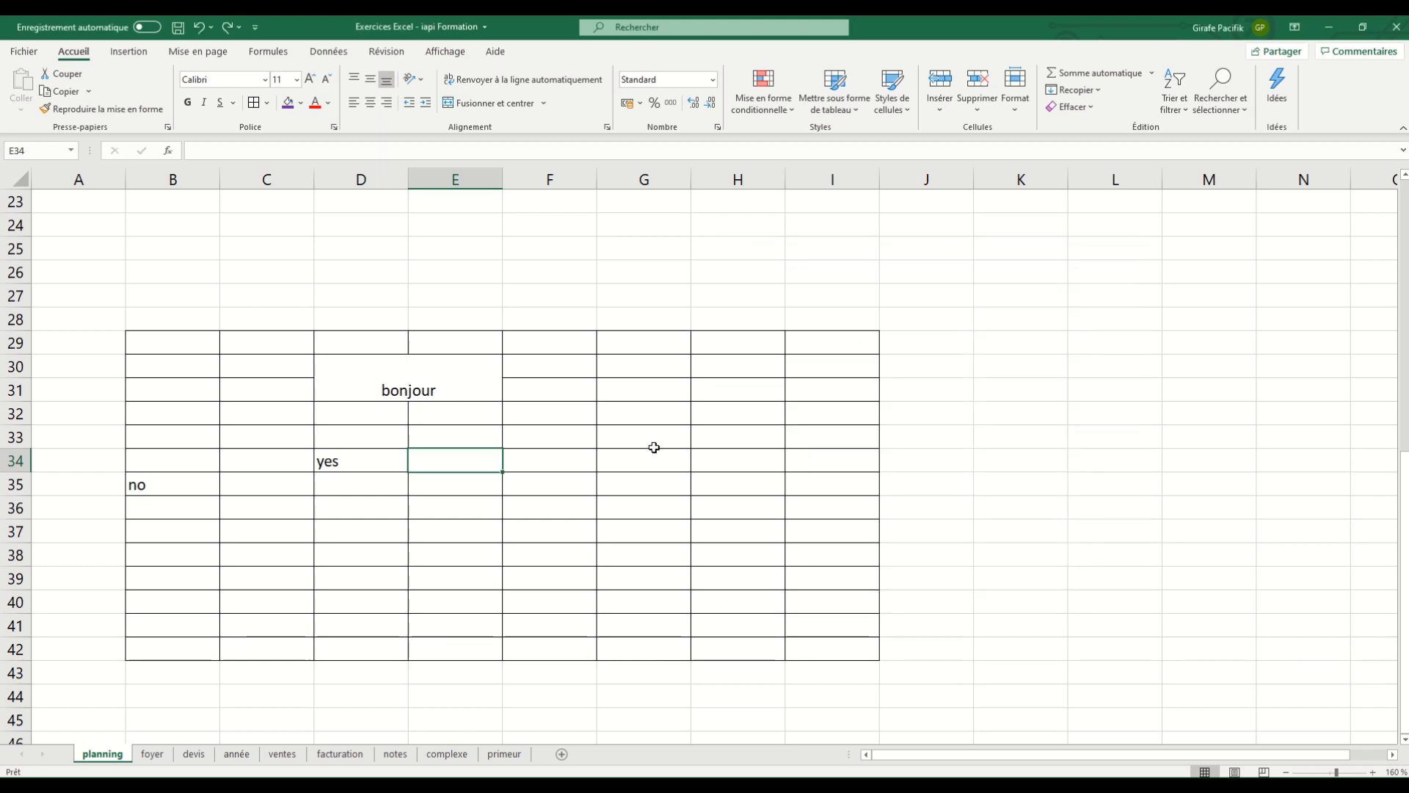
Enter "si je met un texte à ajuste" in cell F19, in the empty area below the schedule.
{"action": "scroll", "coordinate": [624, 462], "scroll_direction": "up", "scroll_amount": 7}
{"action": "scroll", "coordinate": [592, 482], "scroll_direction": "down", "scroll_amount": 4}
{"action": "left_click", "coordinate": [558, 426]}
{"action": "left_click", "coordinate": [547, 351]}
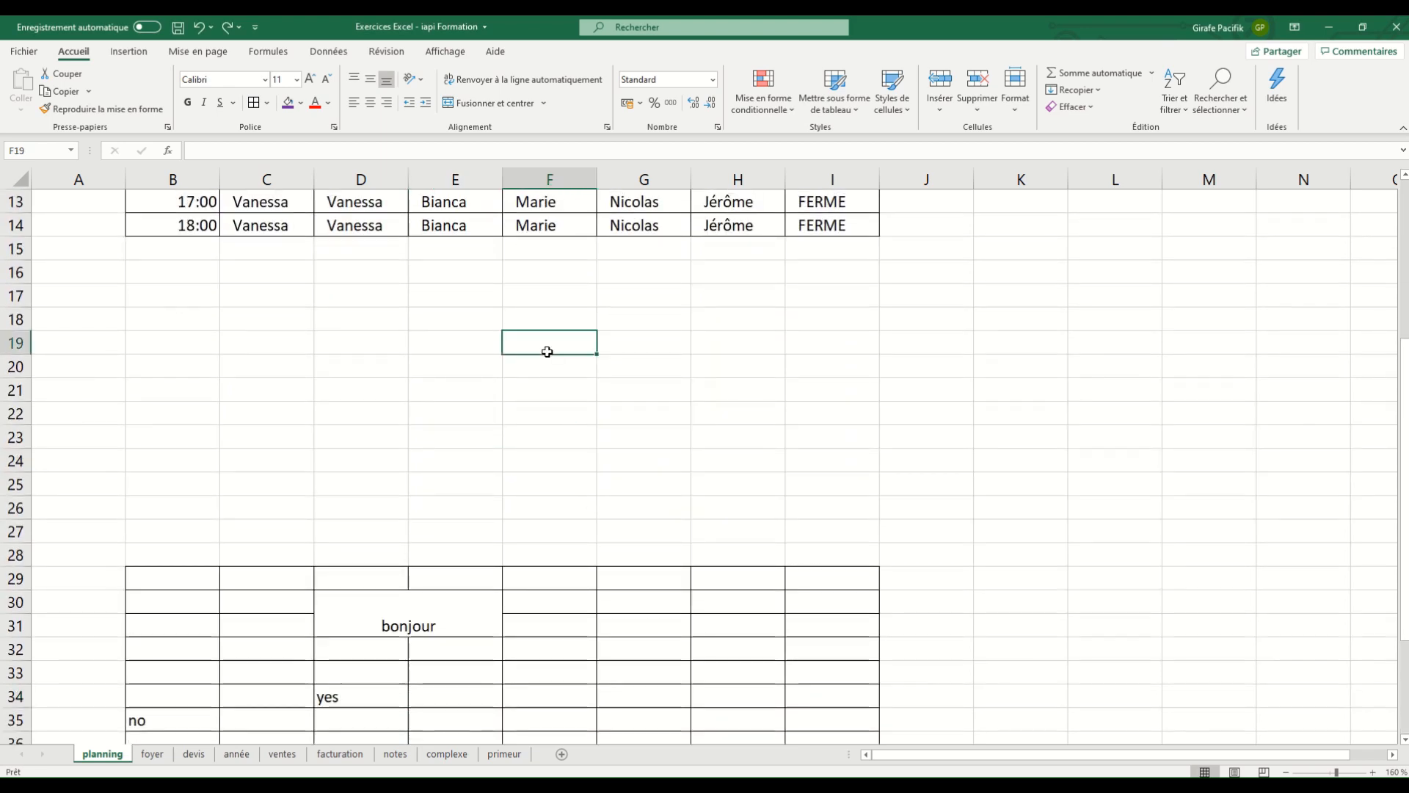
{"action": "type", "text": "si je "}
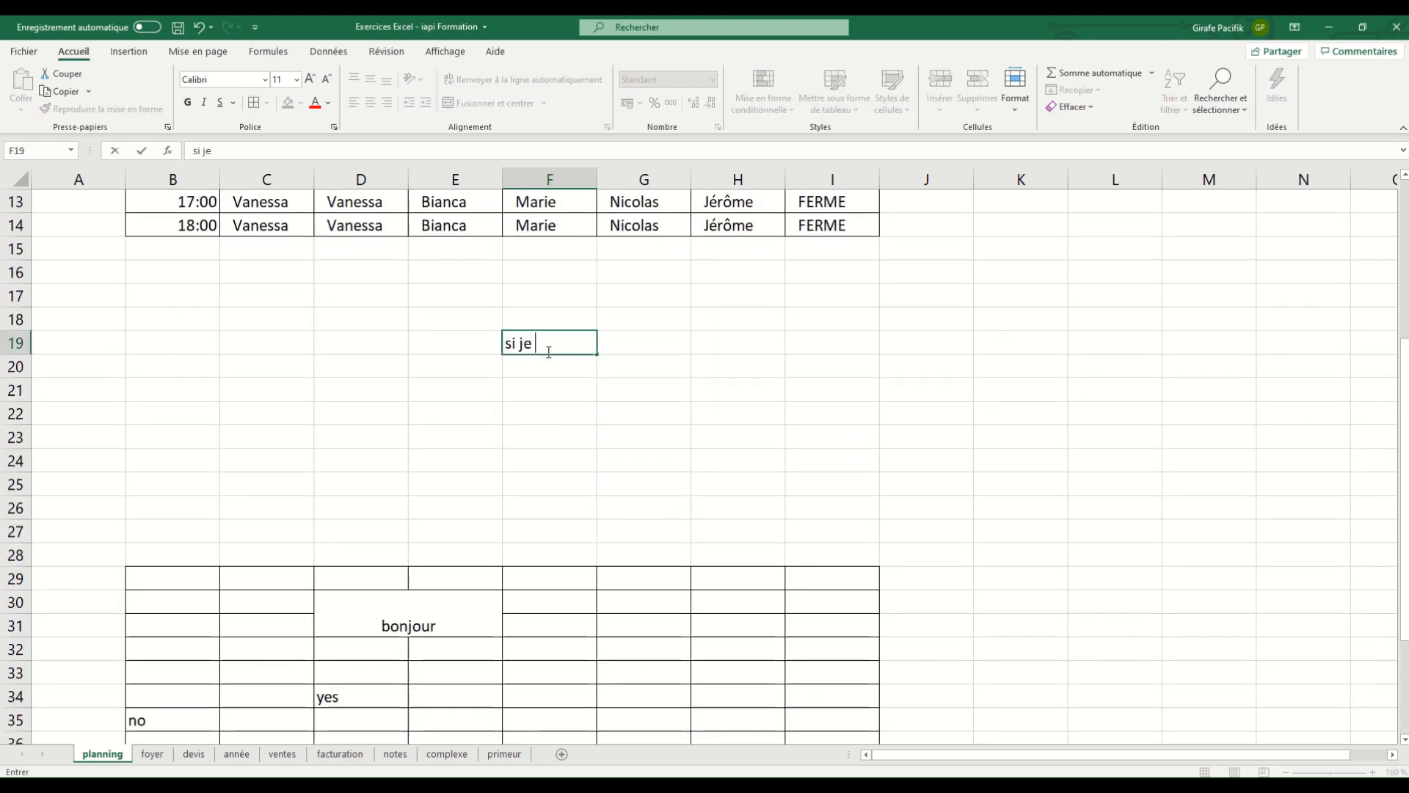
{"action": "type", "text": "met un te"}
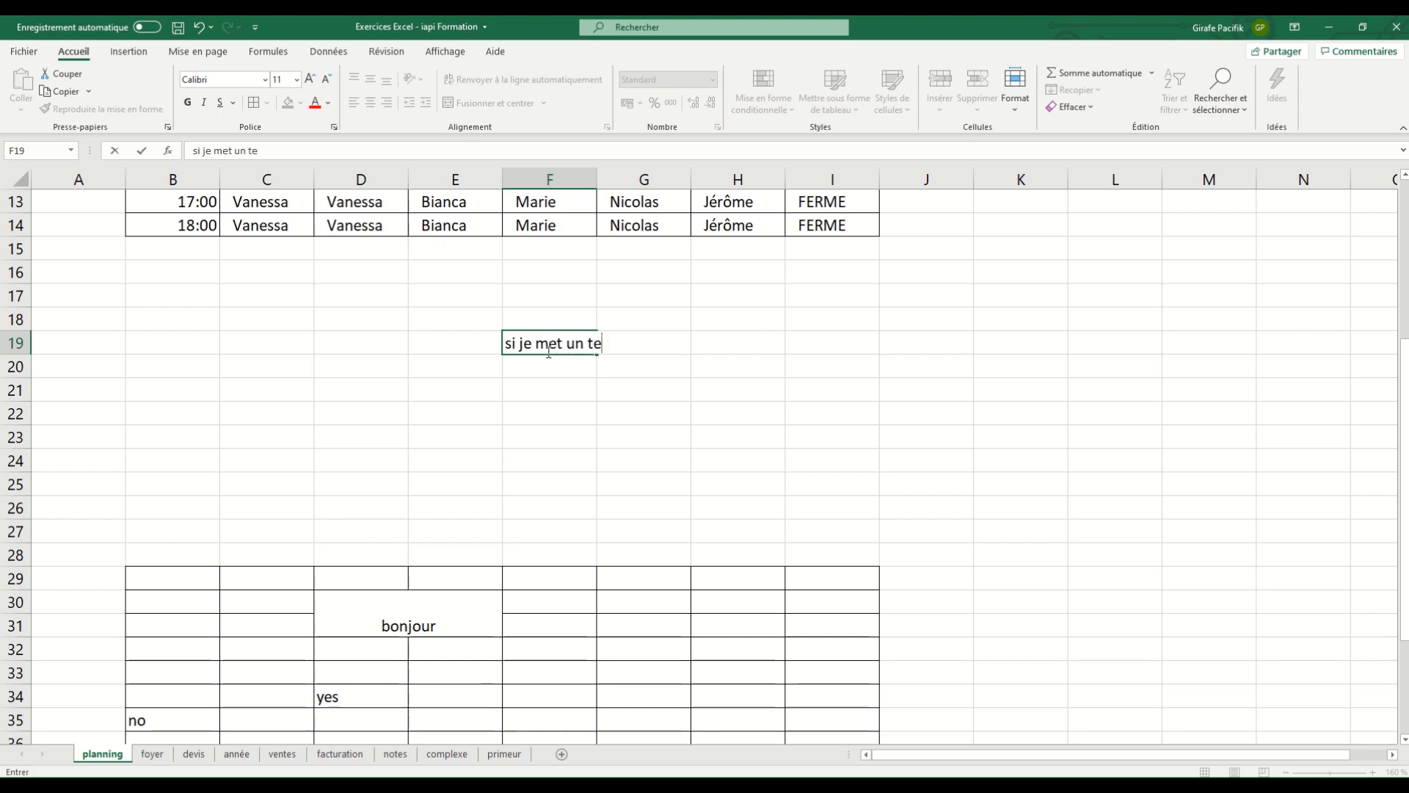
{"action": "type", "text": "xte à ajuste"}
{"action": "key", "text": "Return"}
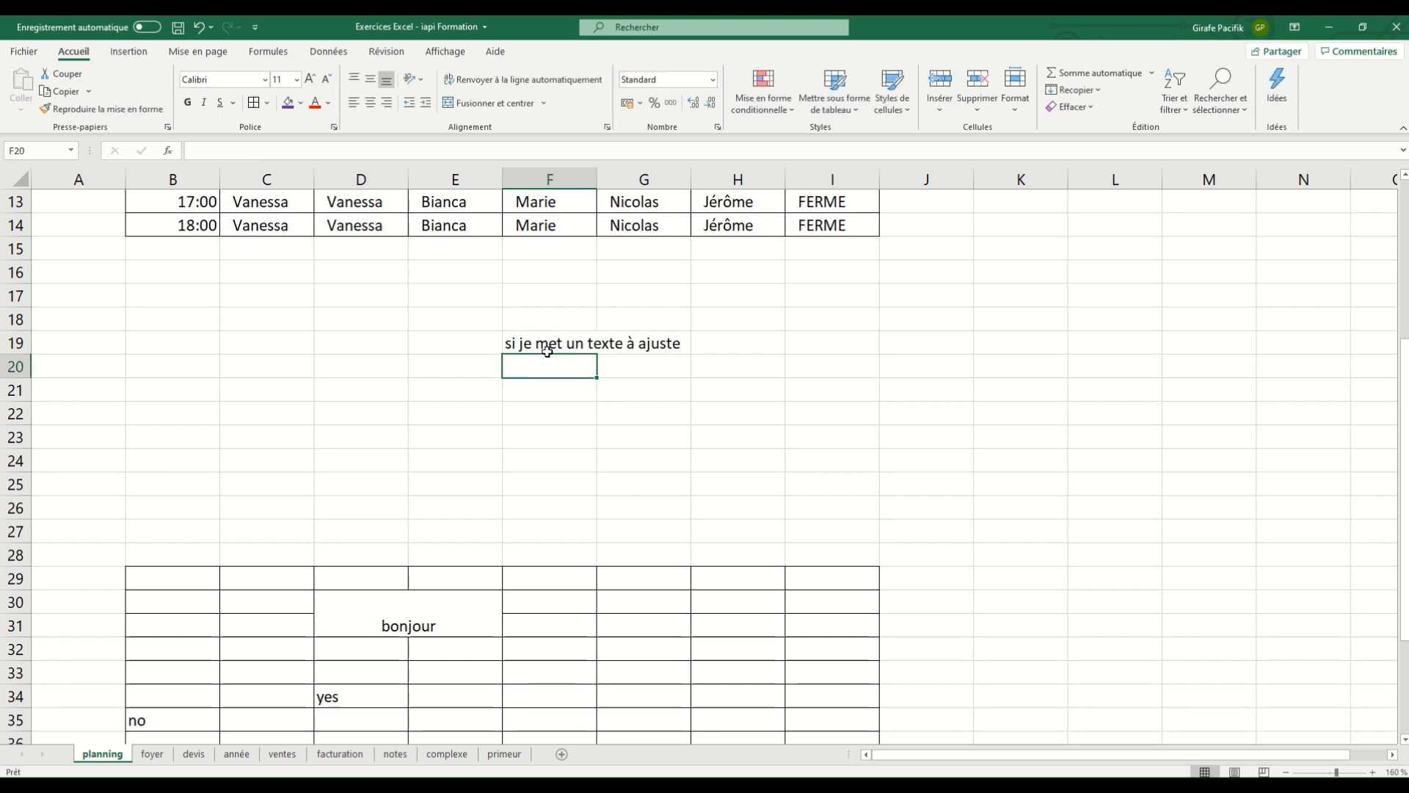
Correct the last word of the text in cell F19 to "ajuster" and reselect the cell.
{"action": "key", "text": "Up"}
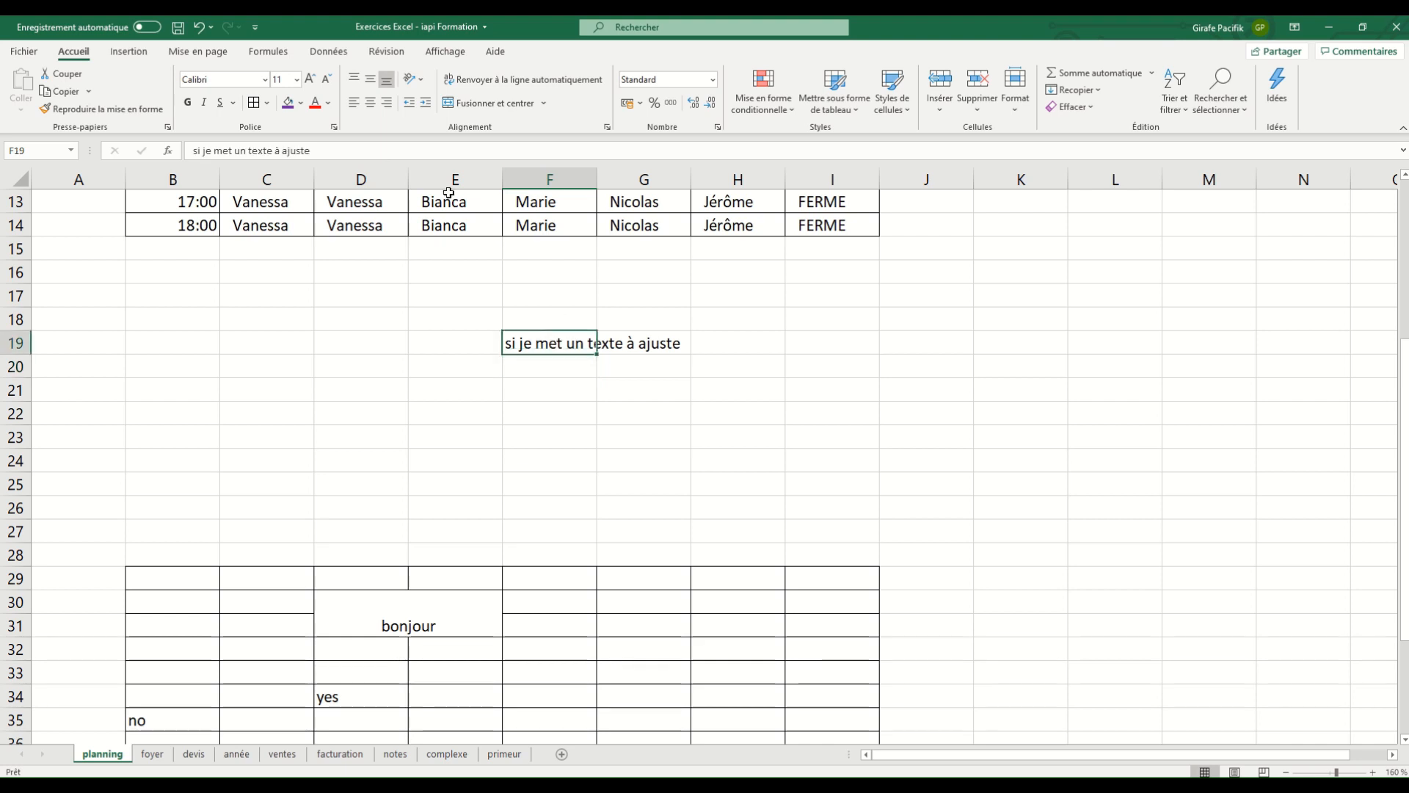
{"action": "left_click", "coordinate": [440, 151]}
{"action": "type", "text": "r"}
{"action": "key", "text": "Return"}
{"action": "key", "text": "Up"}
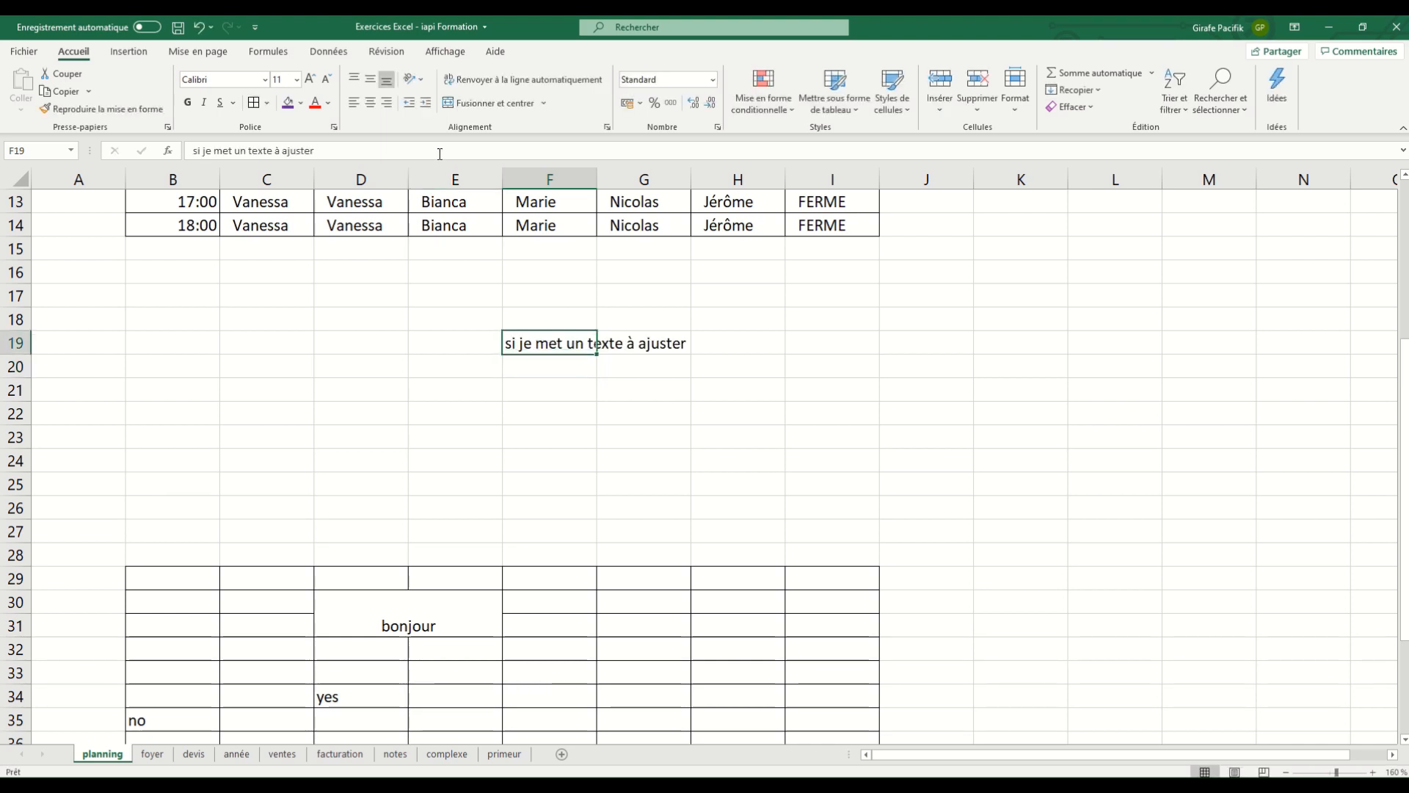
Apply the shrink-to-fit text control (Ajuster) to cell F19.
{"action": "left_click", "coordinate": [607, 127]}
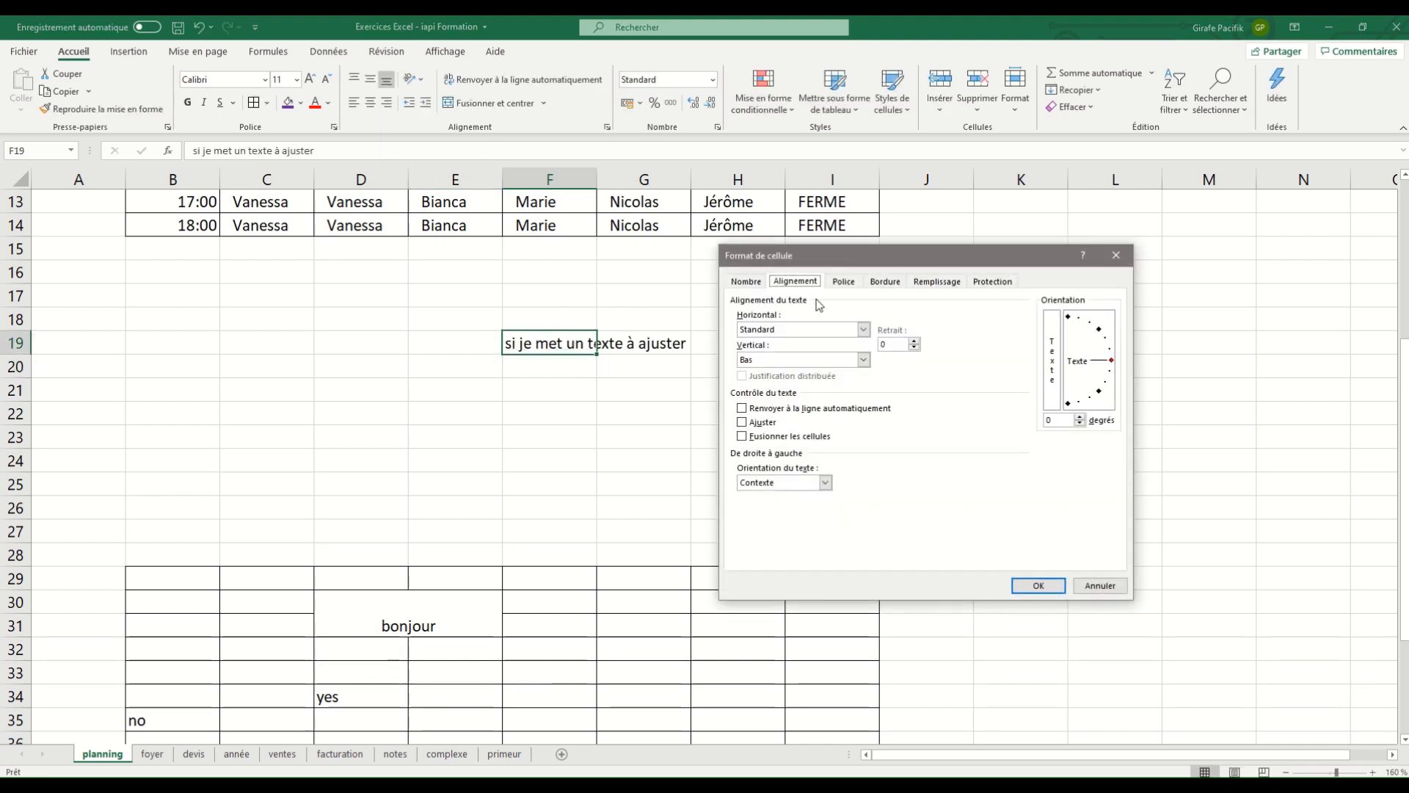
{"action": "left_click", "coordinate": [742, 423]}
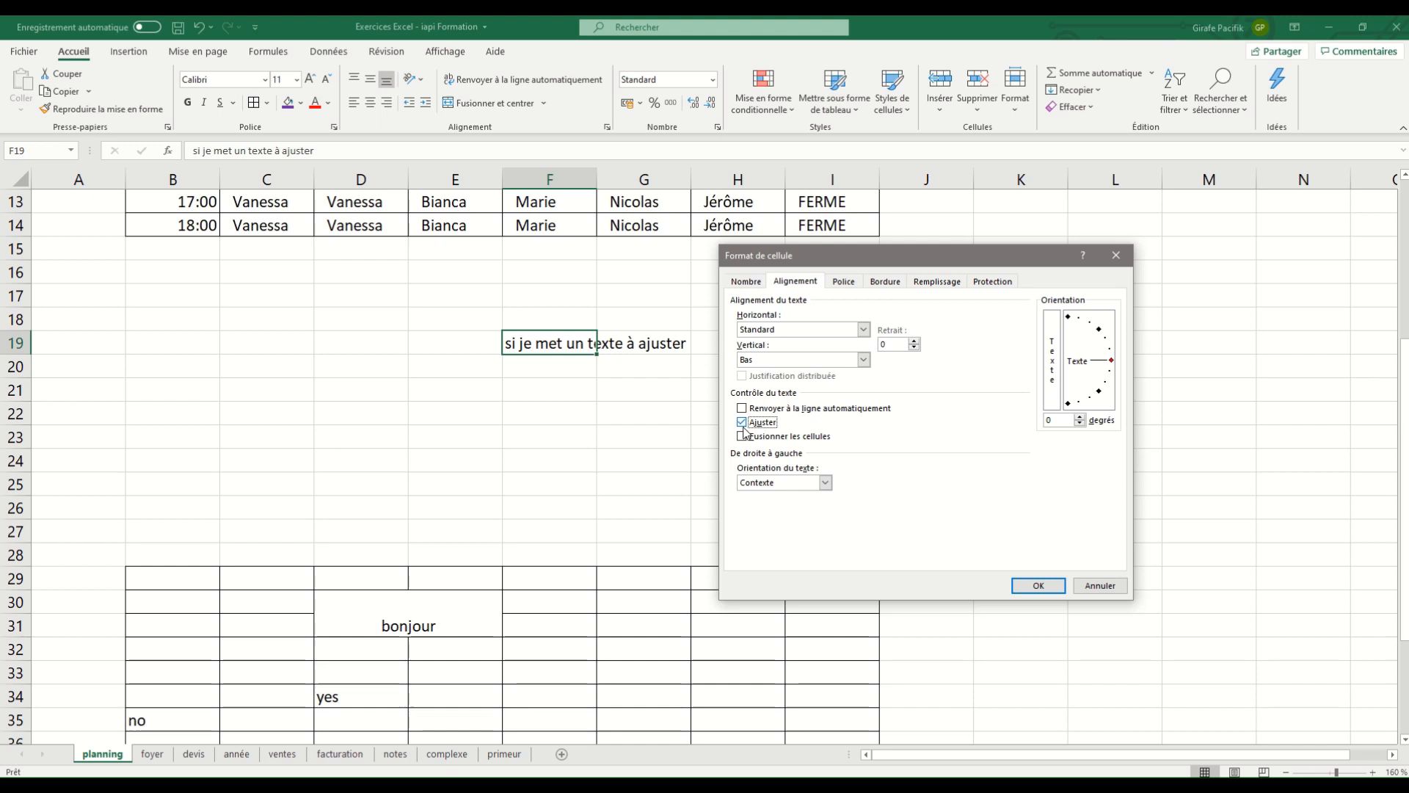
{"action": "left_click", "coordinate": [1038, 586]}
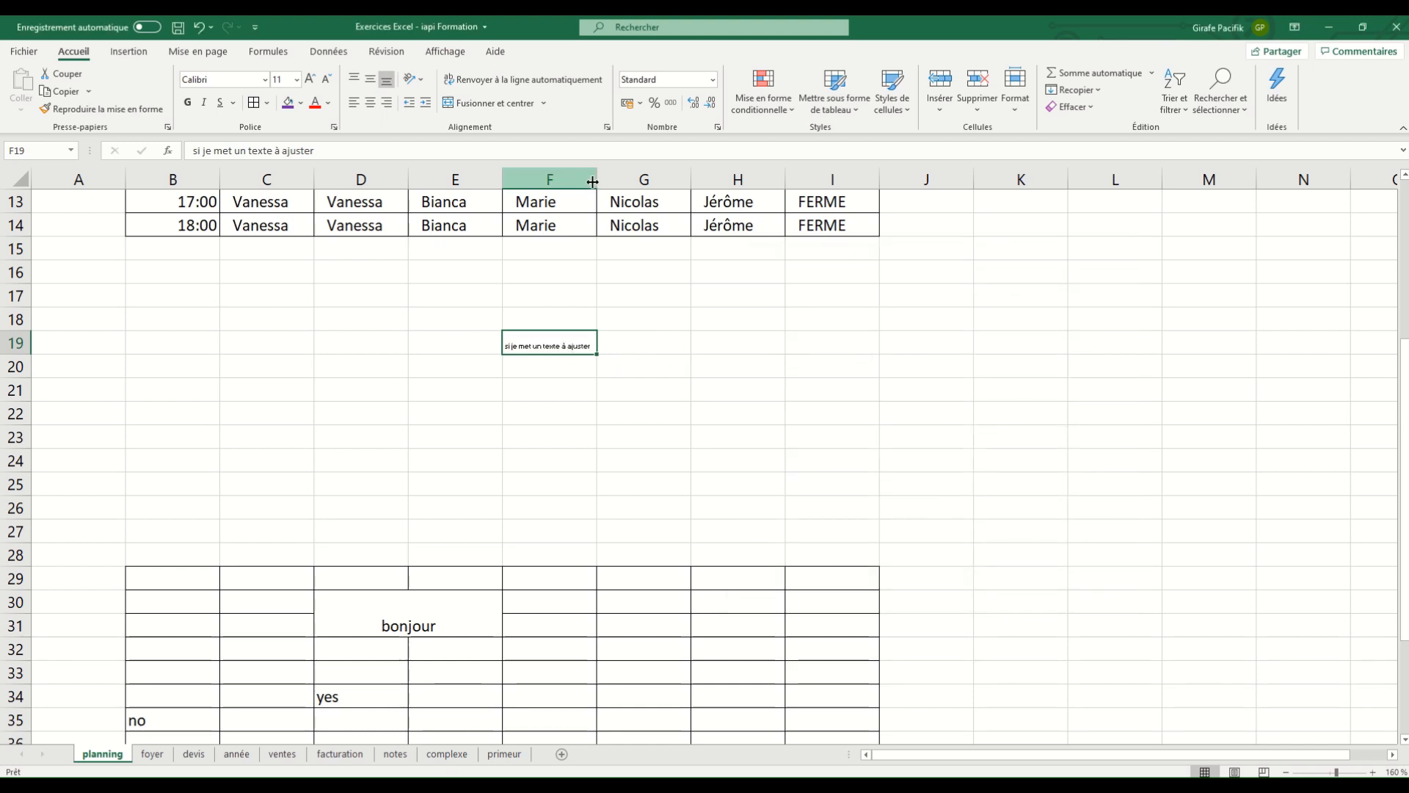
Widen and narrow column F to test the fitted text, leaving it slightly wider than the neighbouring columns.
{"action": "left_click_drag", "start_coordinate": [592, 181], "coordinate": [664, 180]}
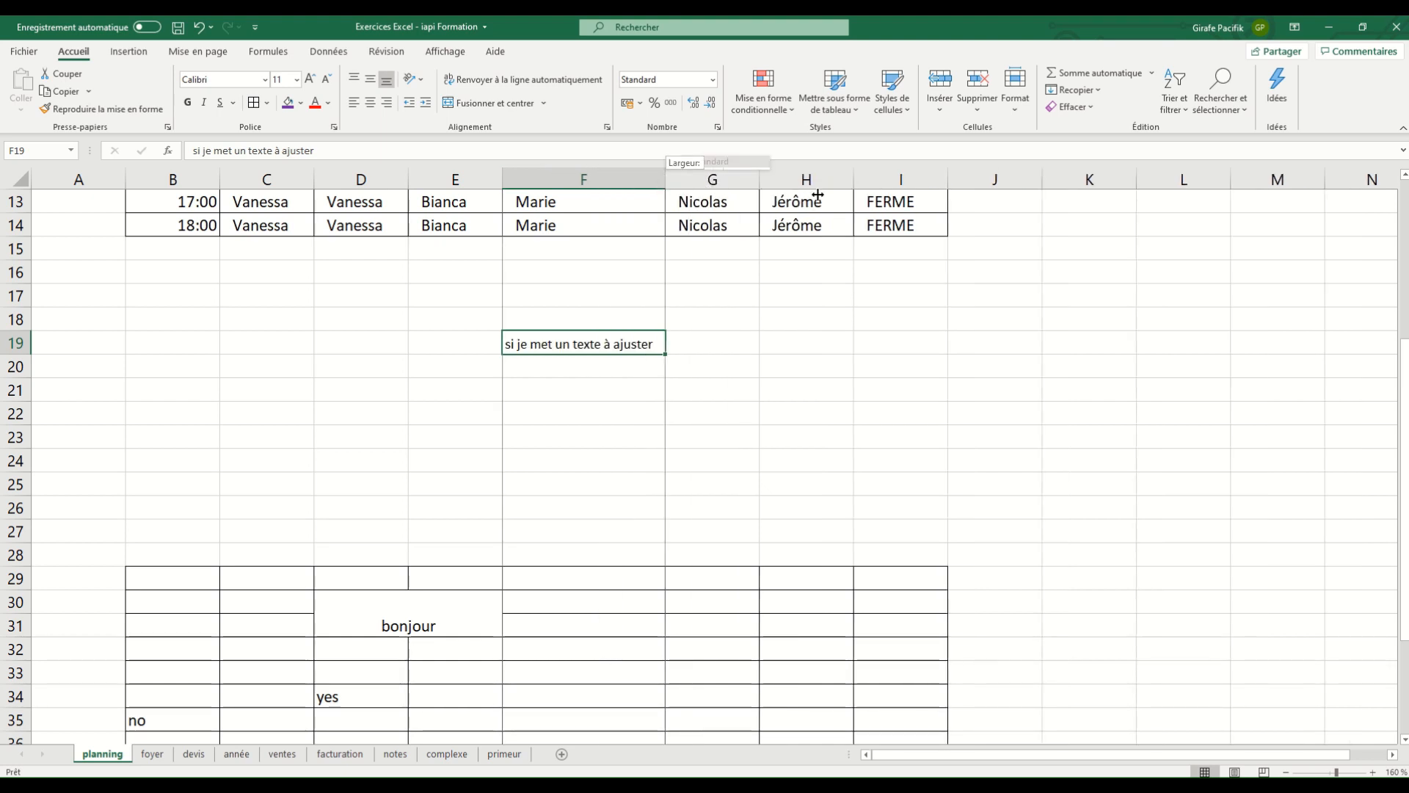
{"action": "left_click_drag", "start_coordinate": [817, 195], "coordinate": [628, 193]}
{"action": "left_click_drag", "start_coordinate": [609, 184], "coordinate": [622, 184]}
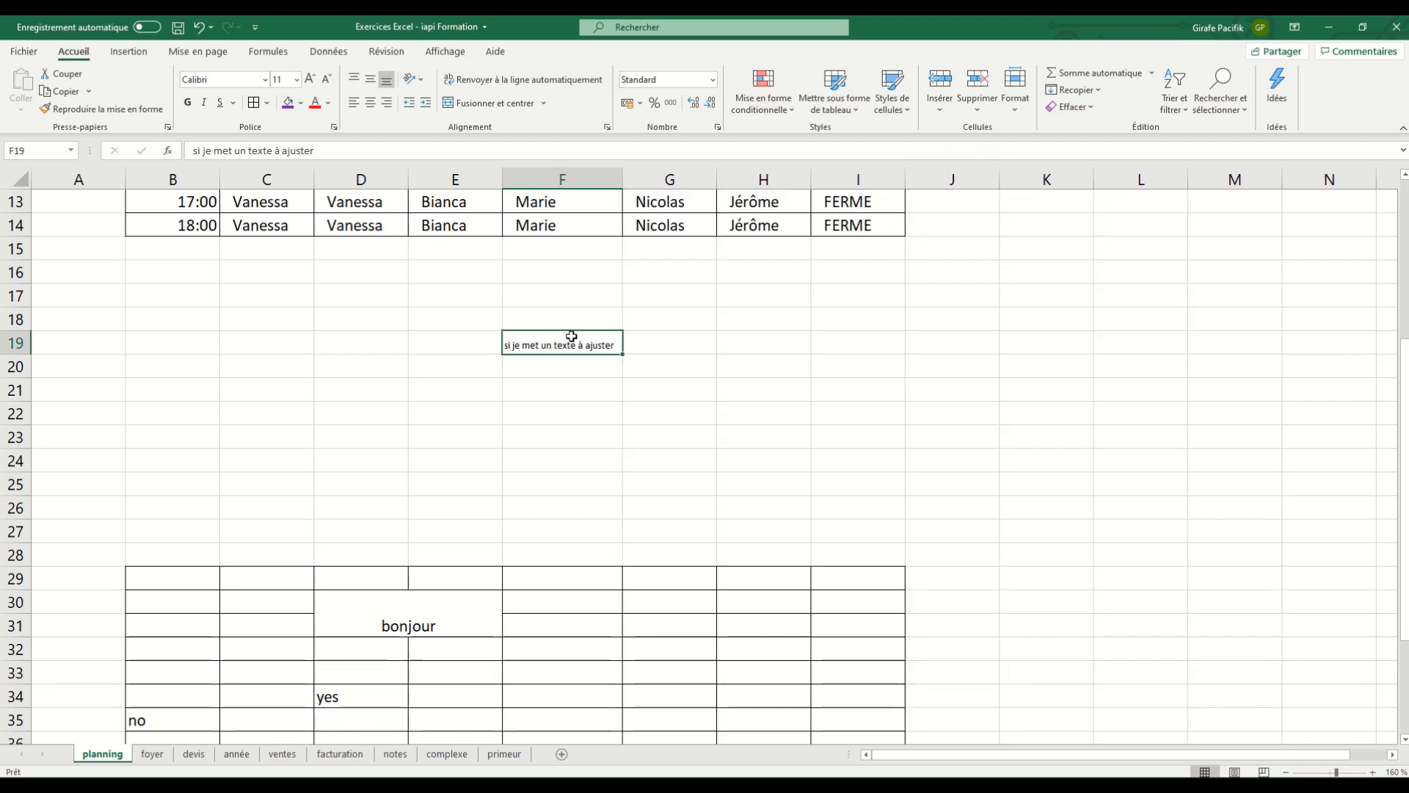
{"action": "scroll", "coordinate": [572, 336], "scroll_direction": "up", "scroll_amount": 4}
{"action": "scroll", "coordinate": [572, 336], "scroll_direction": "down", "scroll_amount": 4}
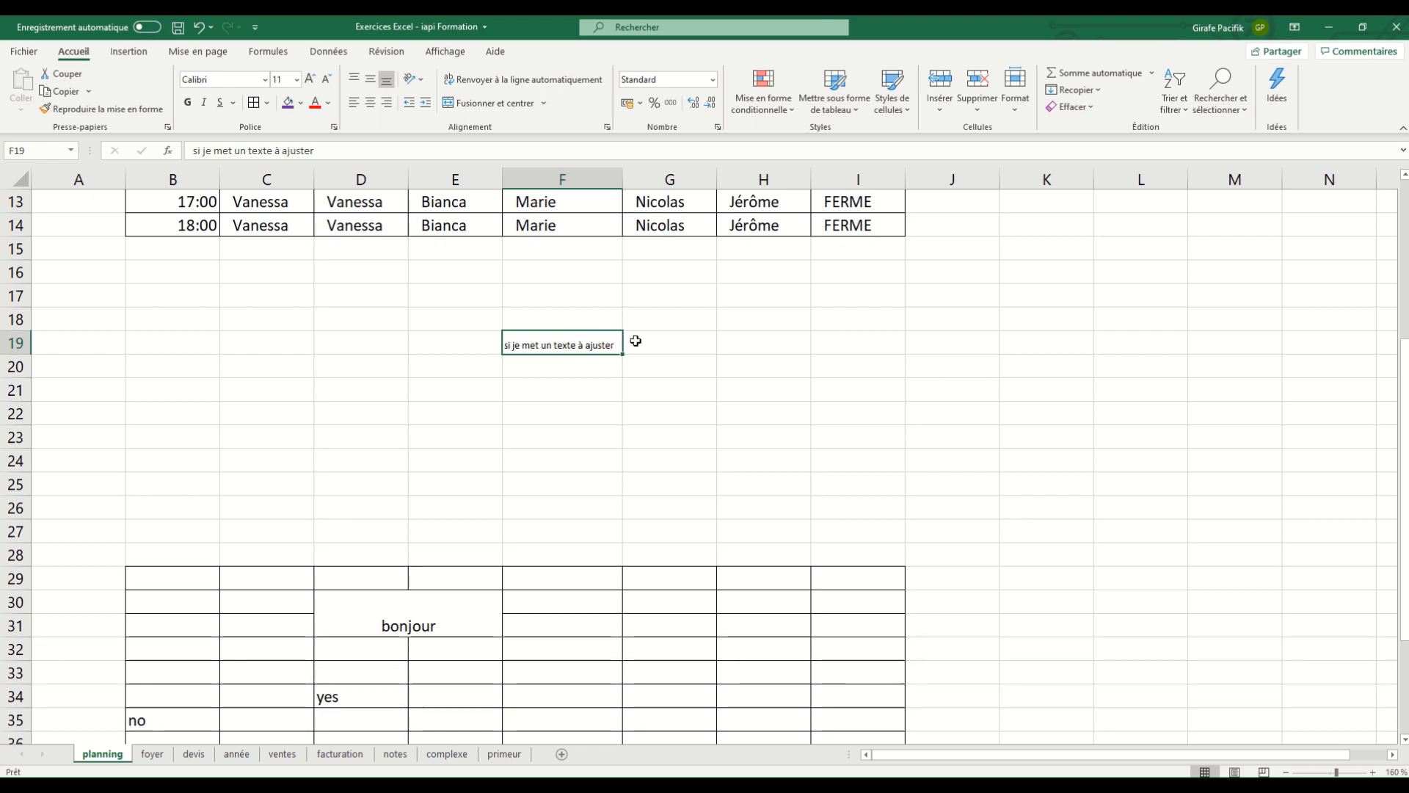
{"action": "scroll", "coordinate": [591, 348], "scroll_direction": "up", "scroll_amount": 4}
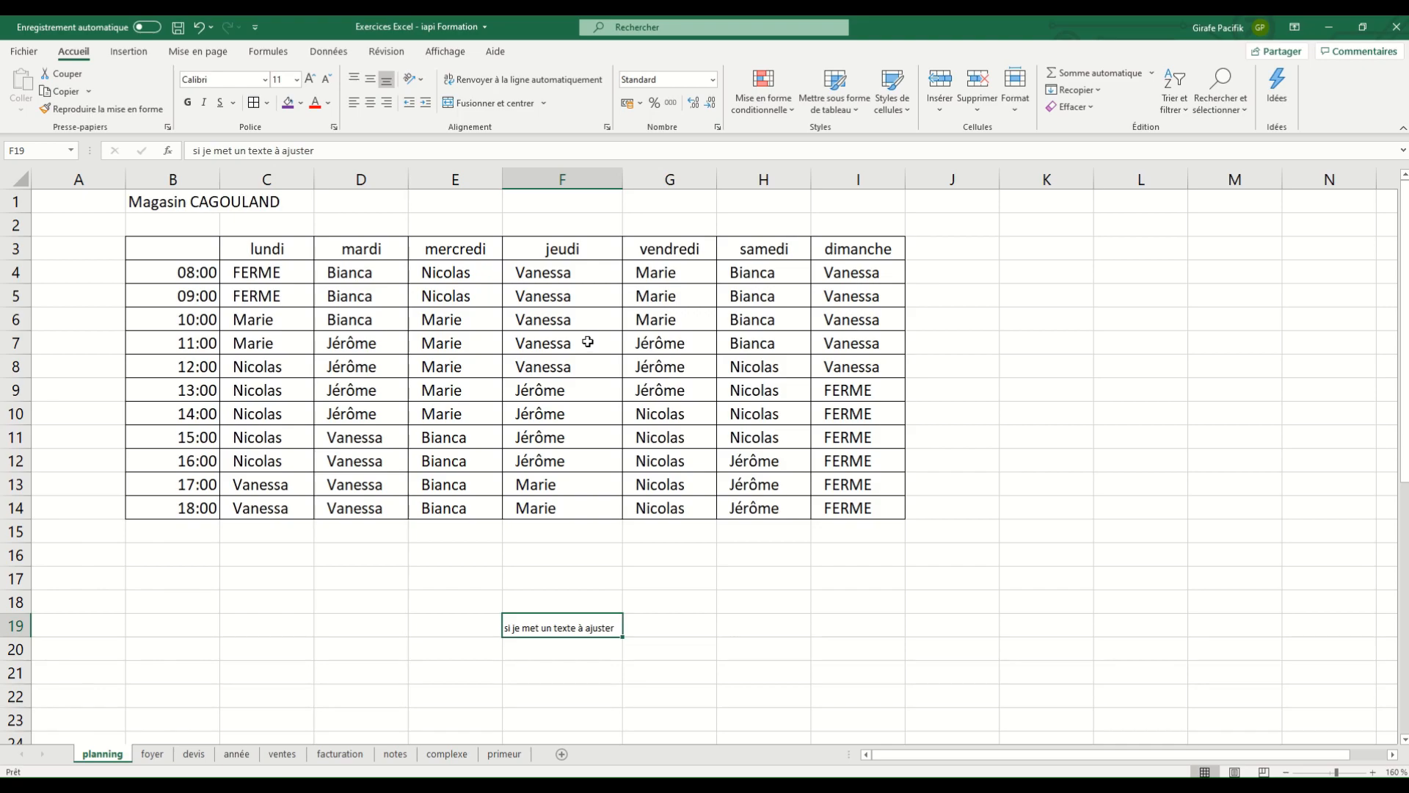